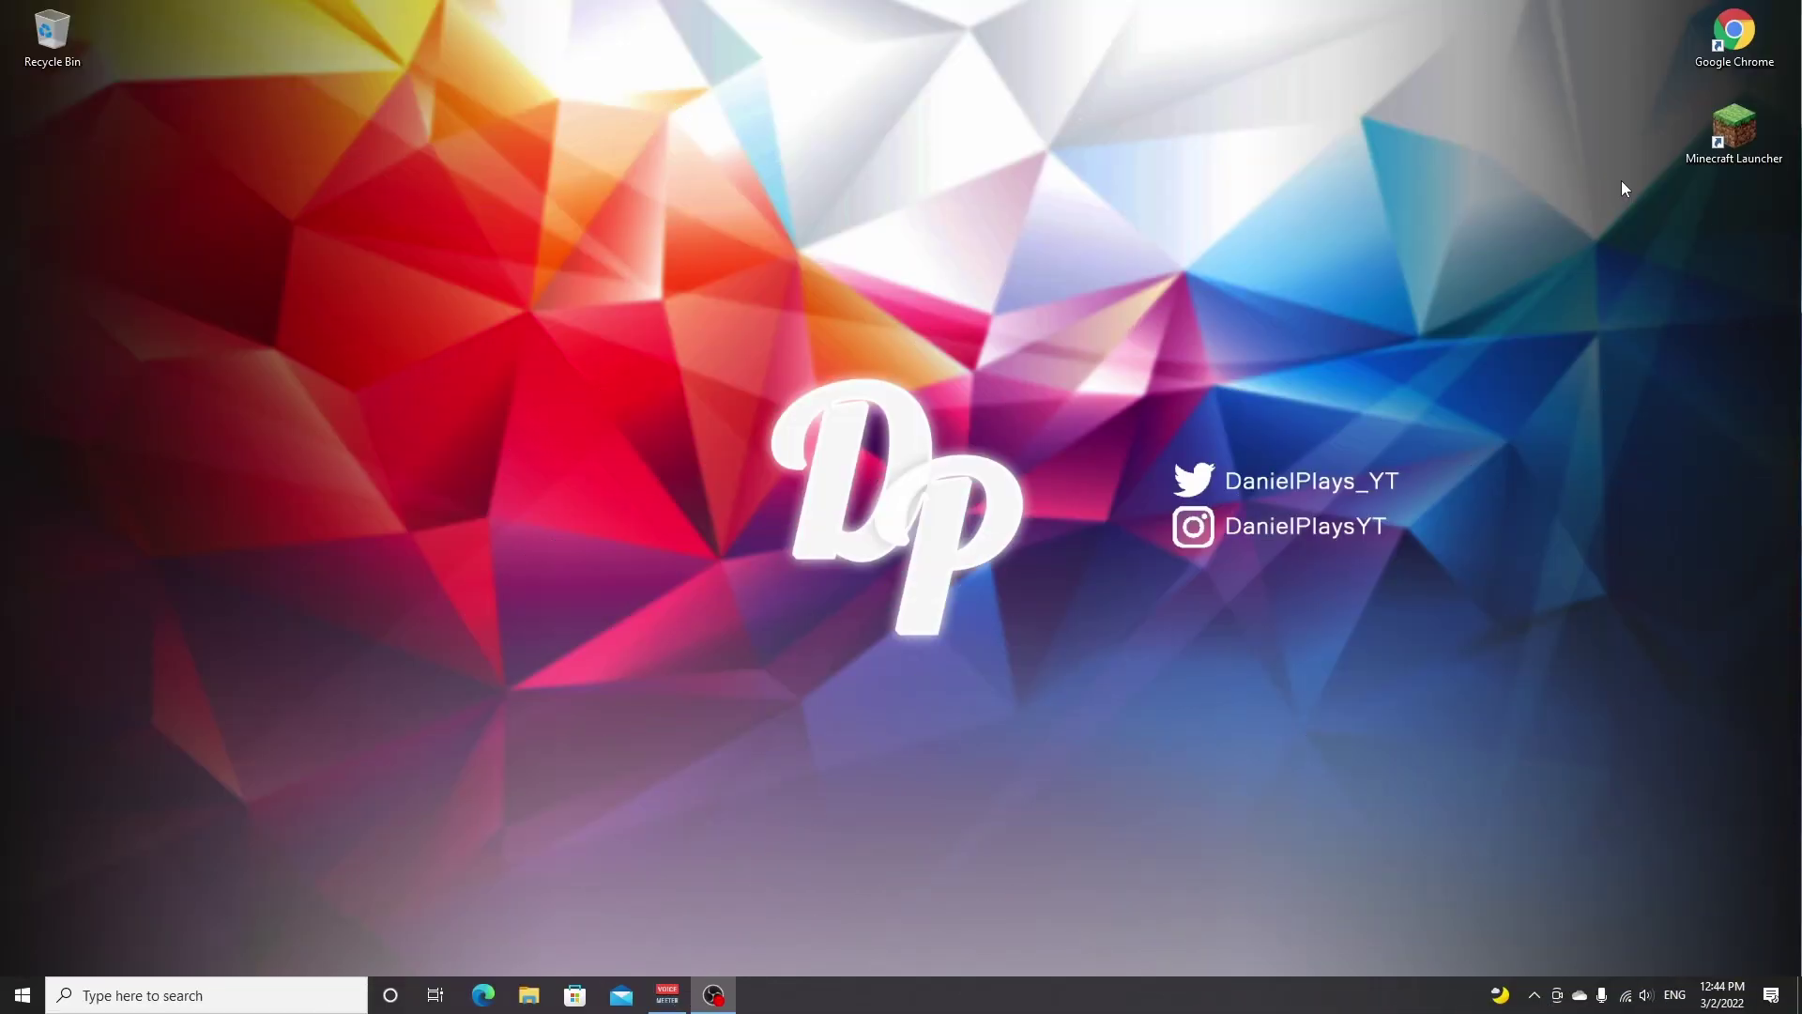
Step: Open Minecraft Launcher, check the available game versions for Java Edition, and bring up its list of installations
{"action": "double_click", "coordinate": [1734, 132]}
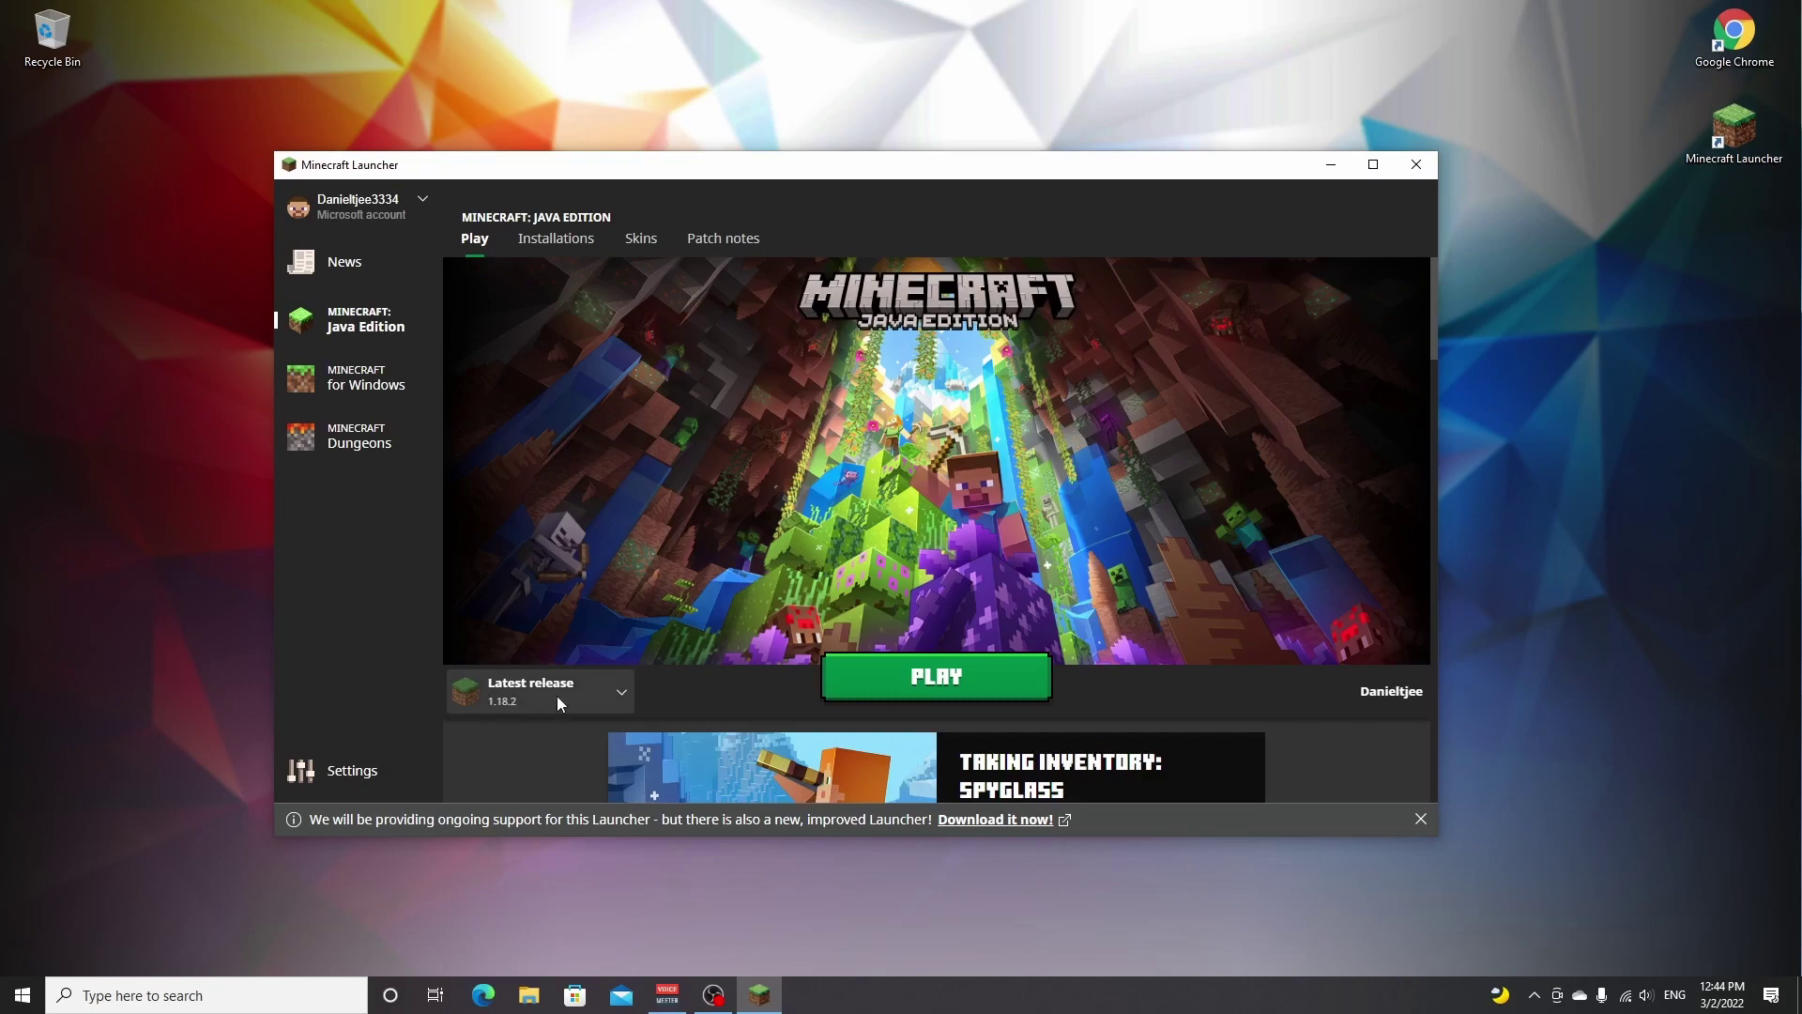
{"action": "left_click", "coordinate": [556, 693]}
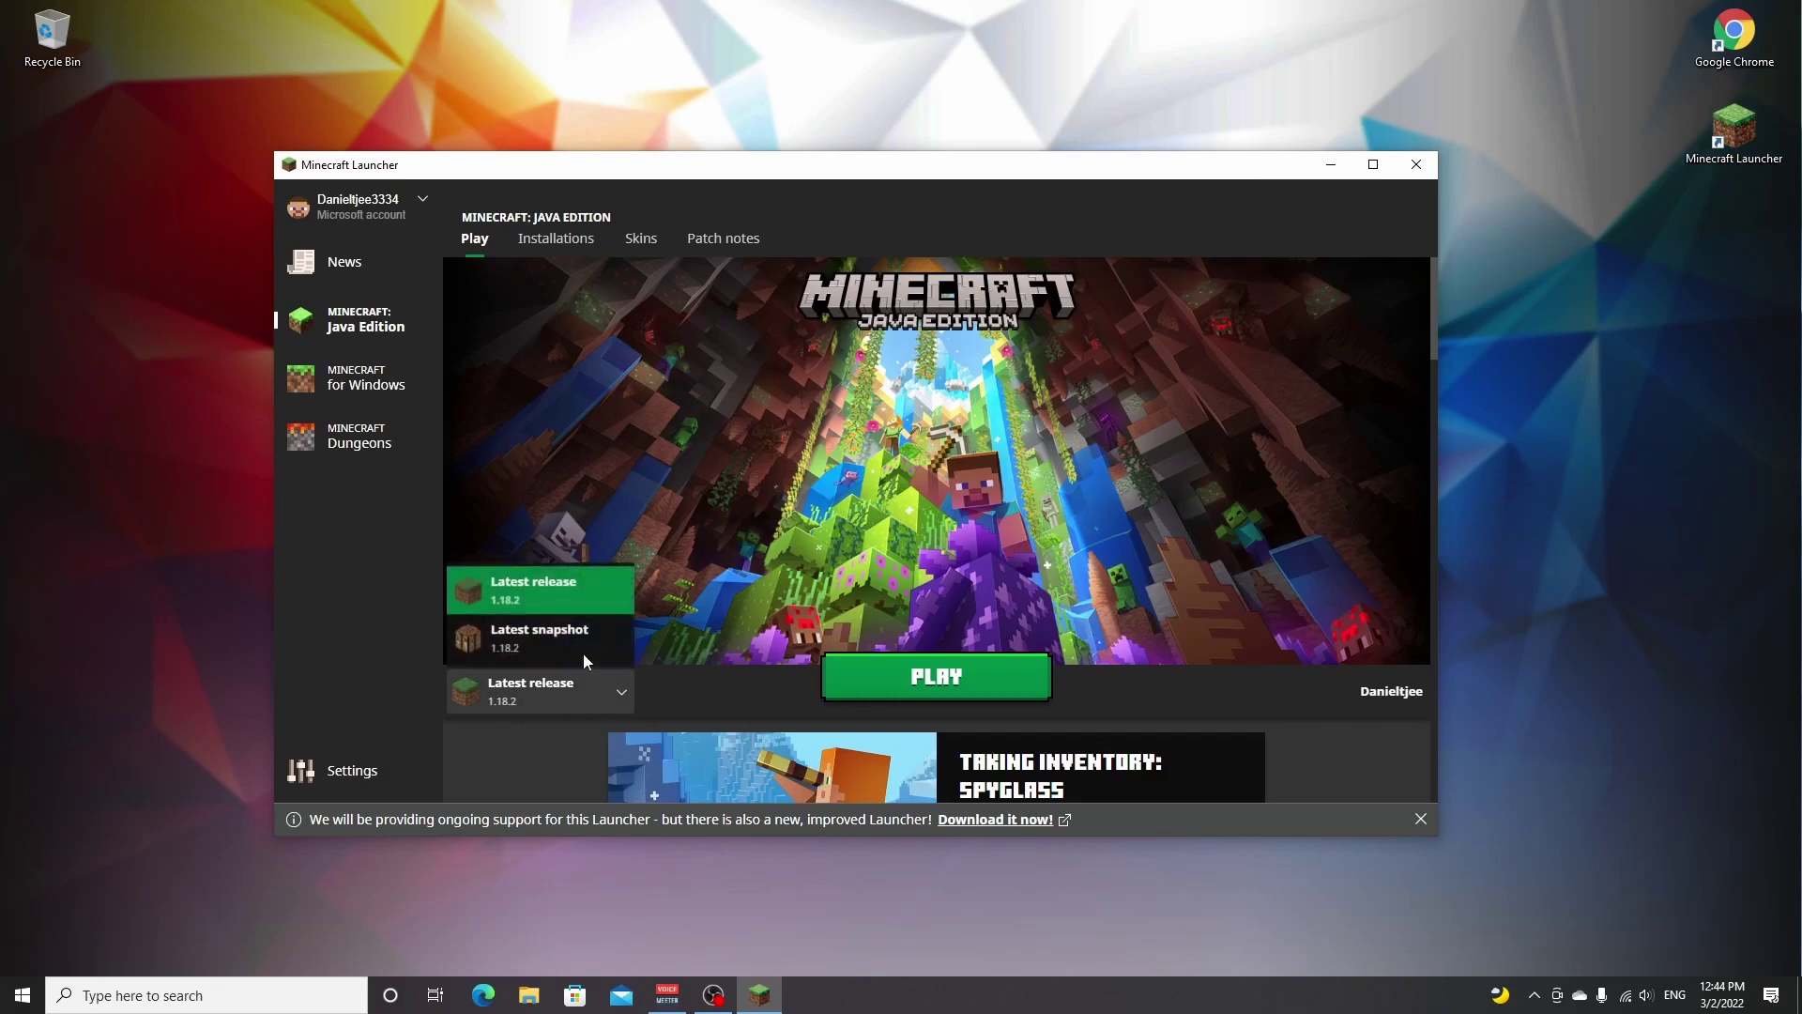
{"action": "left_click", "coordinate": [556, 240]}
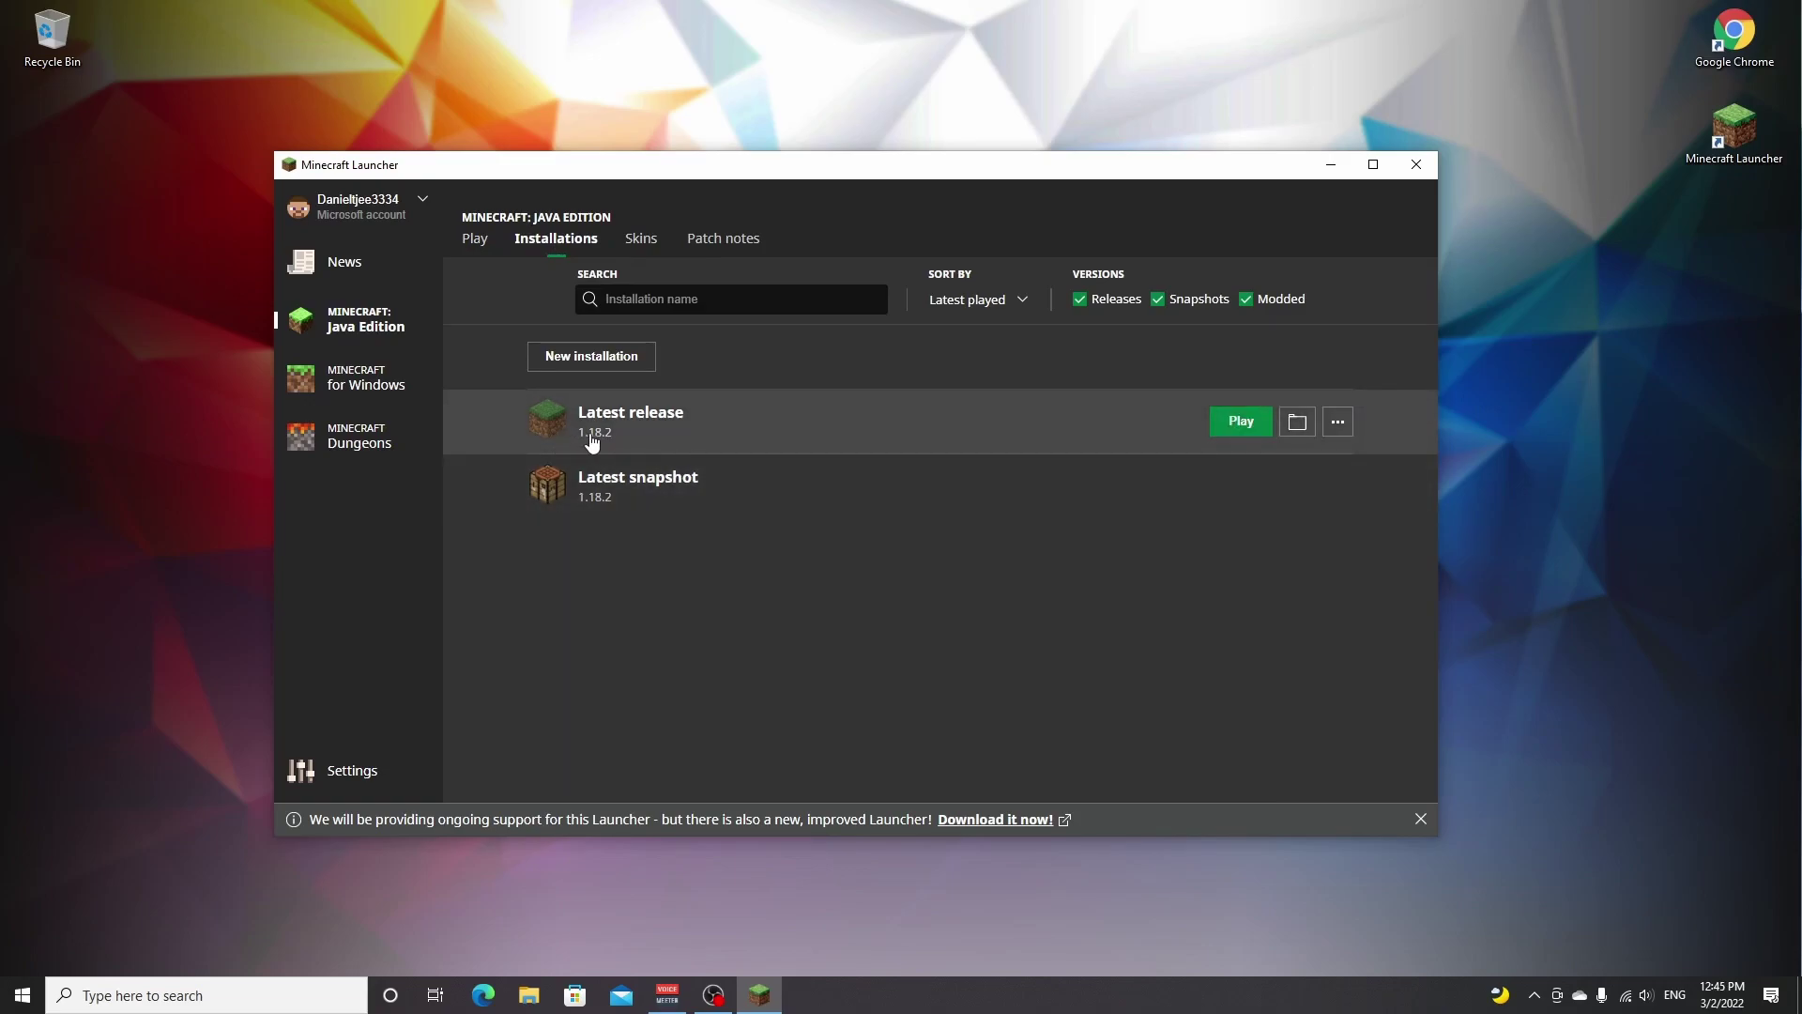
Step: Create a new installation with a custom name, using the version Latest release (1.18.2)
{"action": "left_click", "coordinate": [592, 357]}
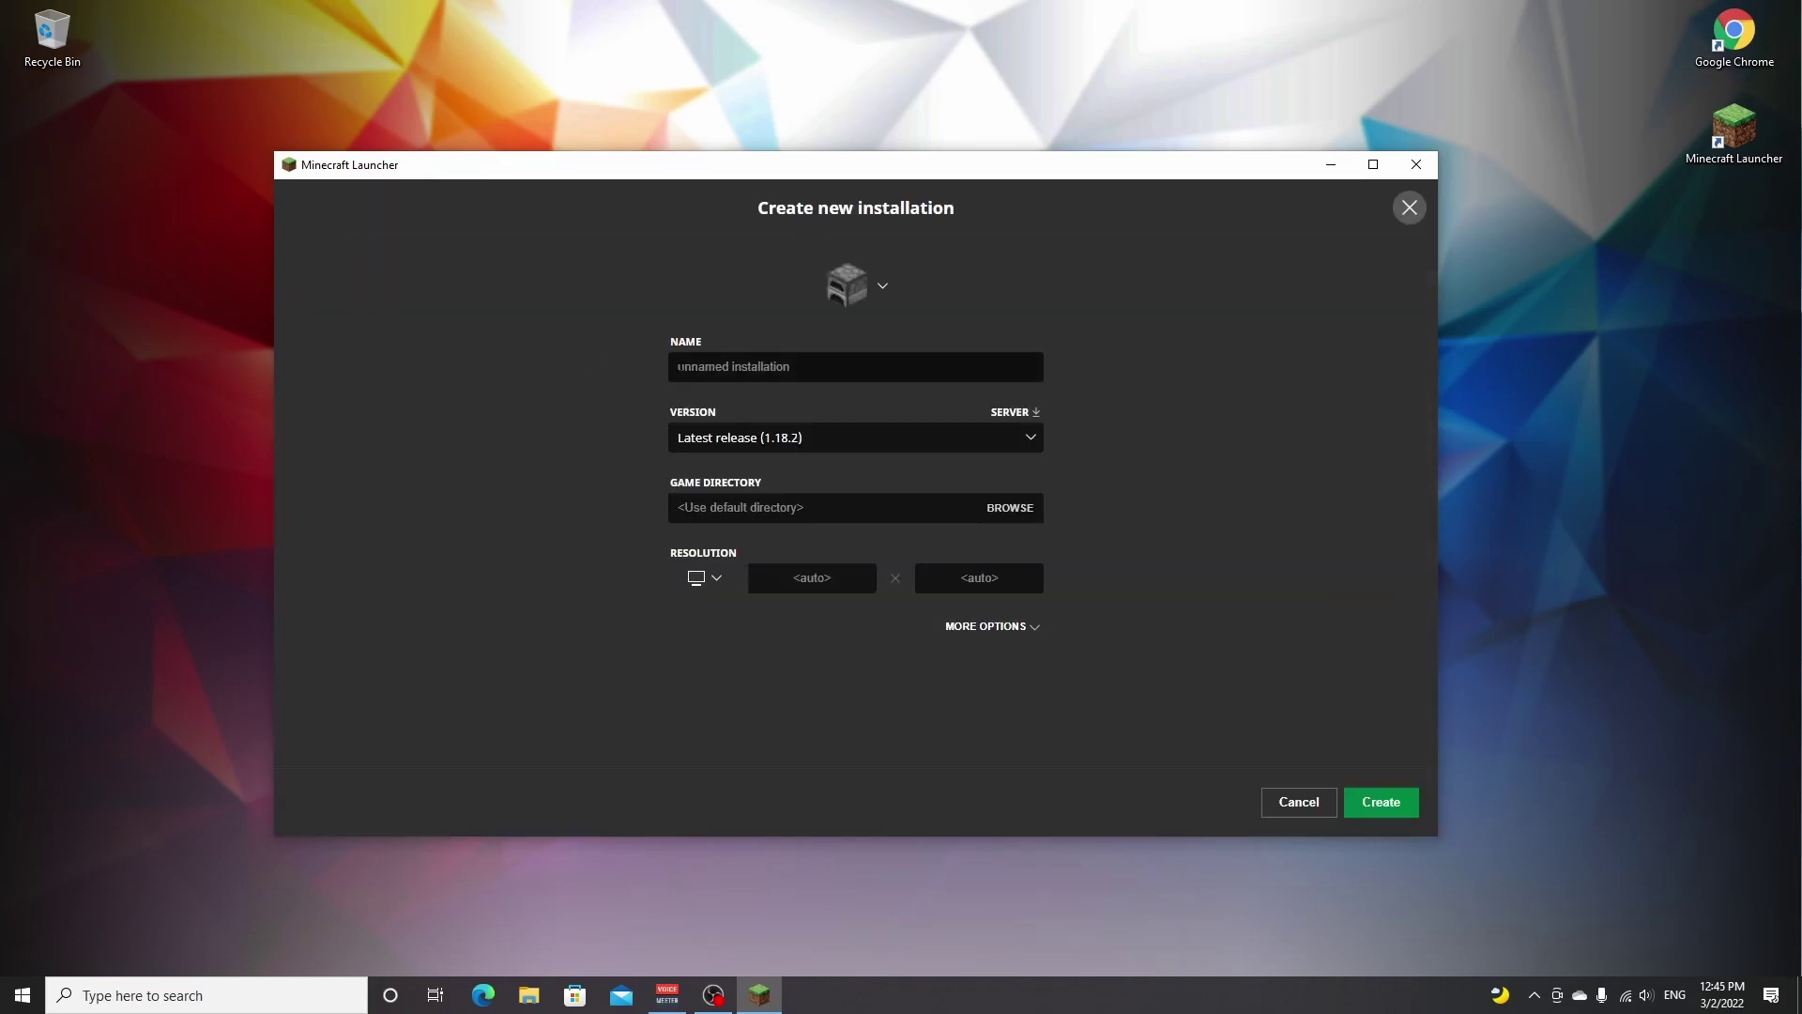
{"action": "type", "text": "daniel"}
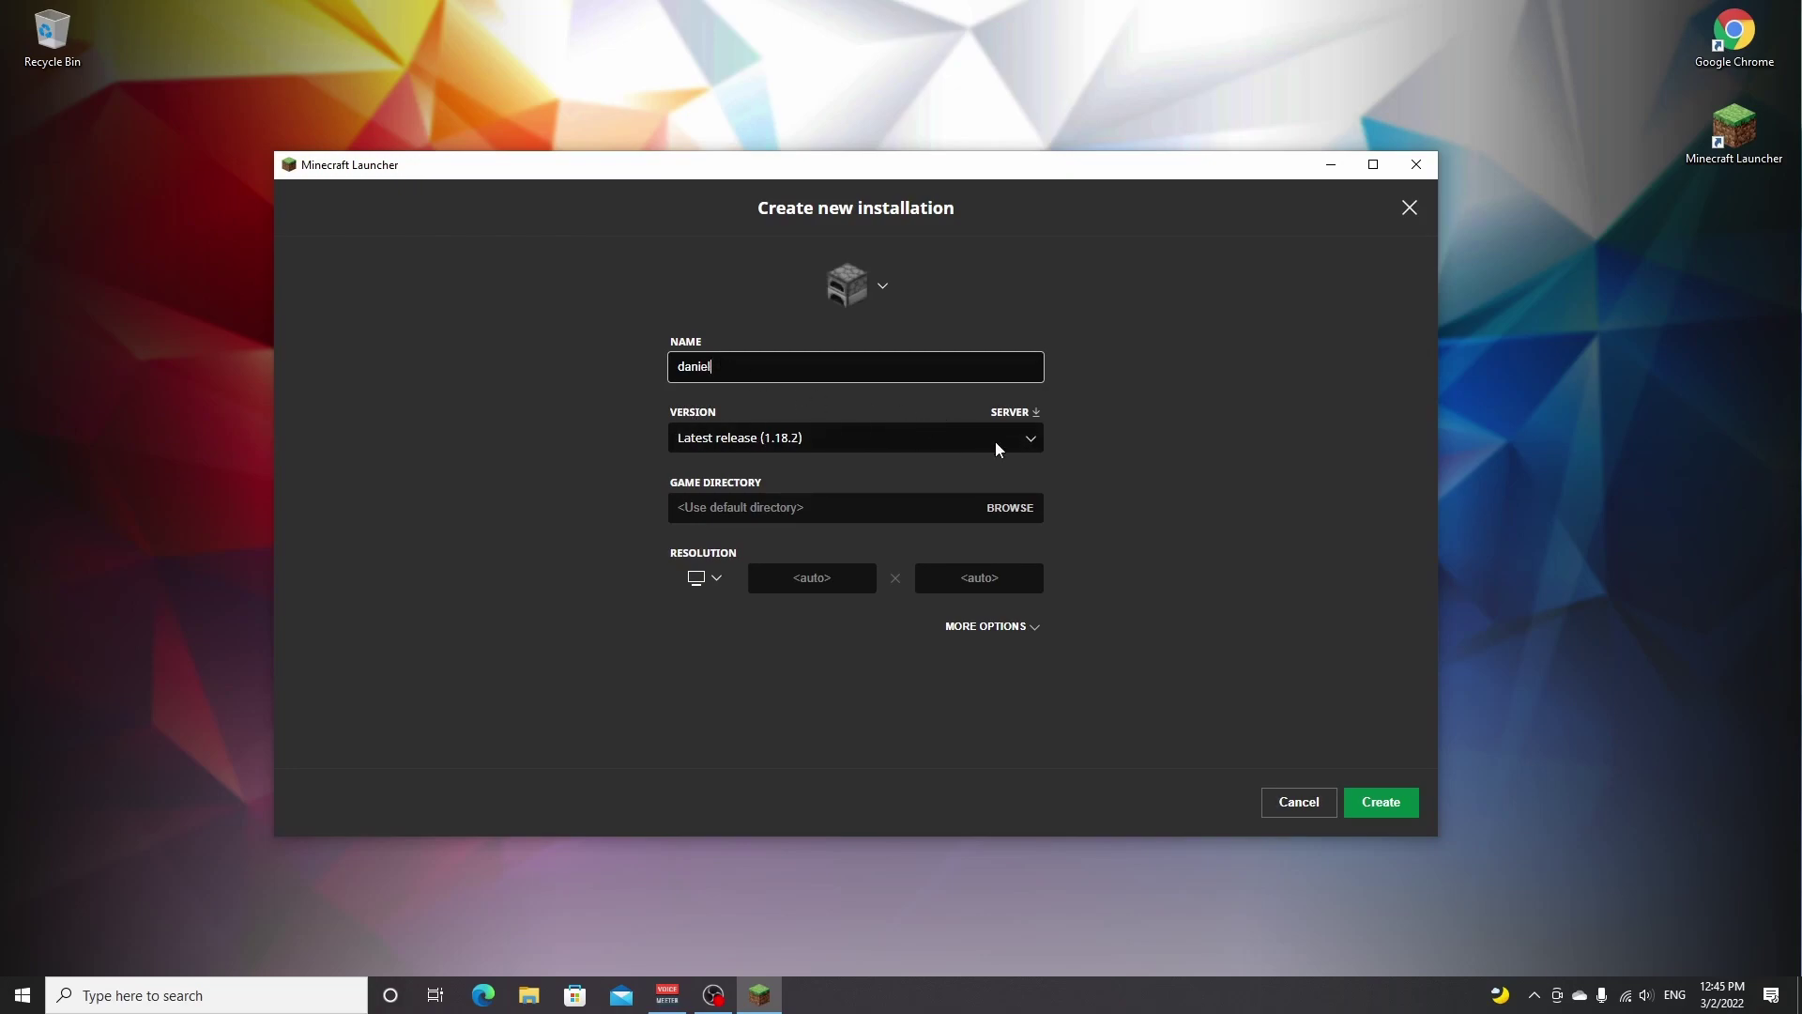
{"action": "left_click", "coordinate": [990, 441]}
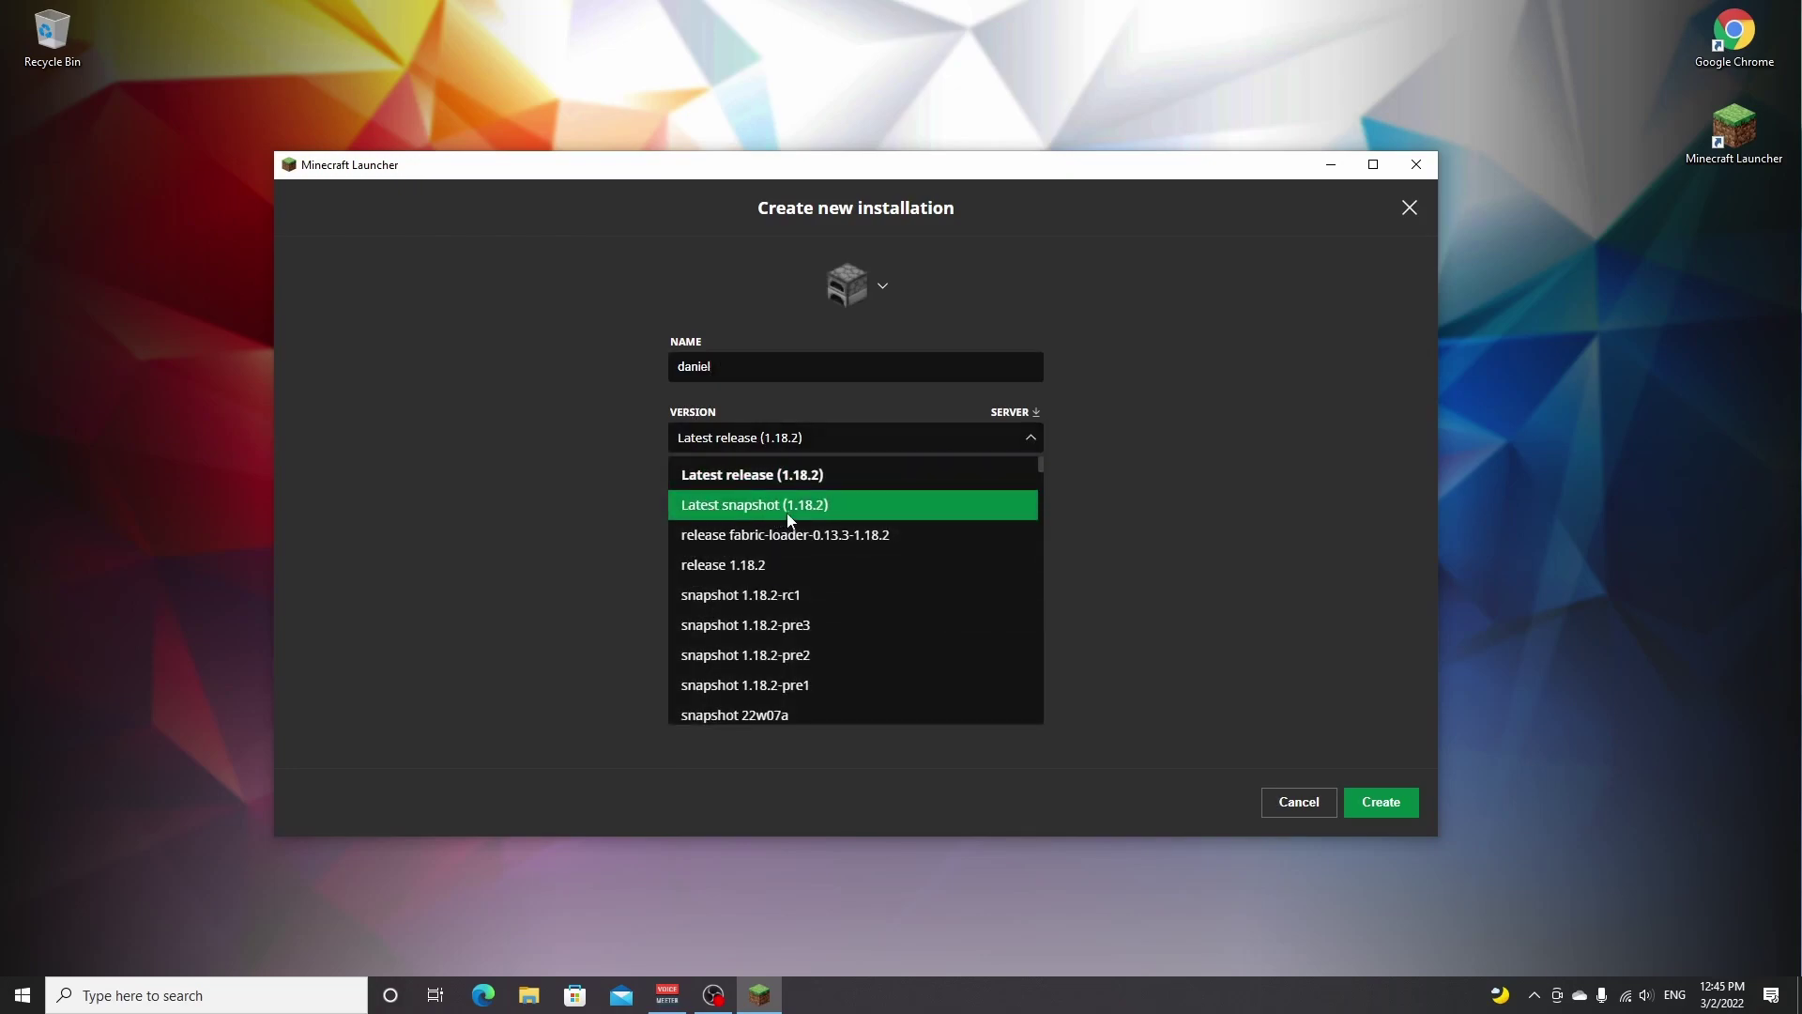
{"action": "scroll", "coordinate": [826, 526], "scroll_direction": "down", "scroll_amount": 5}
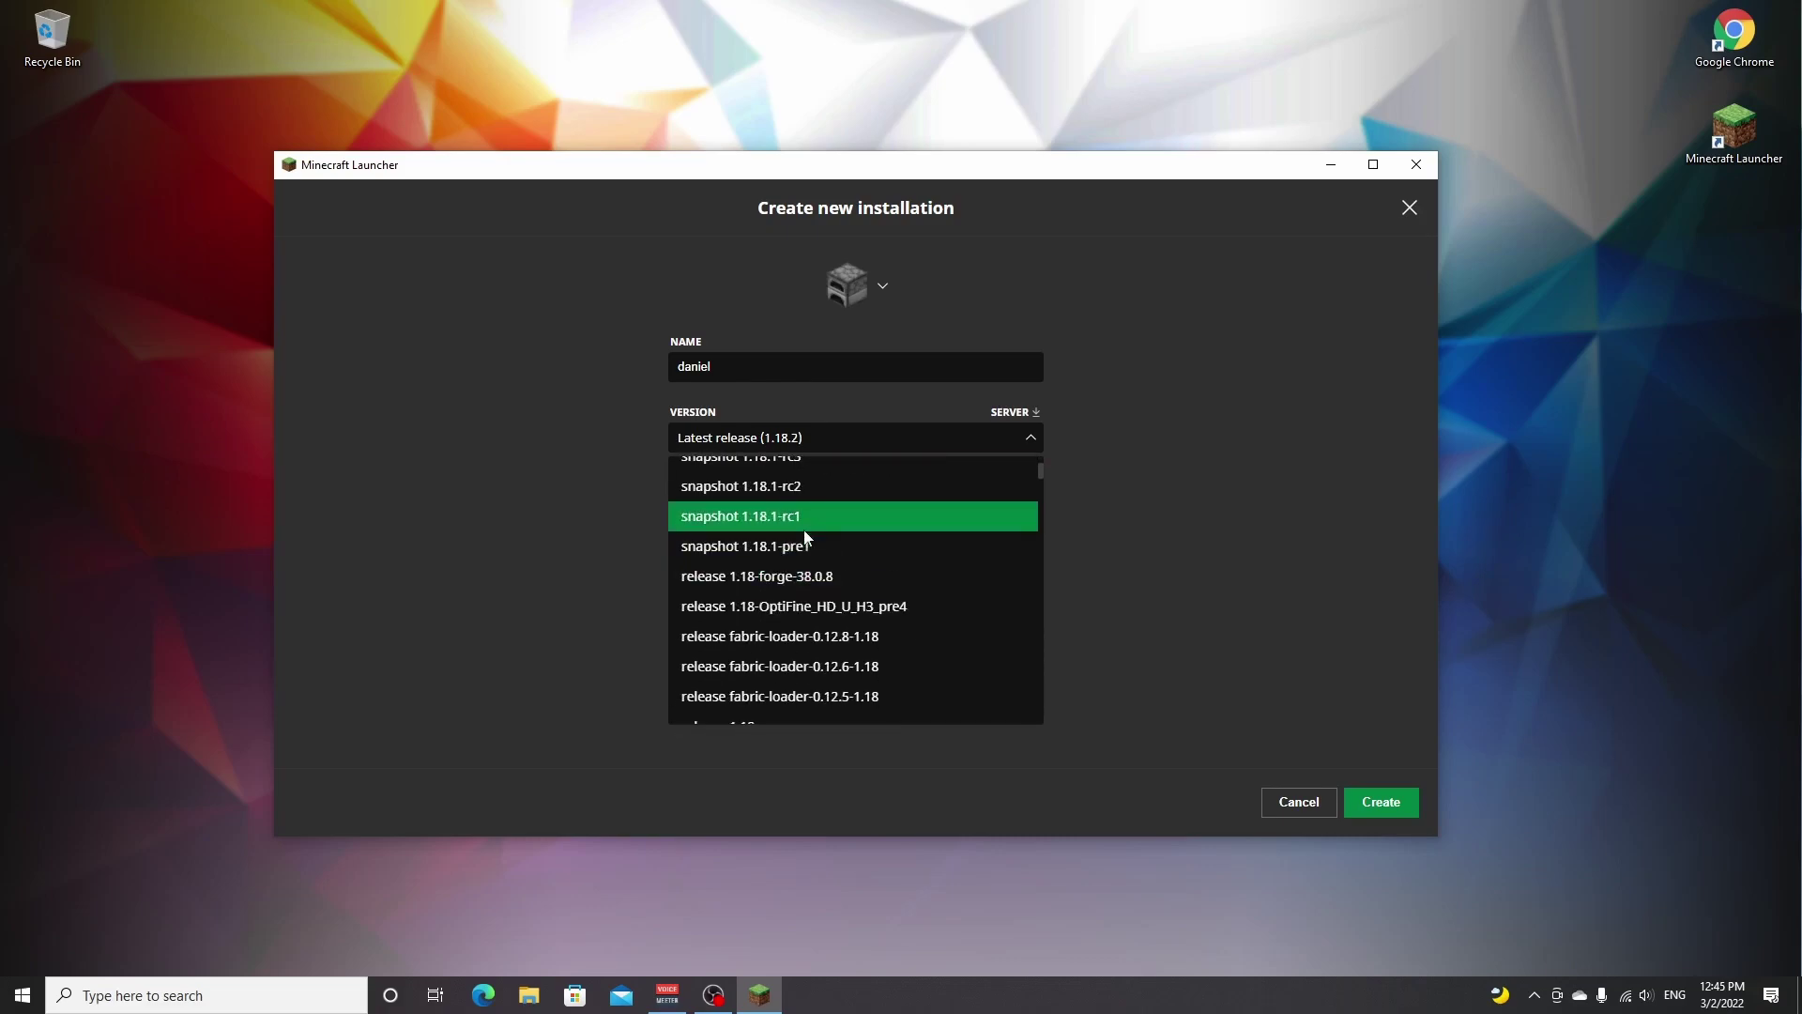
{"action": "scroll", "coordinate": [805, 559], "scroll_direction": "up", "scroll_amount": 4}
{"action": "scroll", "coordinate": [804, 559], "scroll_direction": "up", "scroll_amount": 1}
{"action": "left_click", "coordinate": [796, 472]}
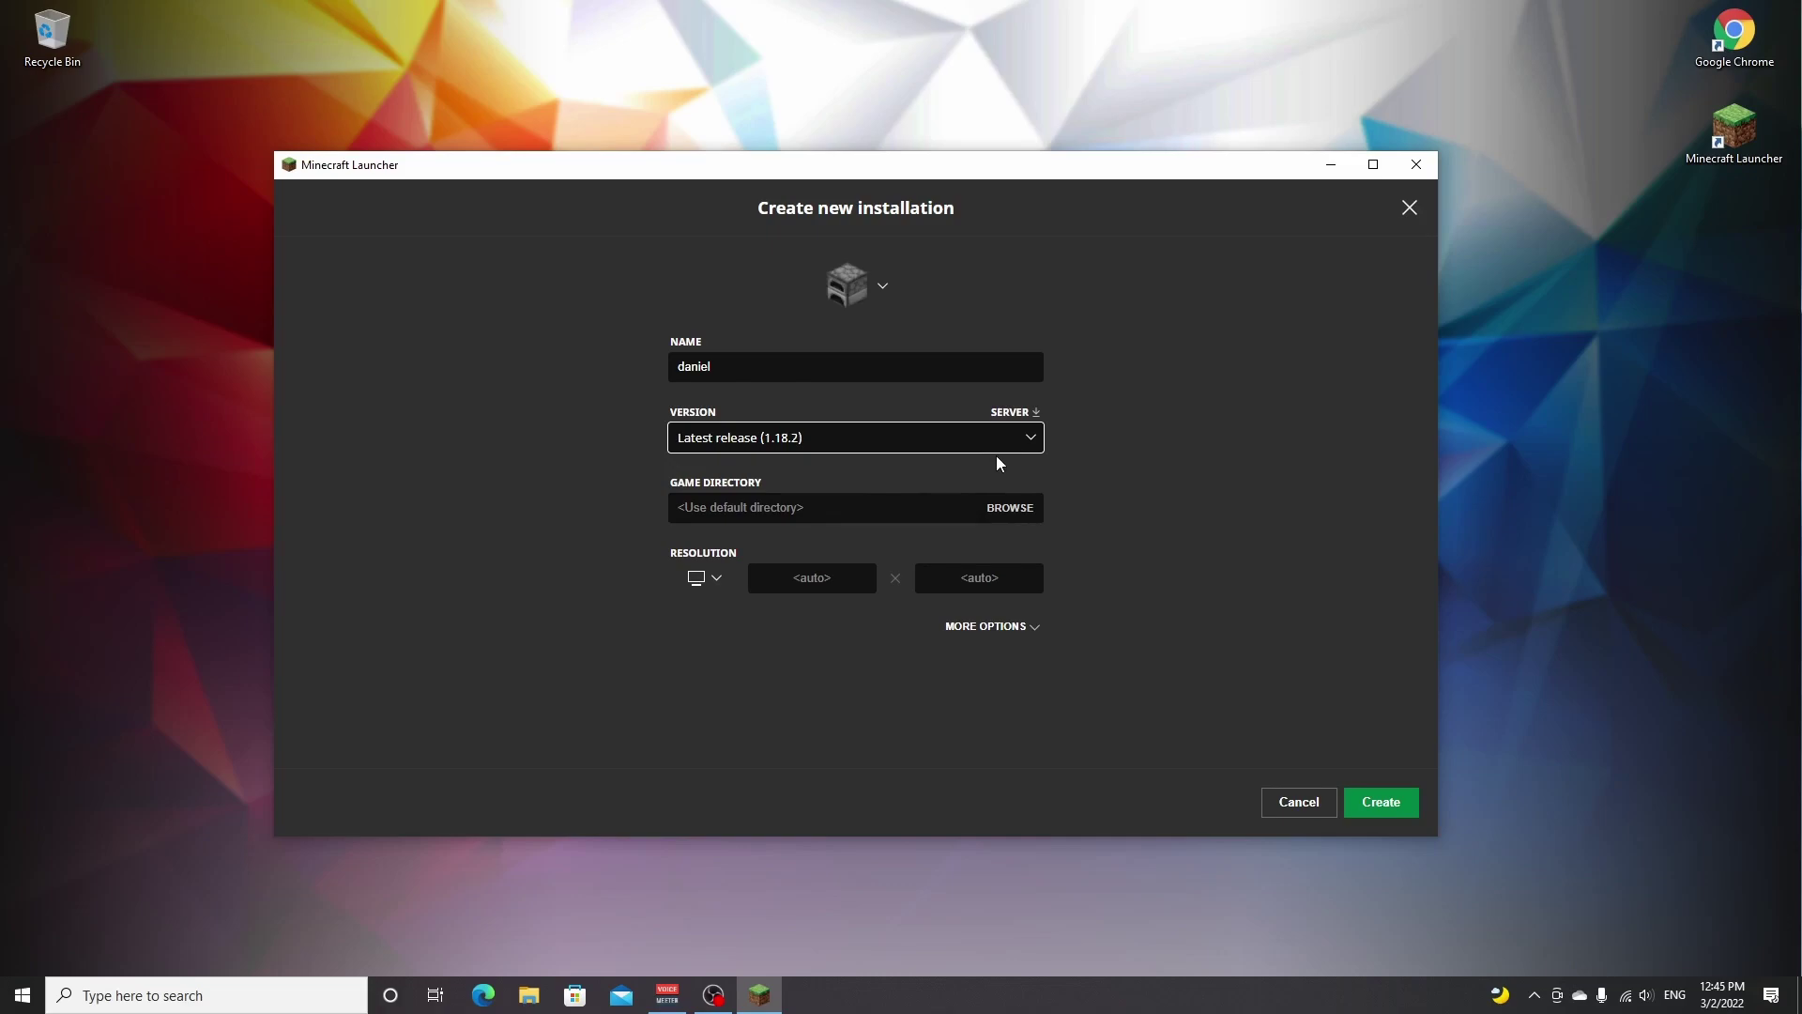
{"action": "left_click", "coordinate": [1376, 805]}
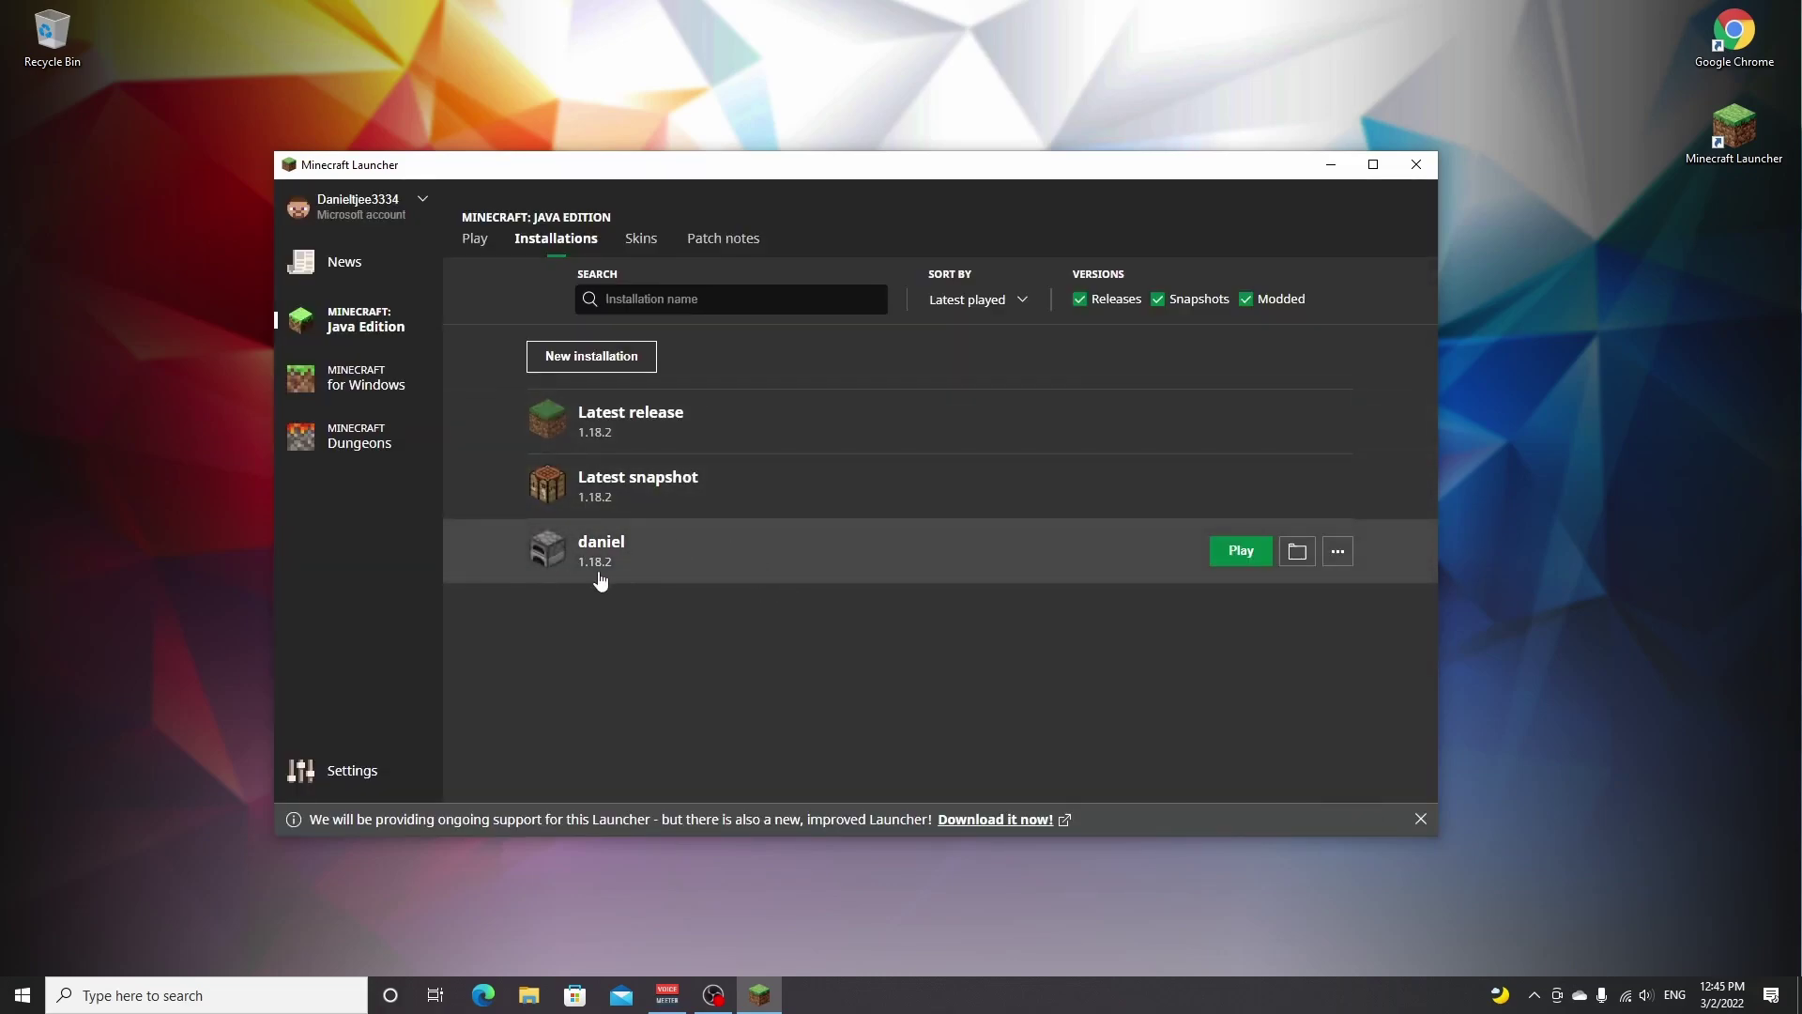
Step: Launch Minecraft with the Latest release 1.18.2 profile and quit the game from its main menu
{"action": "left_click", "coordinate": [475, 239]}
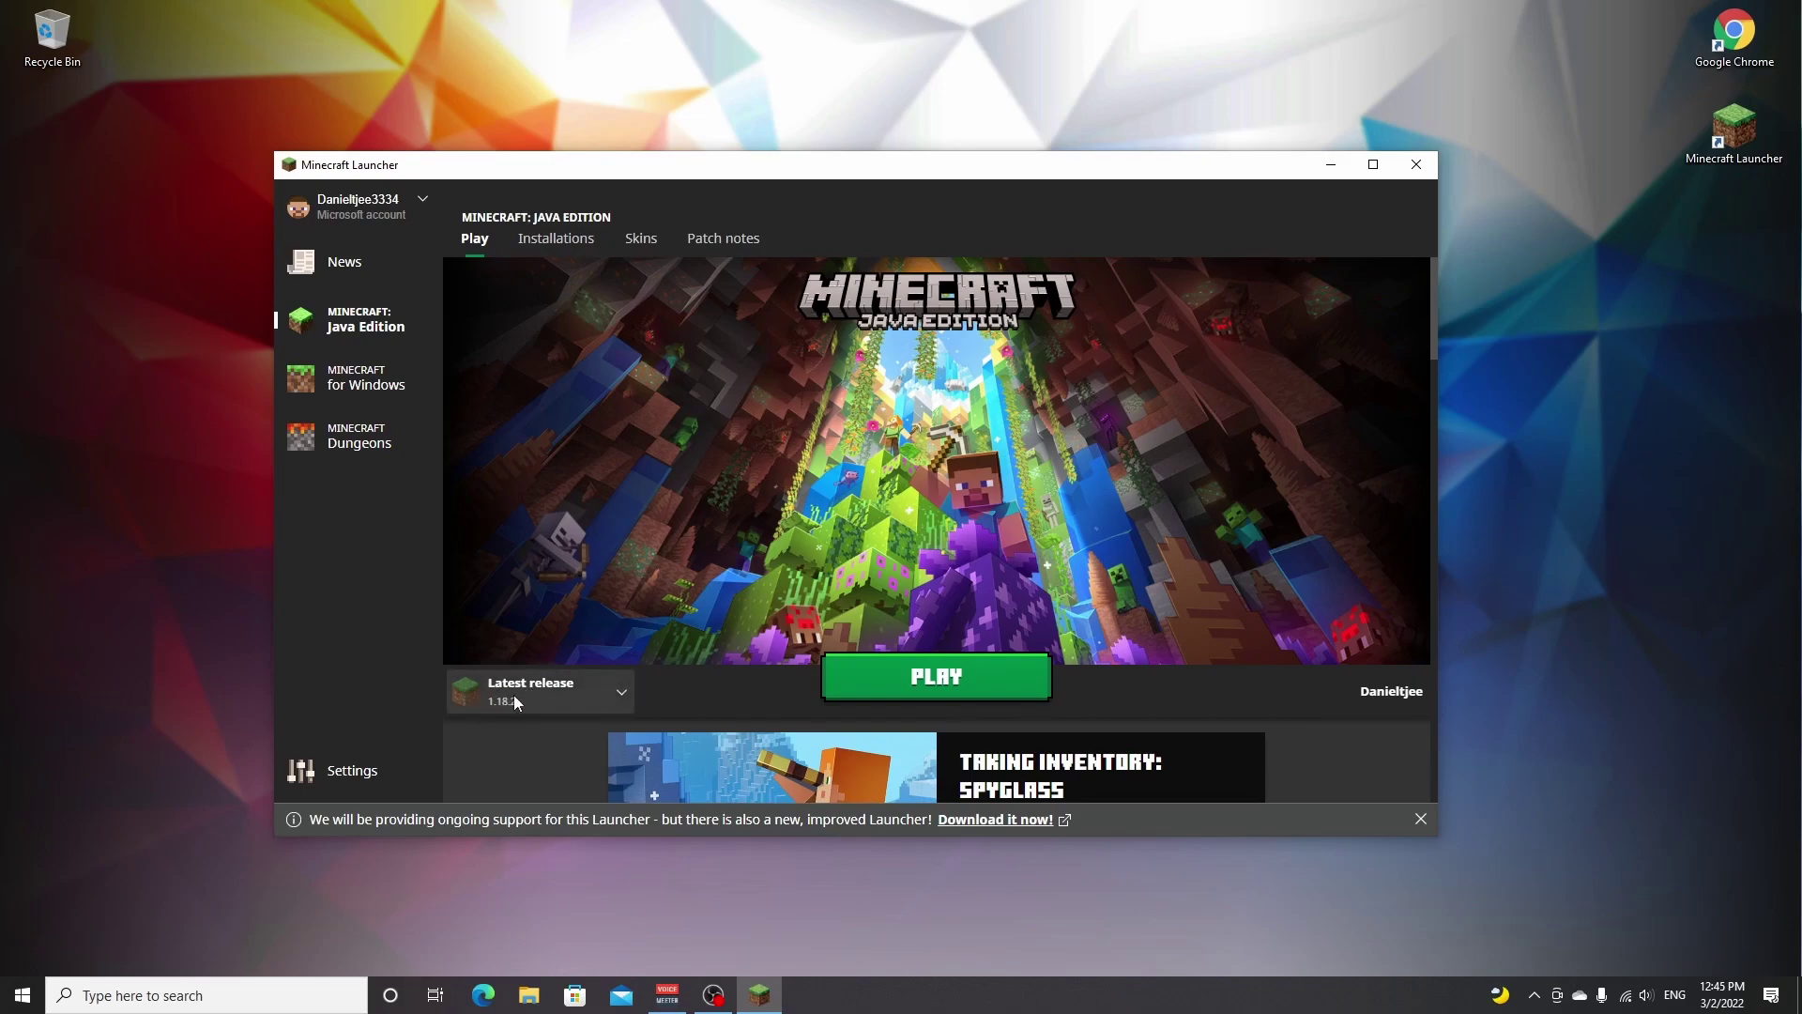
{"action": "left_click", "coordinate": [931, 688]}
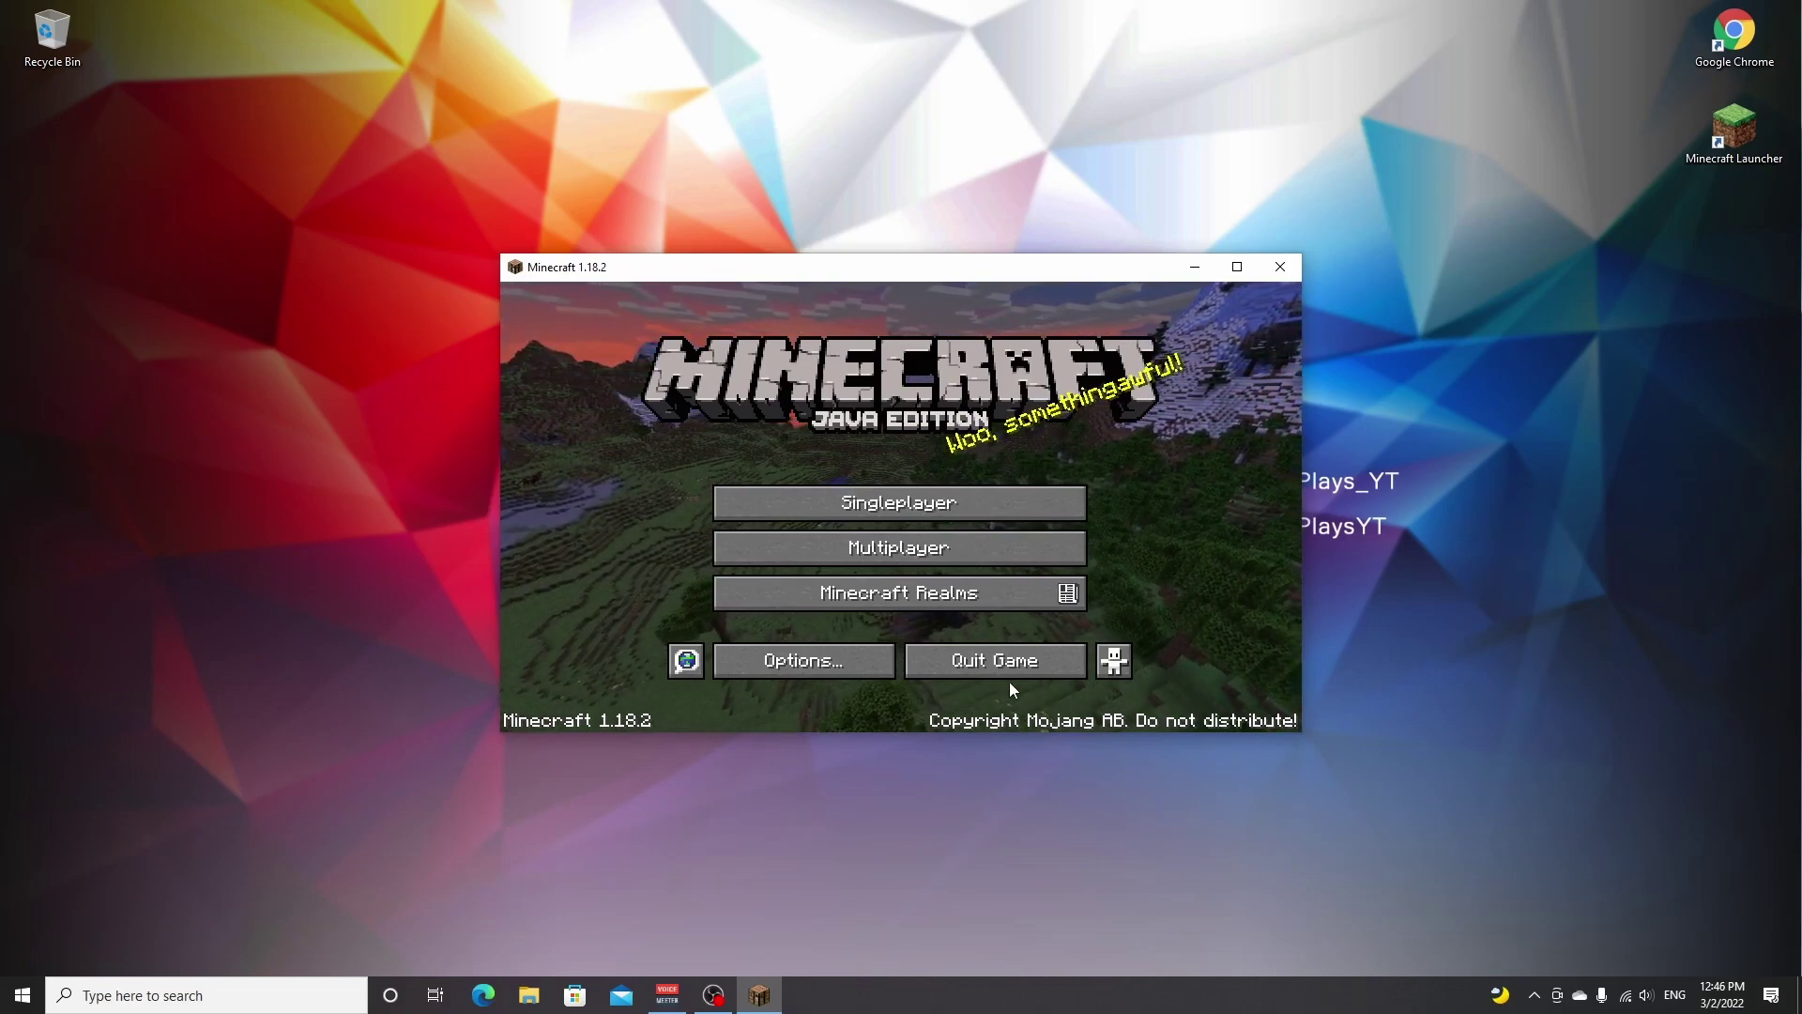
{"action": "left_click", "coordinate": [994, 664]}
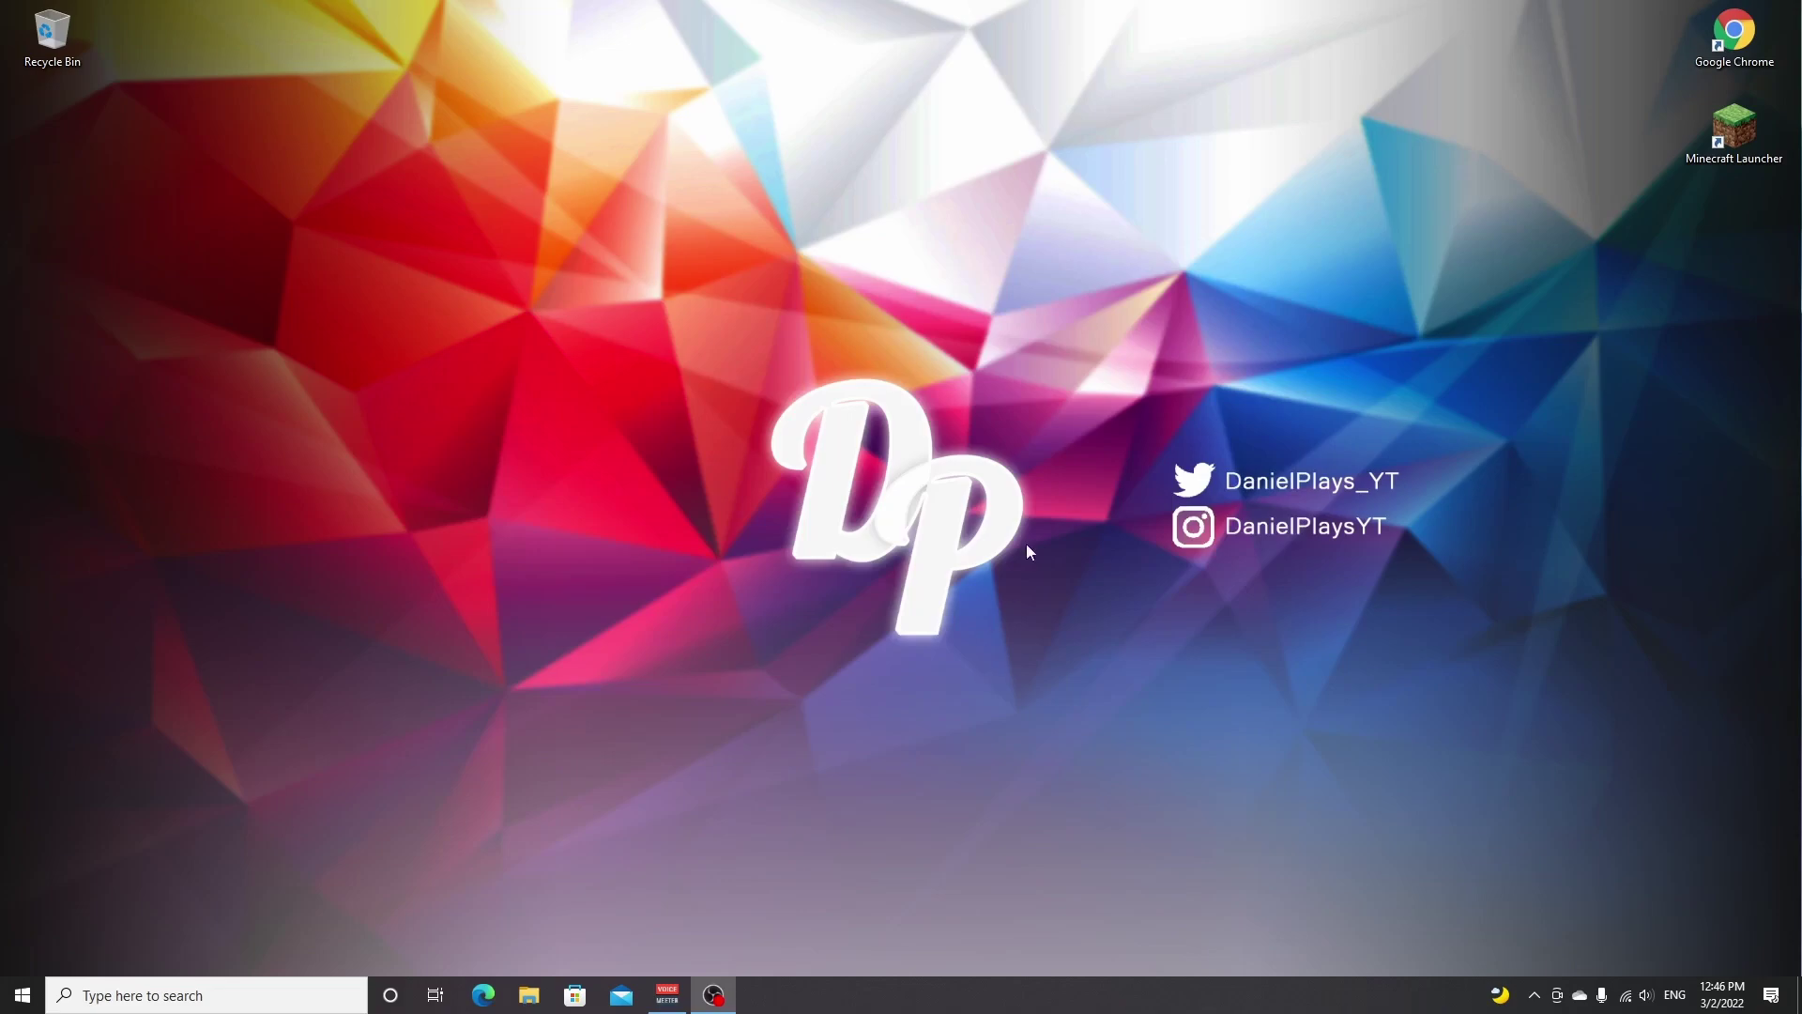
Step: Switch to Google Chrome, open the How to Install Forge tutorial on mcmodspot.com, and follow it to the Forge Mod loader download page
{"action": "double_click", "coordinate": [1732, 32]}
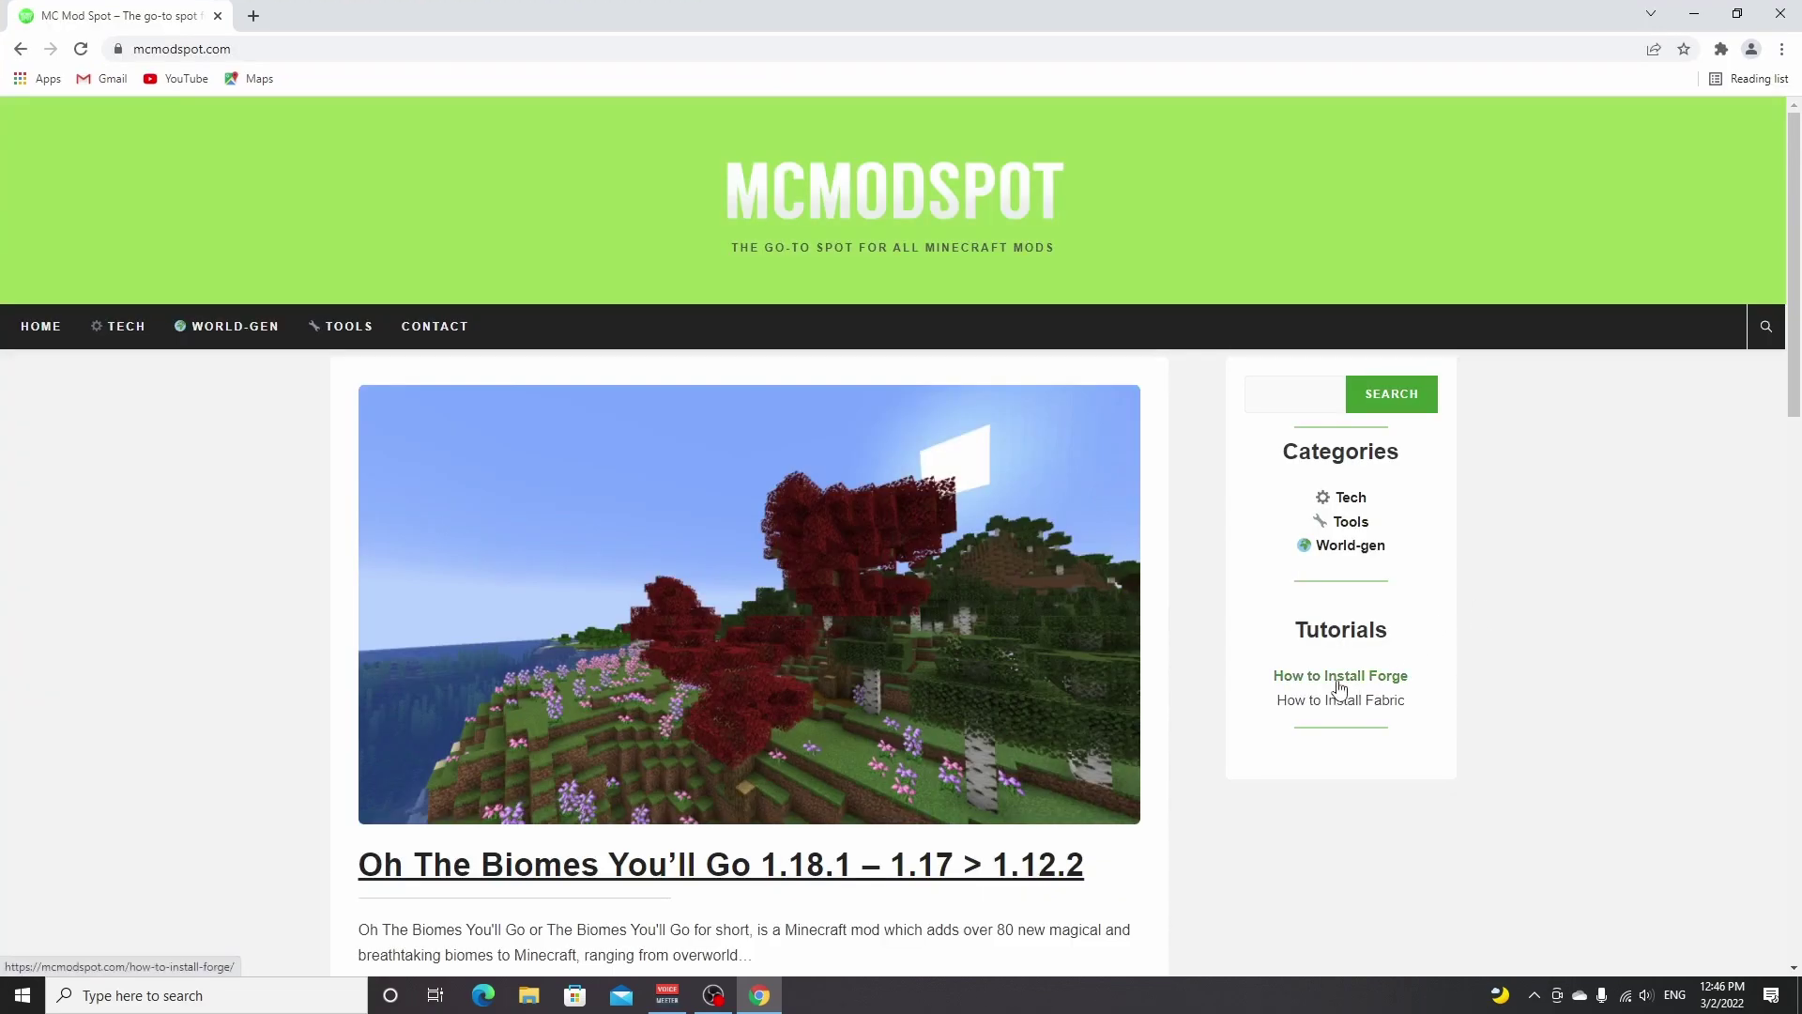
{"action": "left_click", "coordinate": [1339, 680]}
{"action": "scroll", "coordinate": [702, 607], "scroll_direction": "down", "scroll_amount": 1}
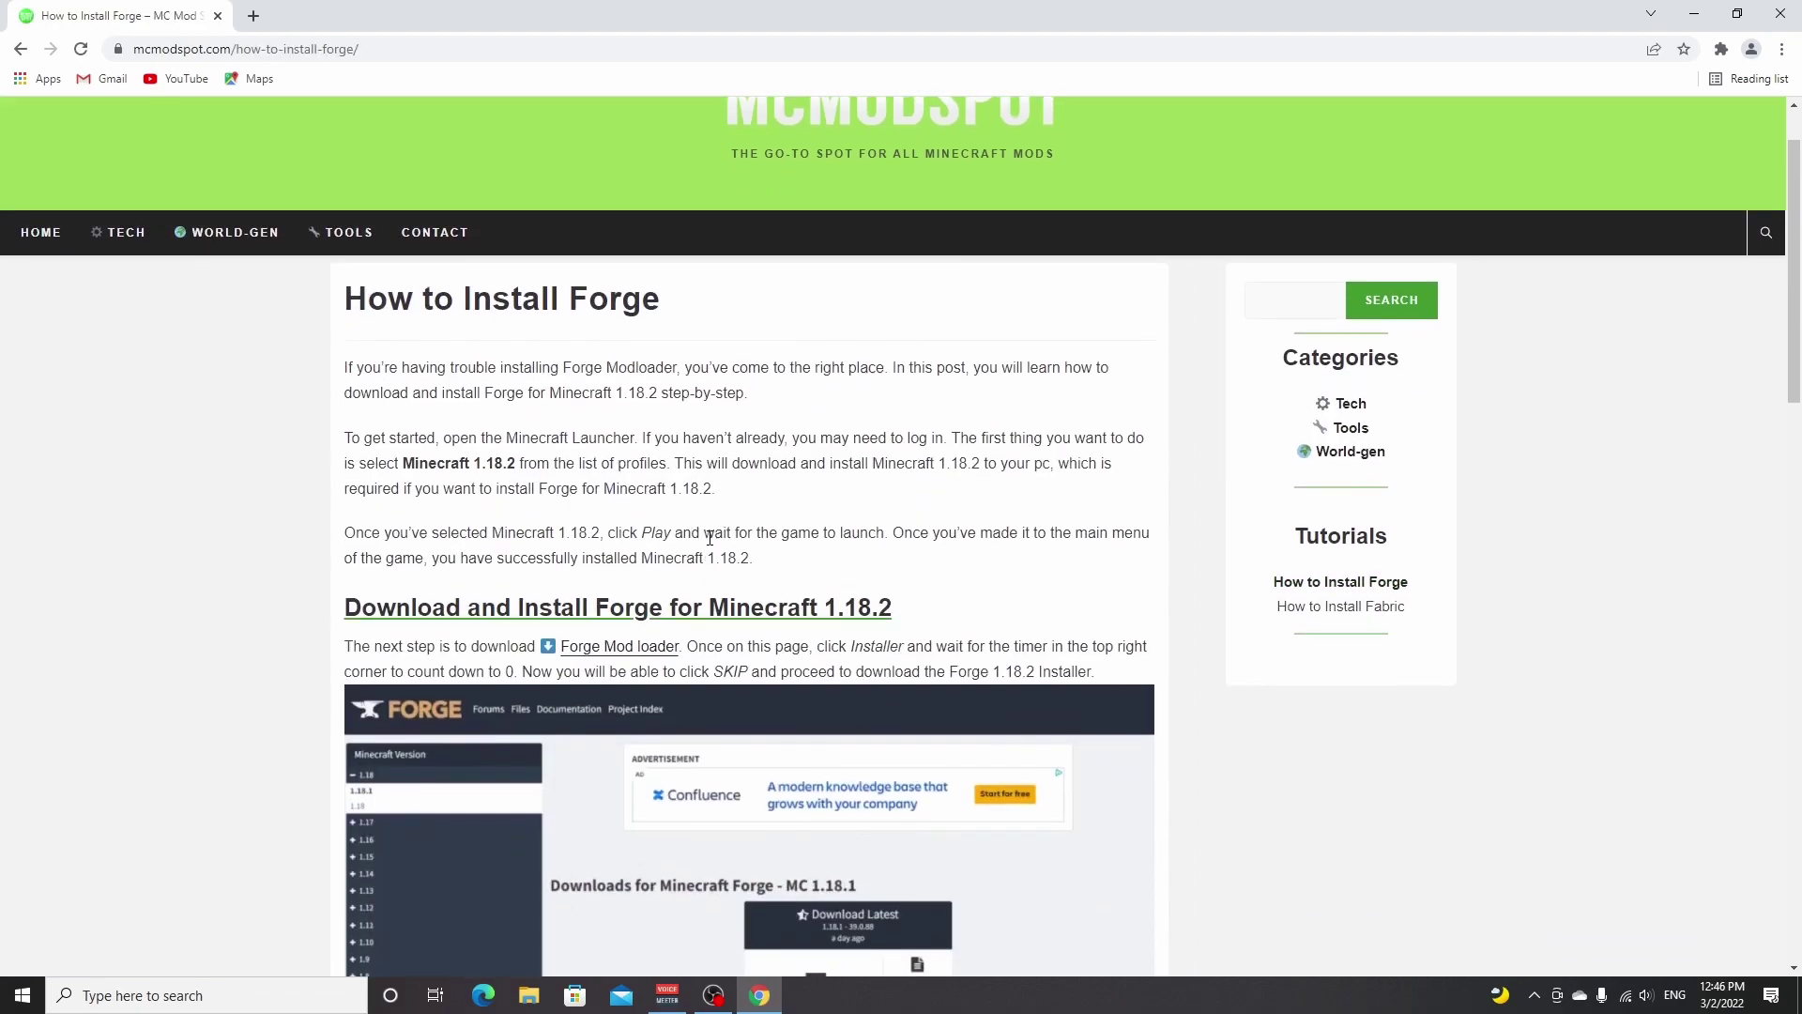
{"action": "scroll", "coordinate": [709, 539], "scroll_direction": "down", "scroll_amount": 3}
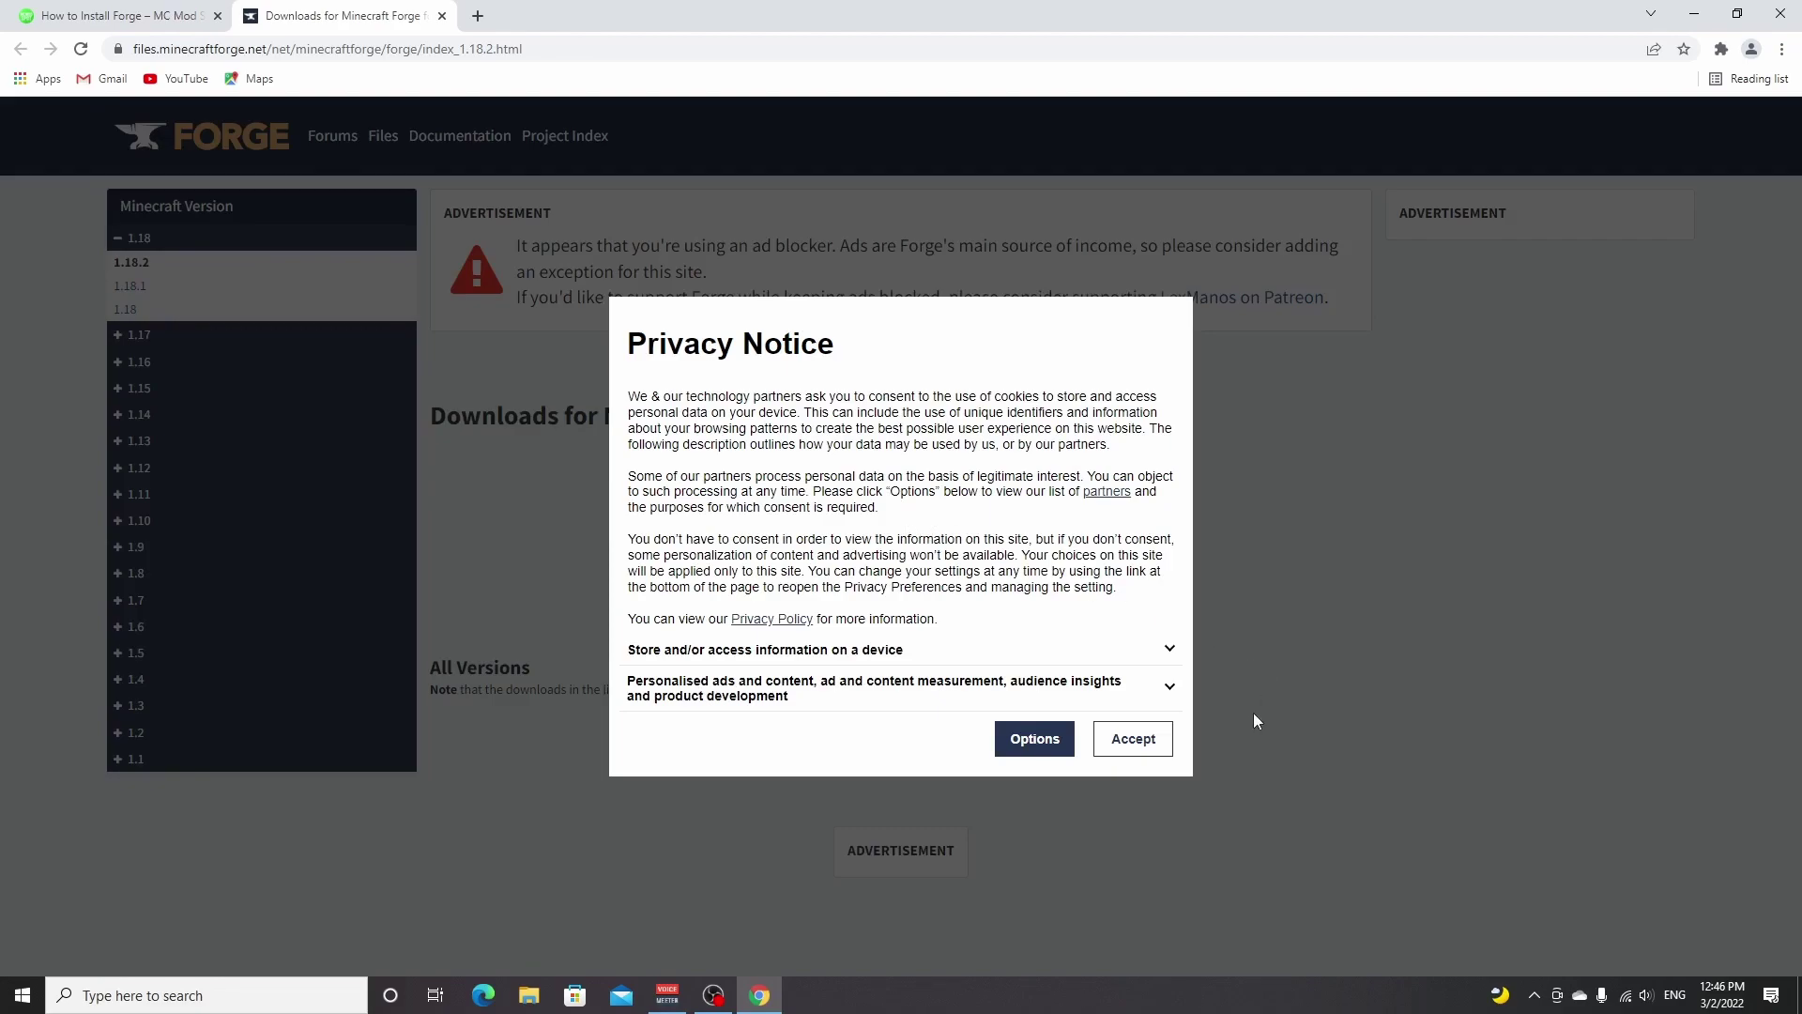
Step: Accept the Forge site's privacy notice, download the latest 1.18.2 installer past the advertisement, and close the ad page
{"action": "left_click", "coordinate": [1132, 748]}
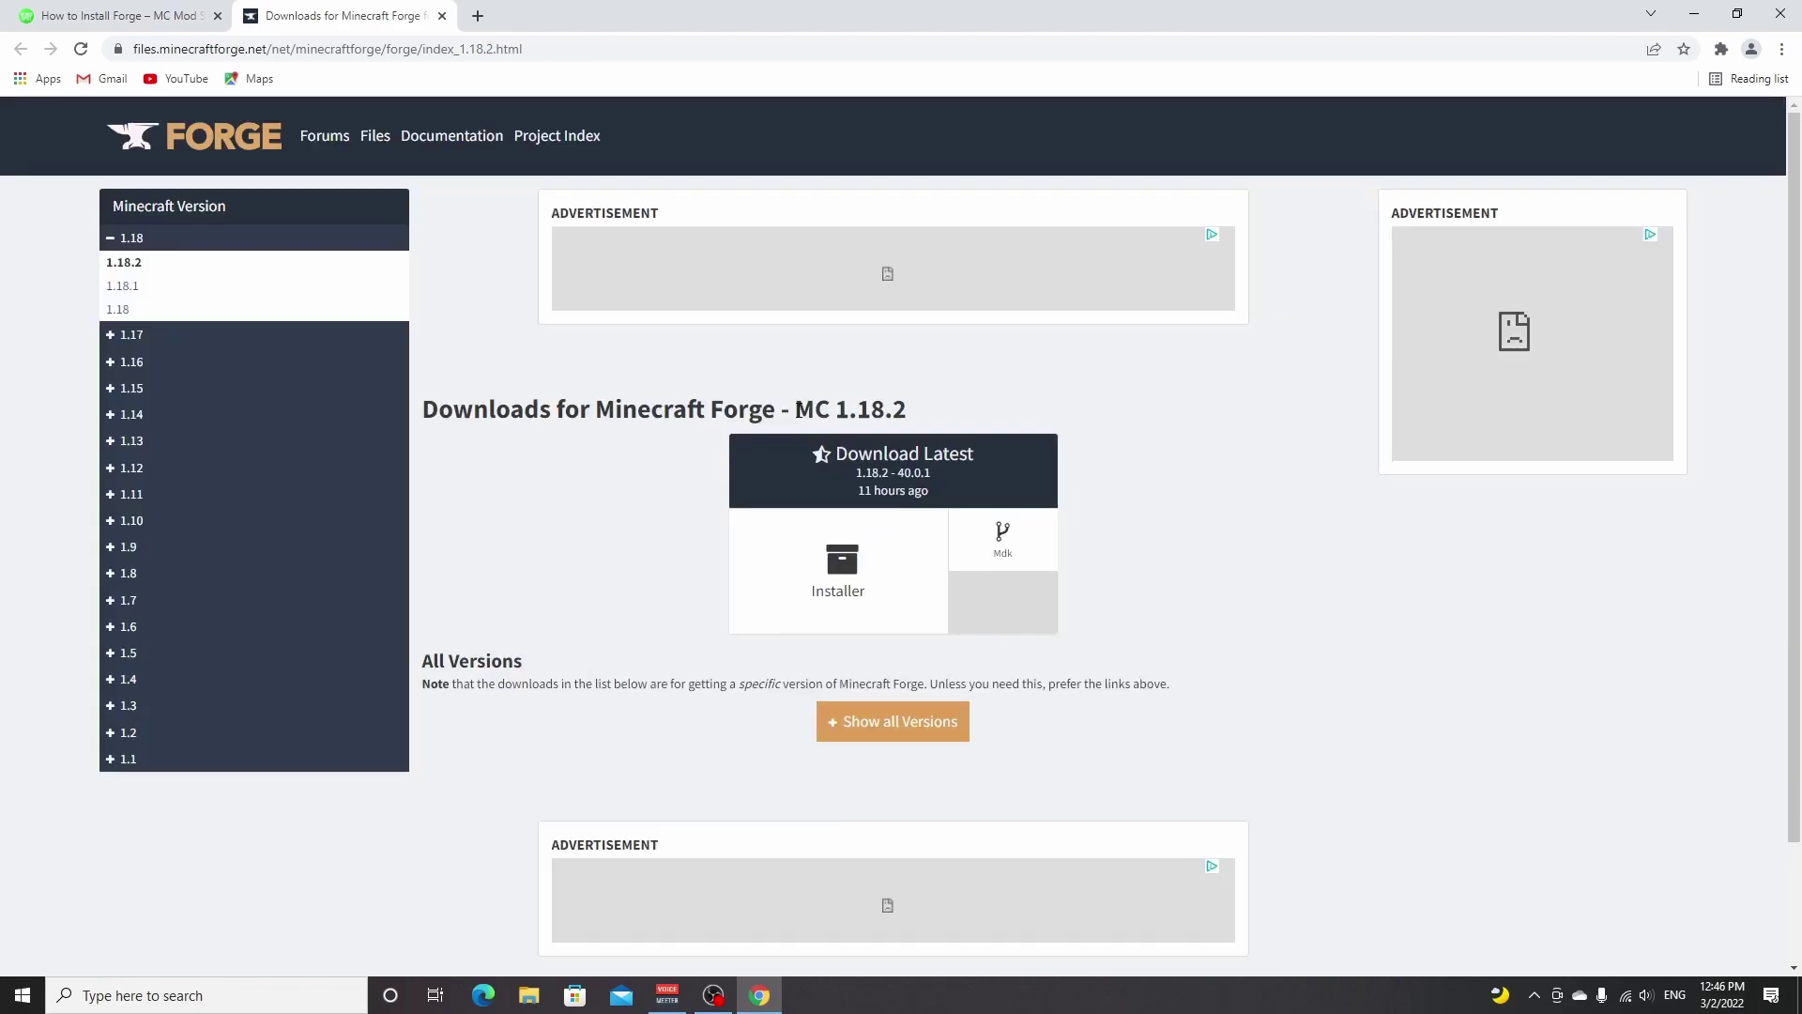
{"action": "left_click_drag", "start_coordinate": [809, 409], "coordinate": [908, 413]}
{"action": "left_click", "coordinate": [917, 422]}
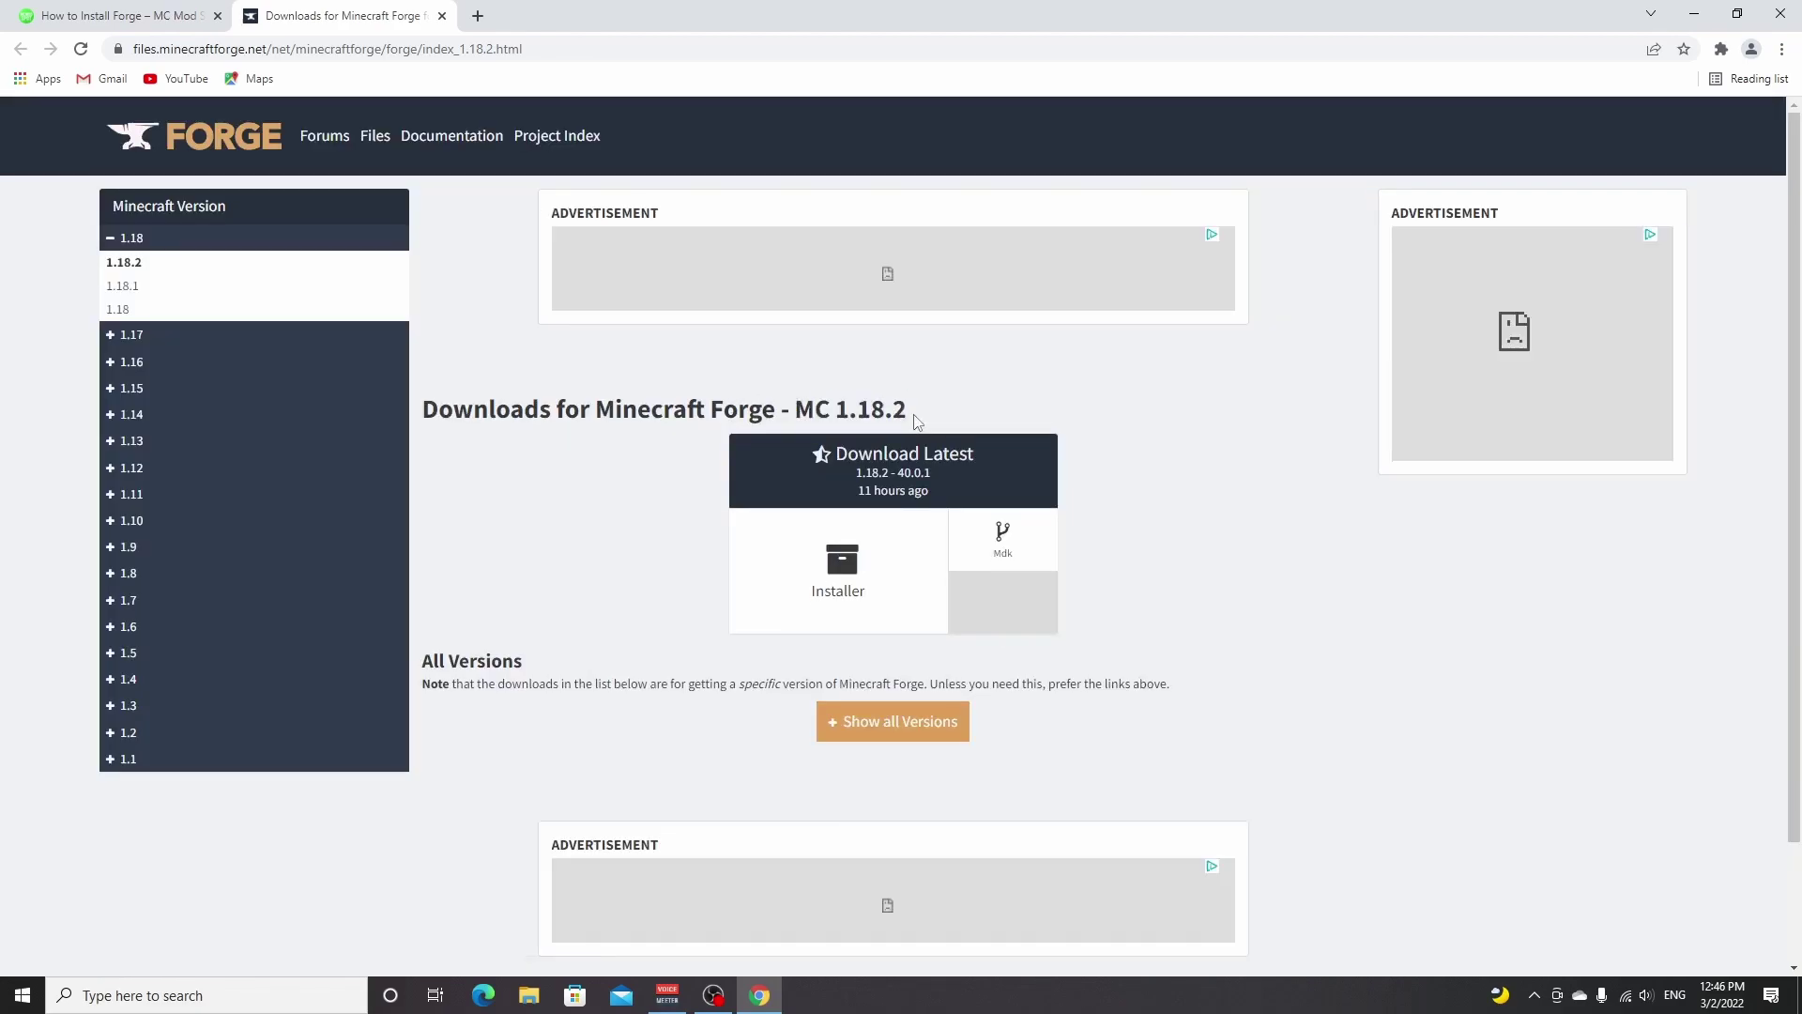
{"action": "left_click", "coordinate": [845, 566]}
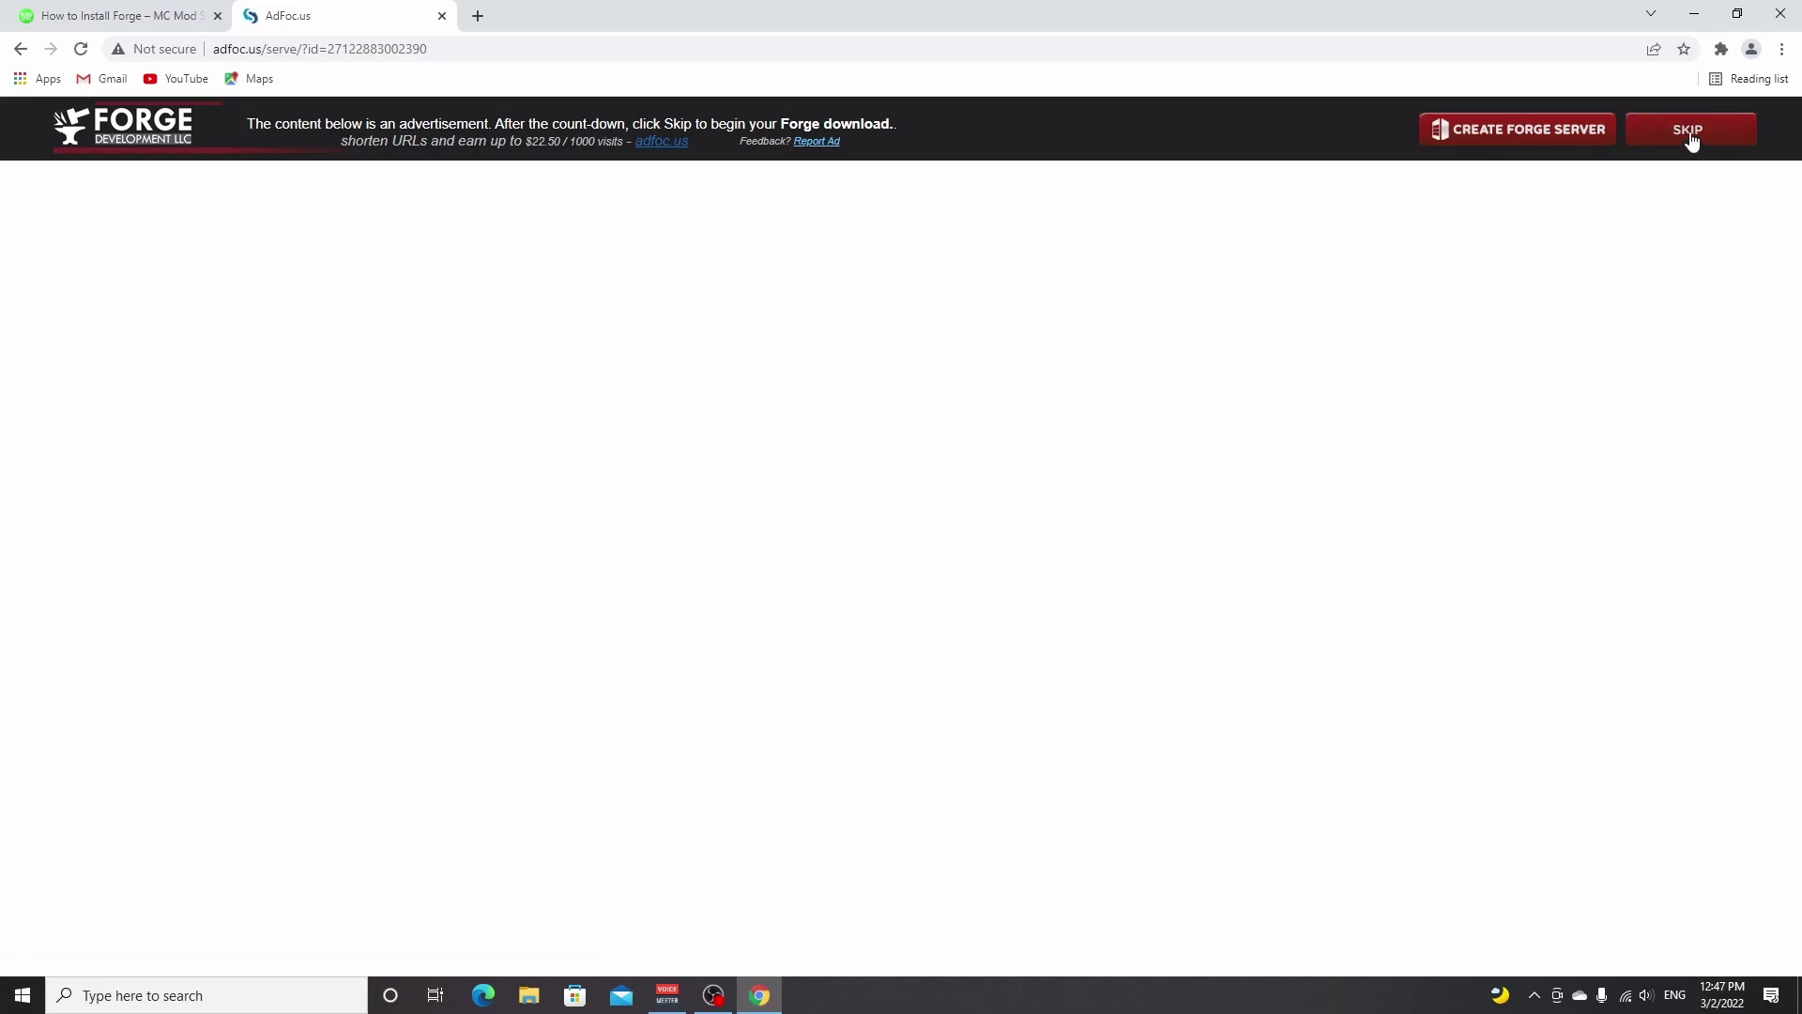
{"action": "left_click", "coordinate": [1689, 136]}
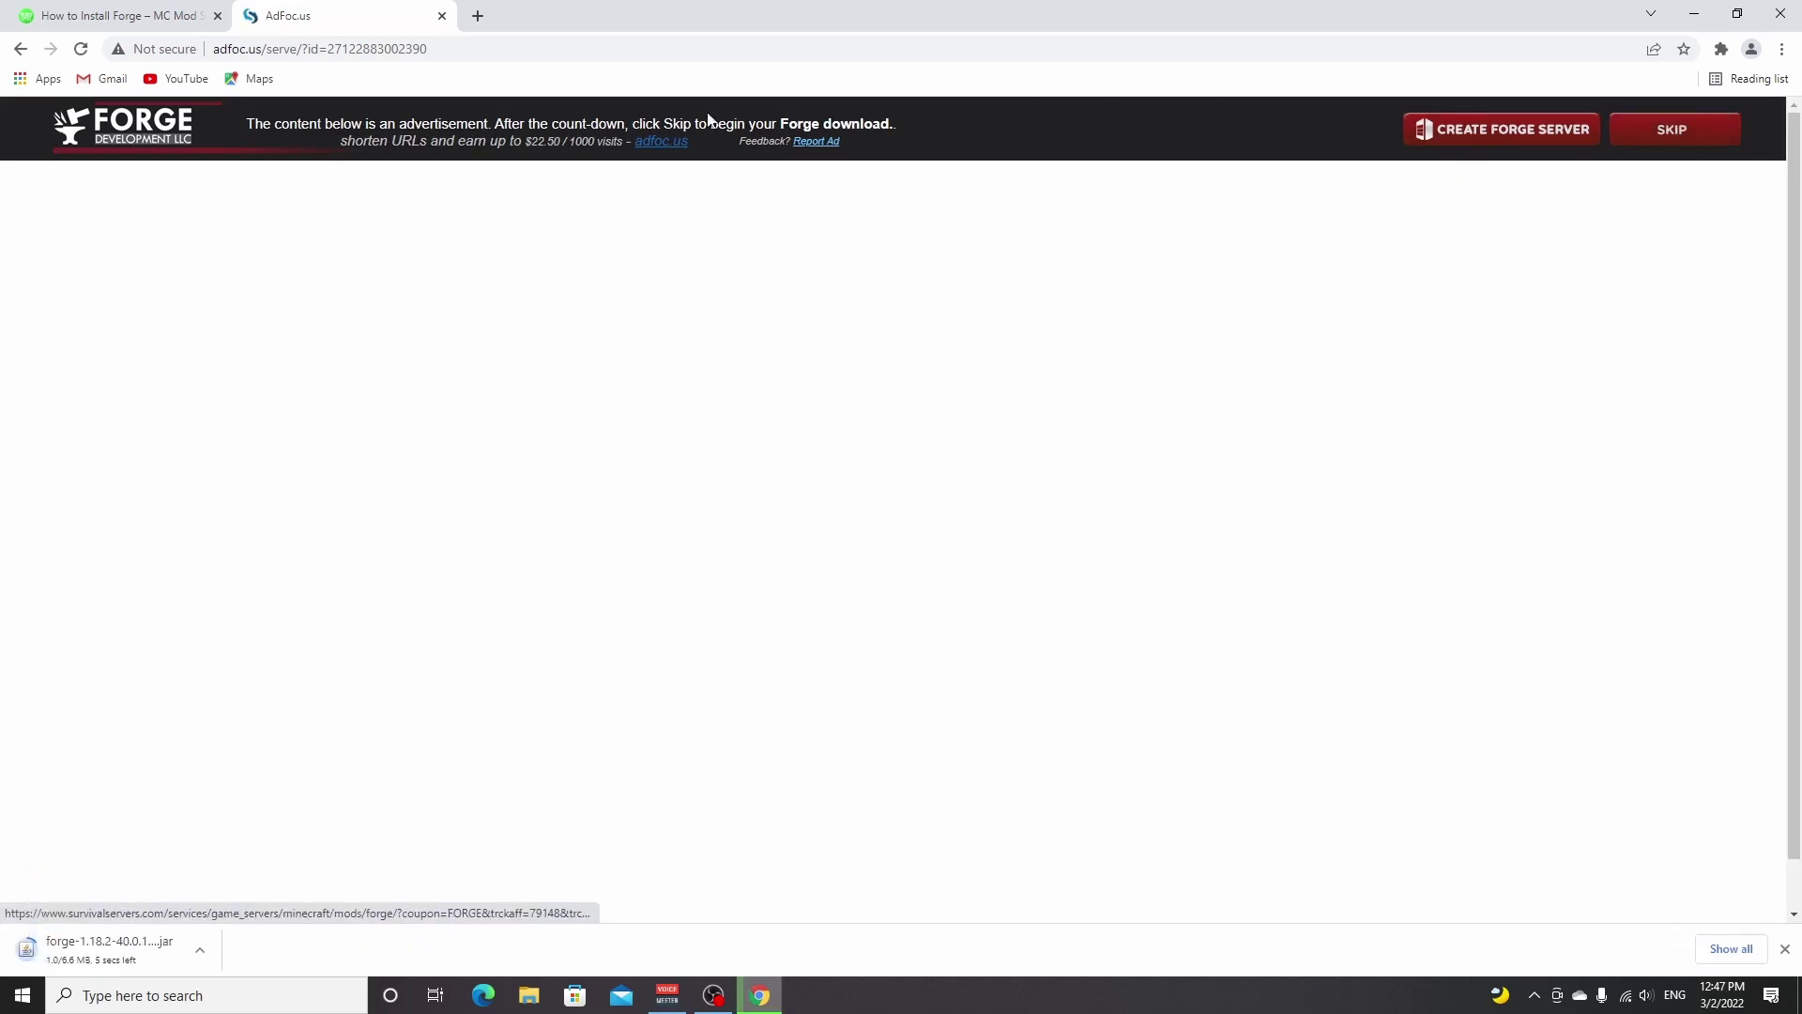
{"action": "left_click", "coordinate": [442, 16]}
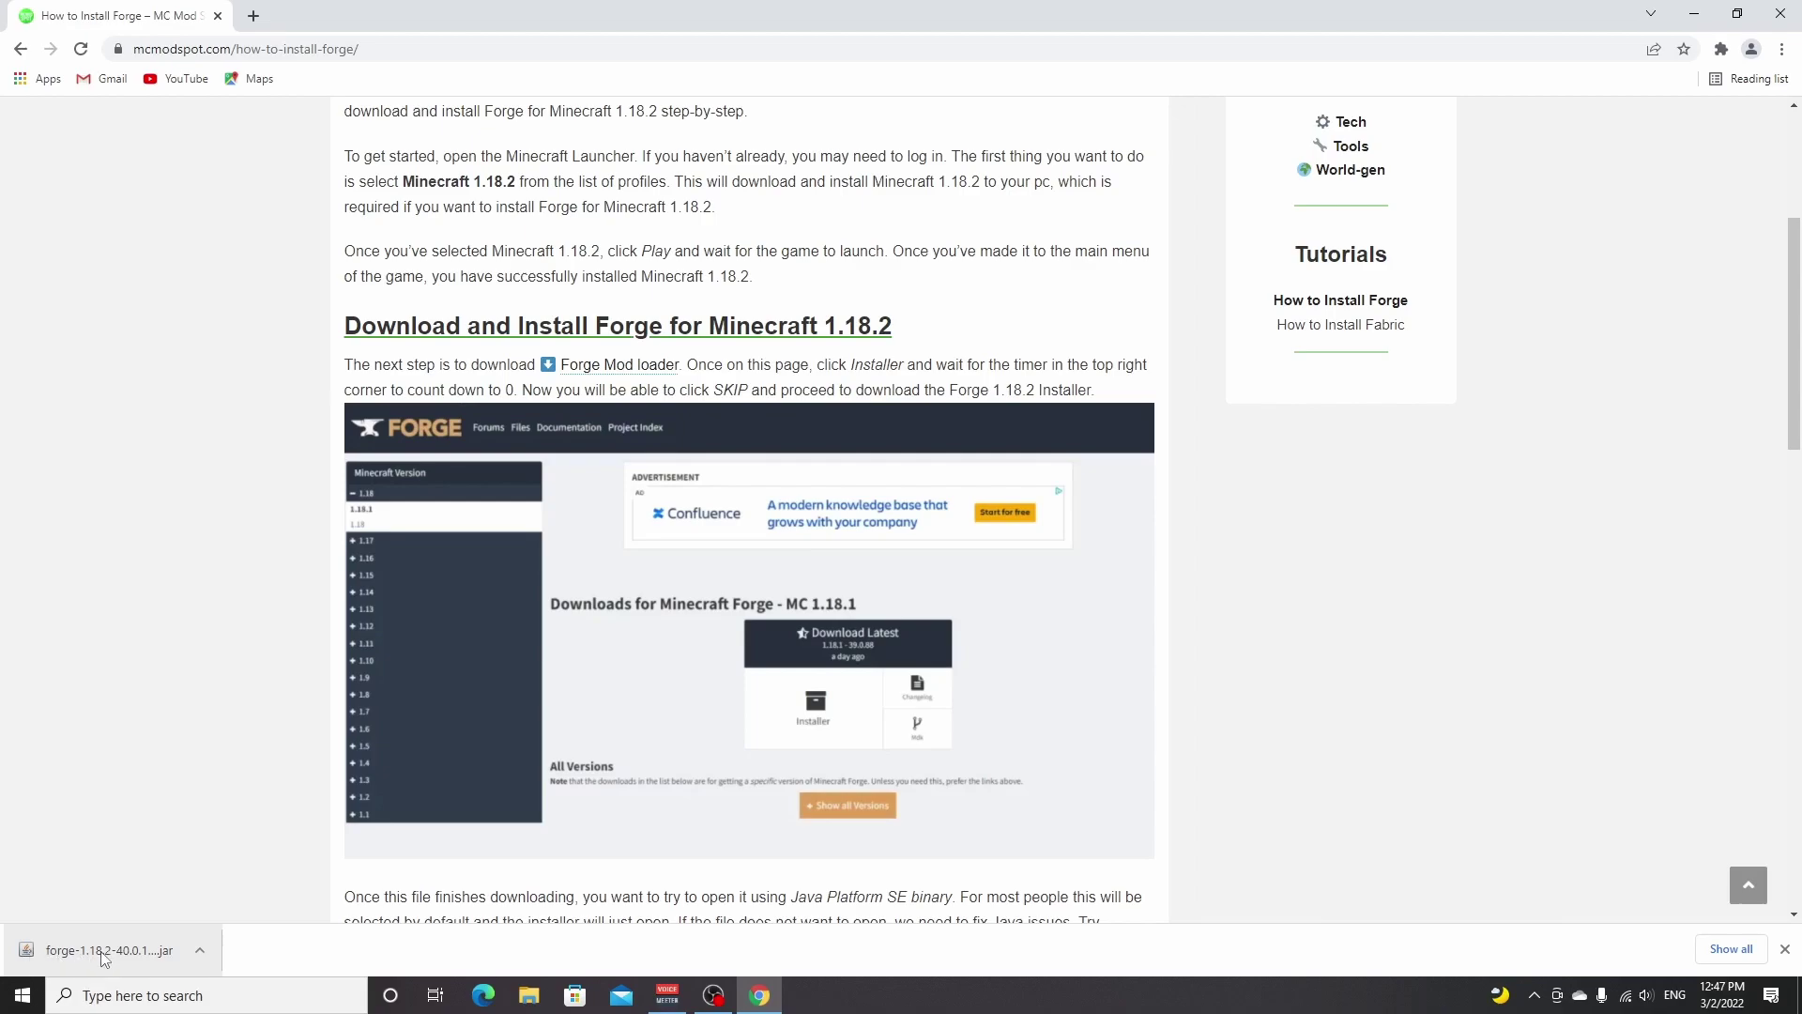
Step: Open forge-1.18.2-40.0.1-installer from its download folder with Java(TM) Platform SE binary and close the installer without installing
{"action": "key", "text": "ctrl+j"}
{"action": "left_click", "coordinate": [730, 302]}
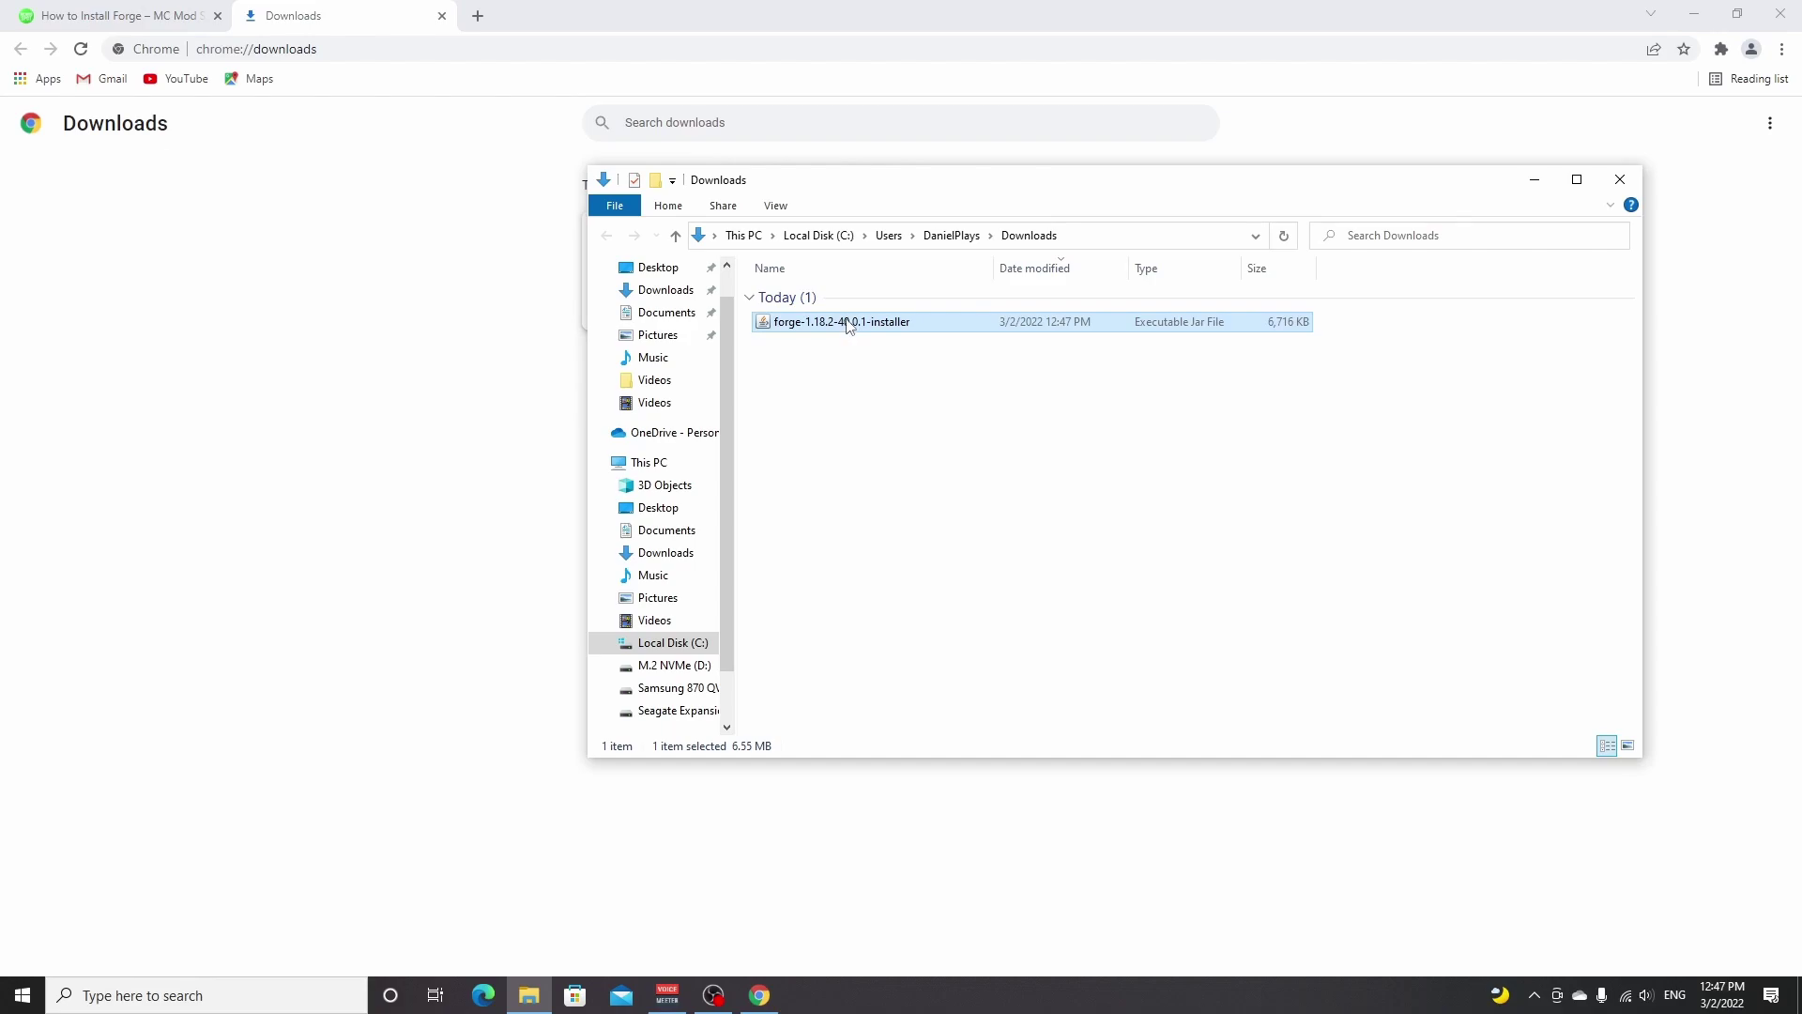
{"action": "right_click", "coordinate": [834, 324]}
{"action": "mouse_move", "coordinate": [976, 462]}
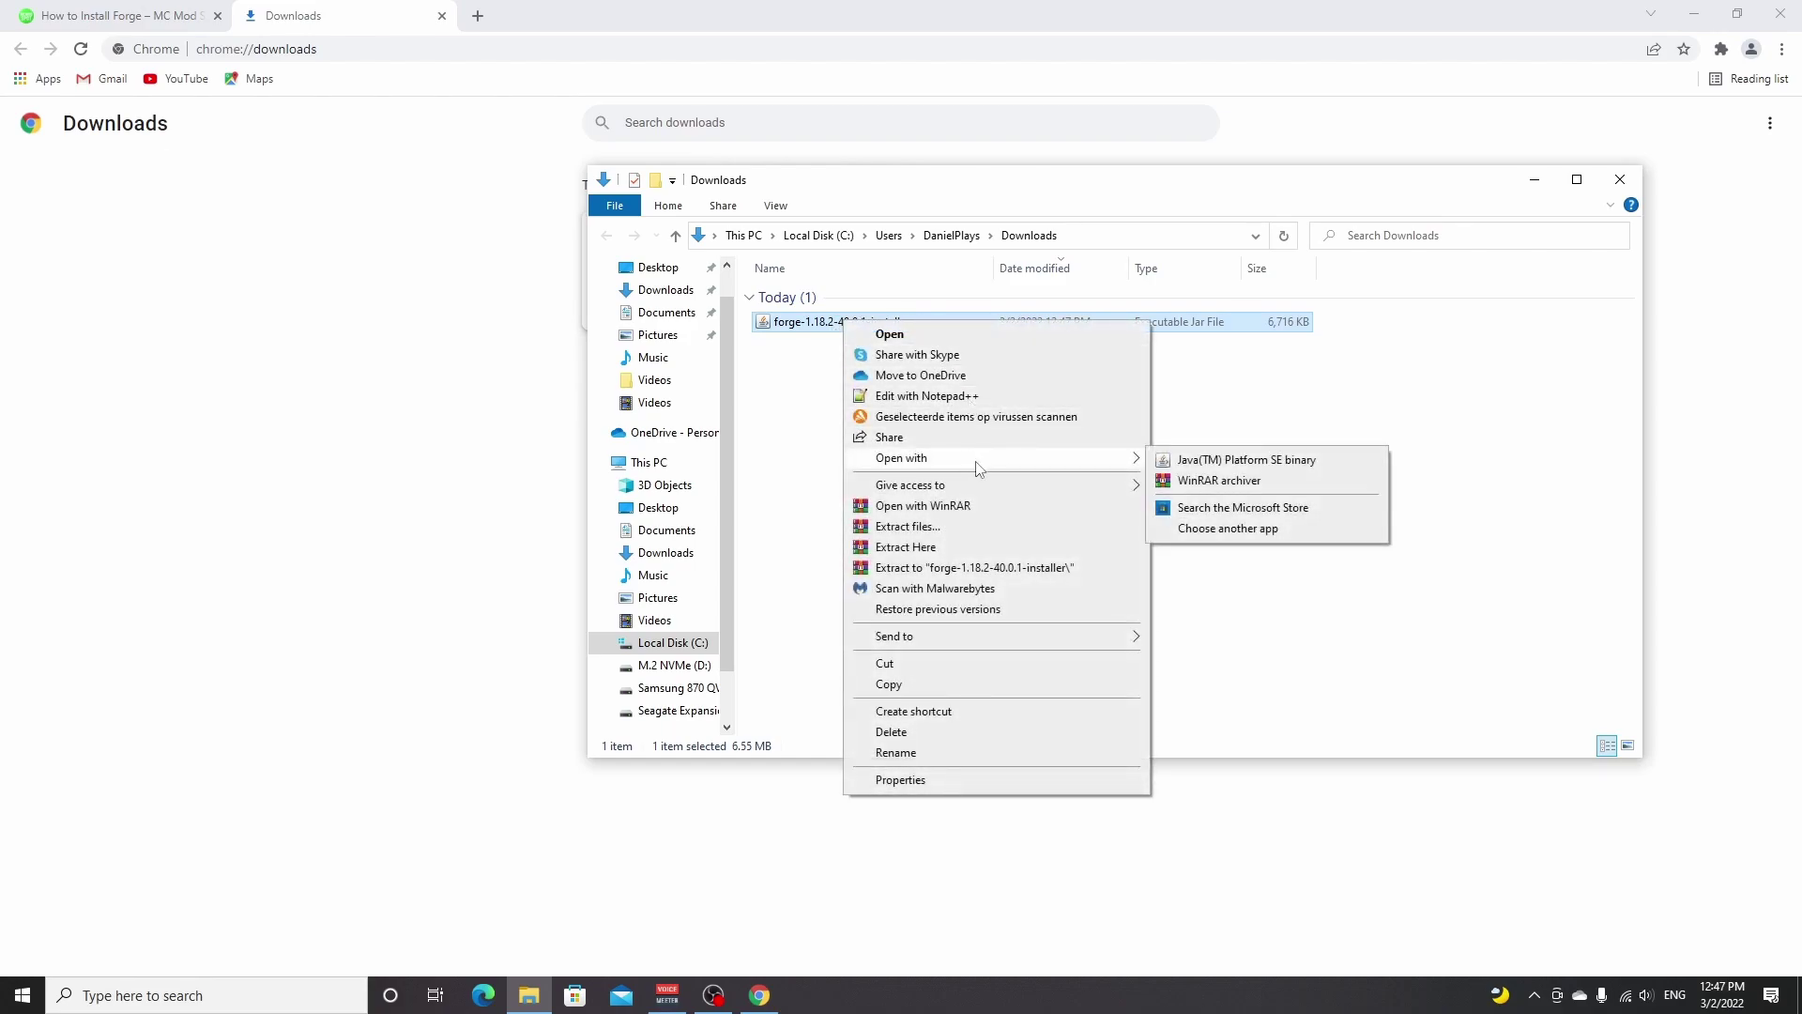
{"action": "left_click", "coordinate": [1296, 462]}
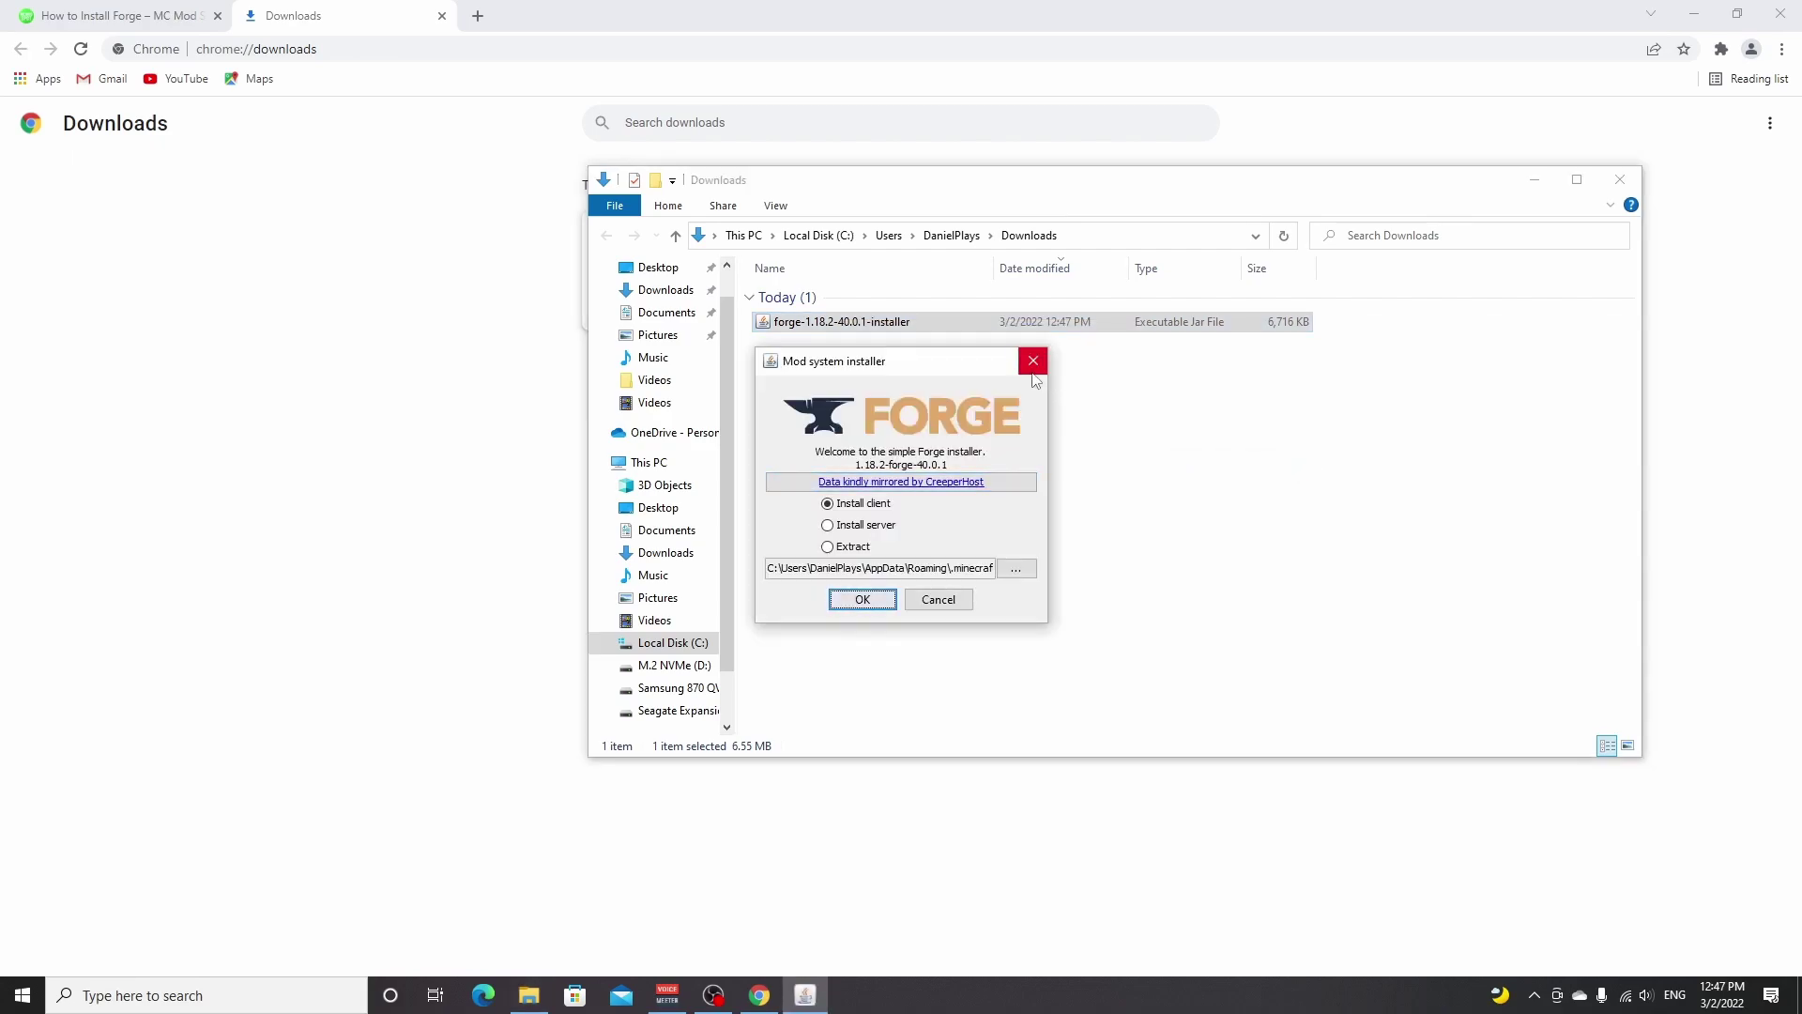
{"action": "left_click", "coordinate": [1033, 362]}
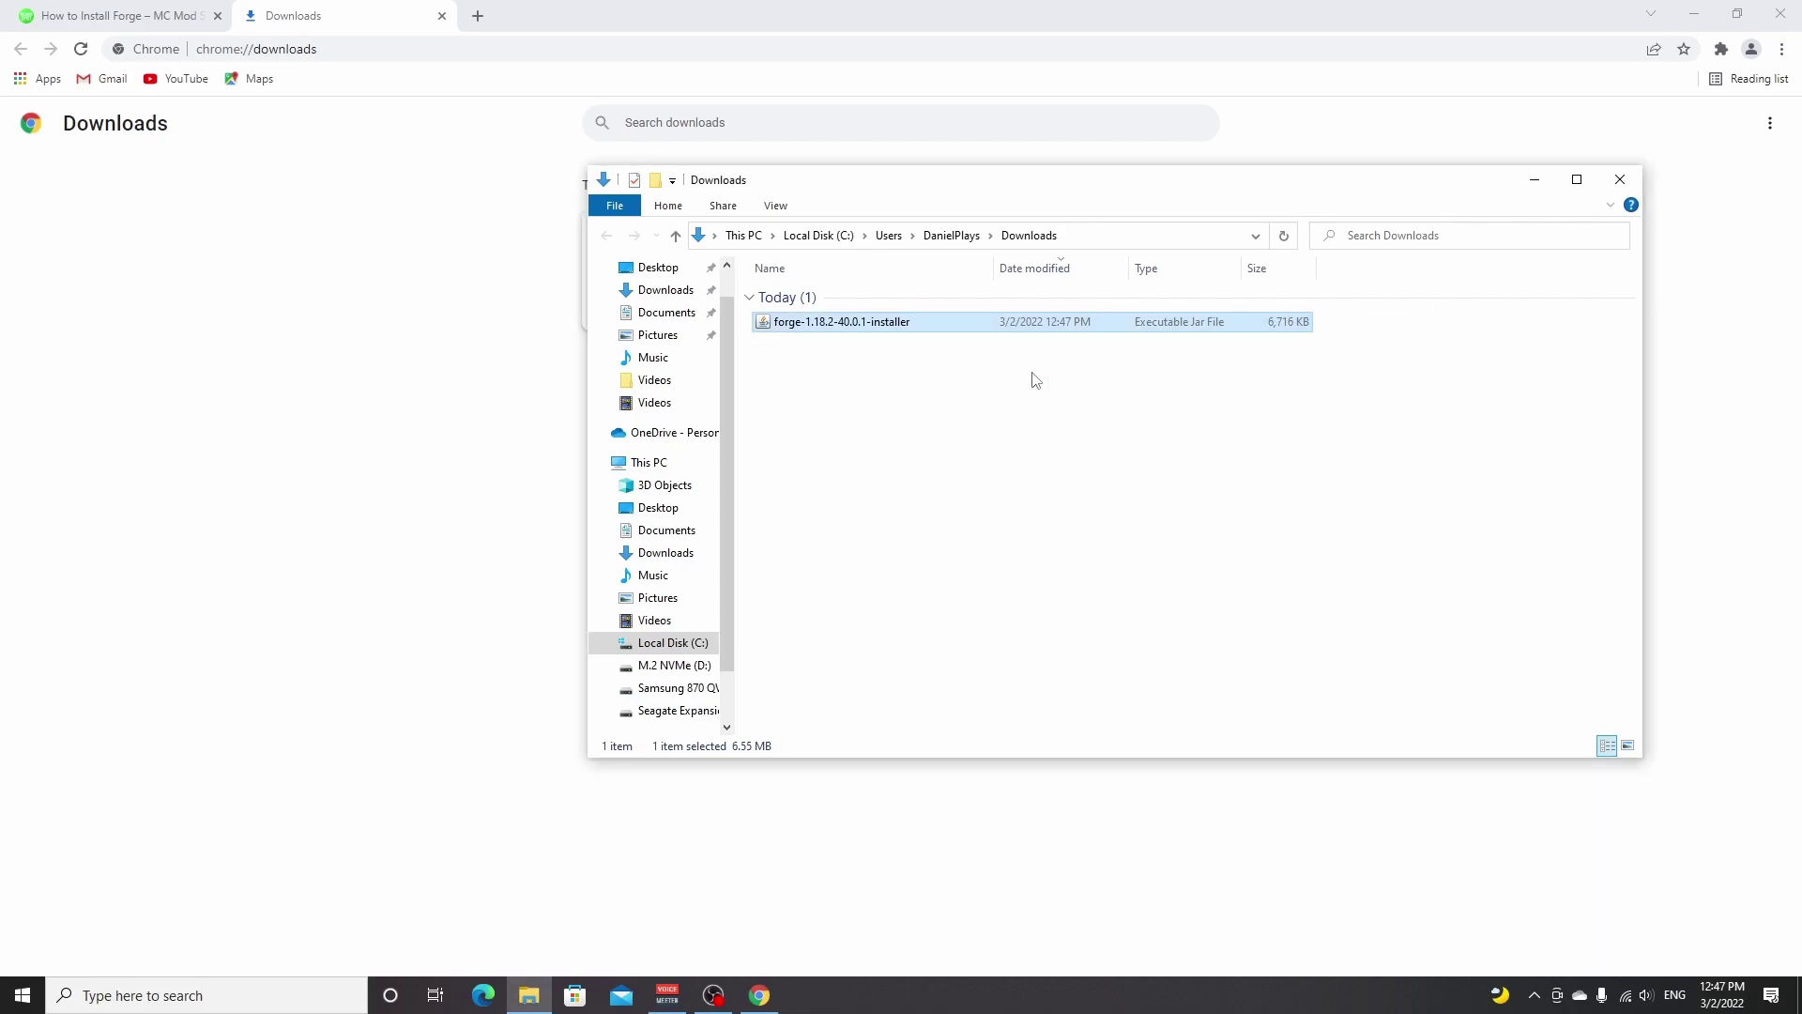
Step: Review the Forge tutorial's section on fixing jar files with Jarfix 3.0.0 and Java
{"action": "left_click", "coordinate": [118, 15]}
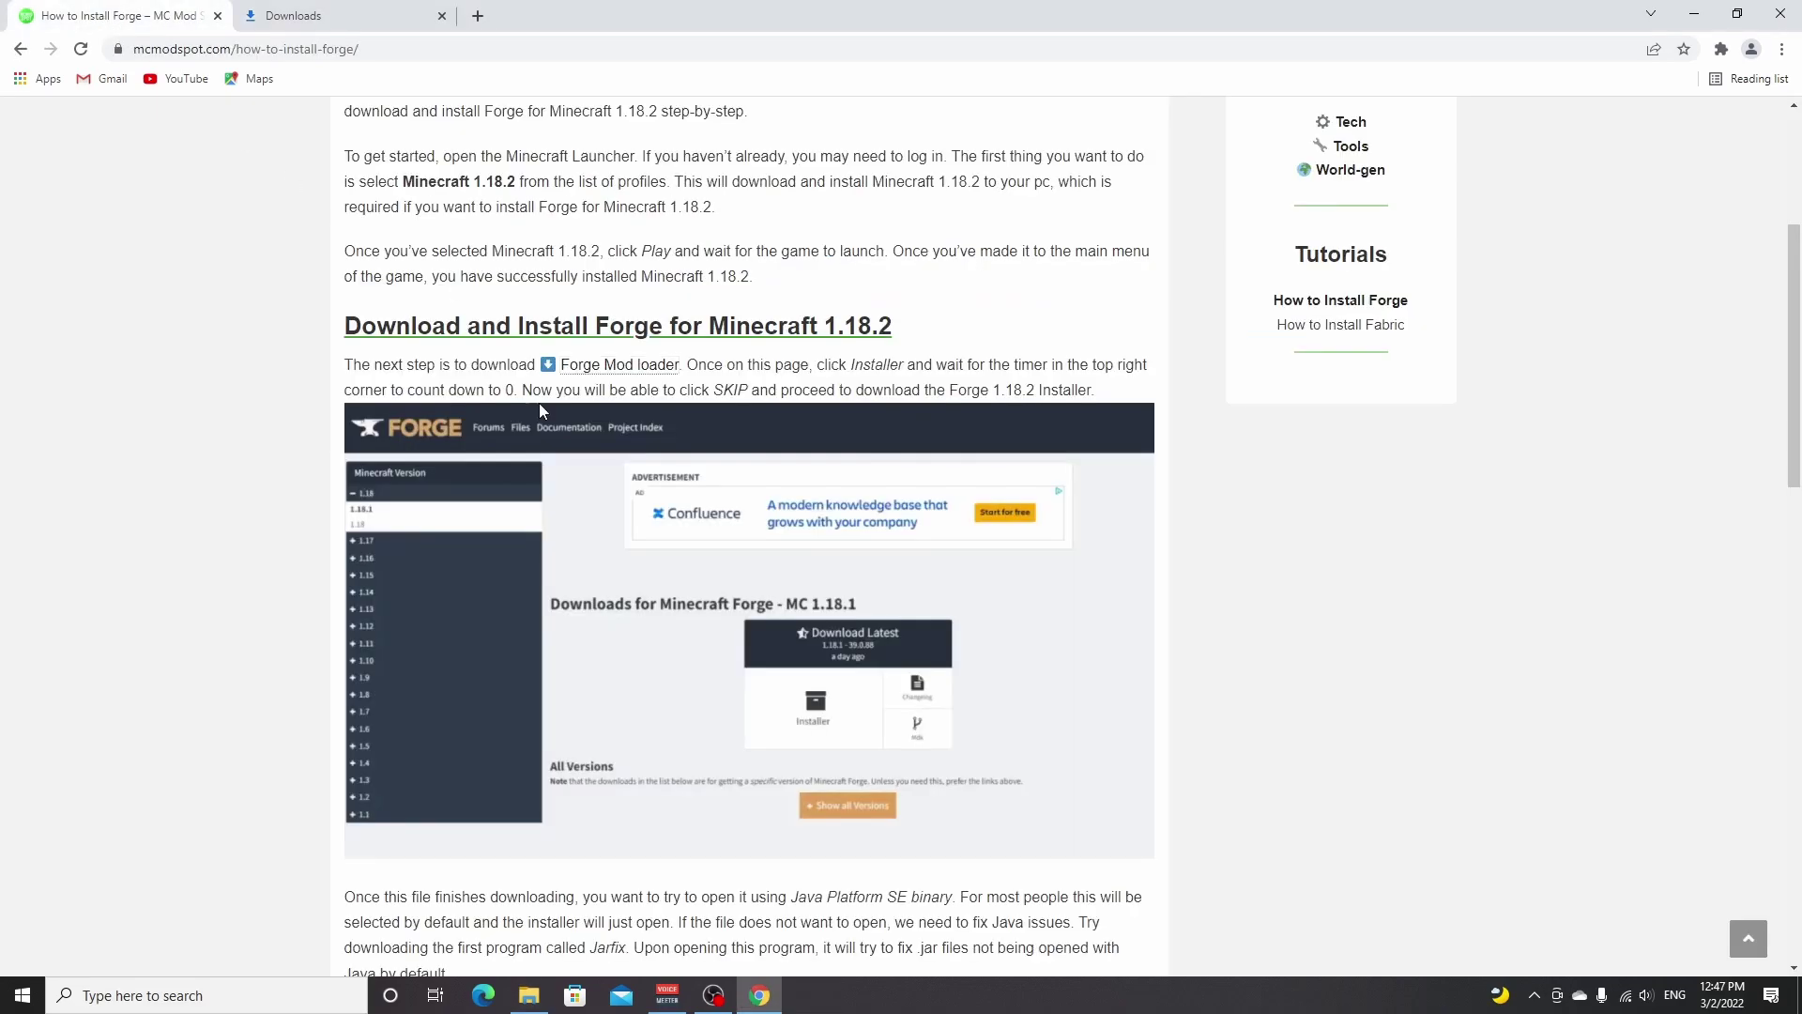
{"action": "scroll", "coordinate": [526, 413], "scroll_direction": "down", "scroll_amount": 3}
{"action": "scroll", "coordinate": [506, 430], "scroll_direction": "down", "scroll_amount": 3}
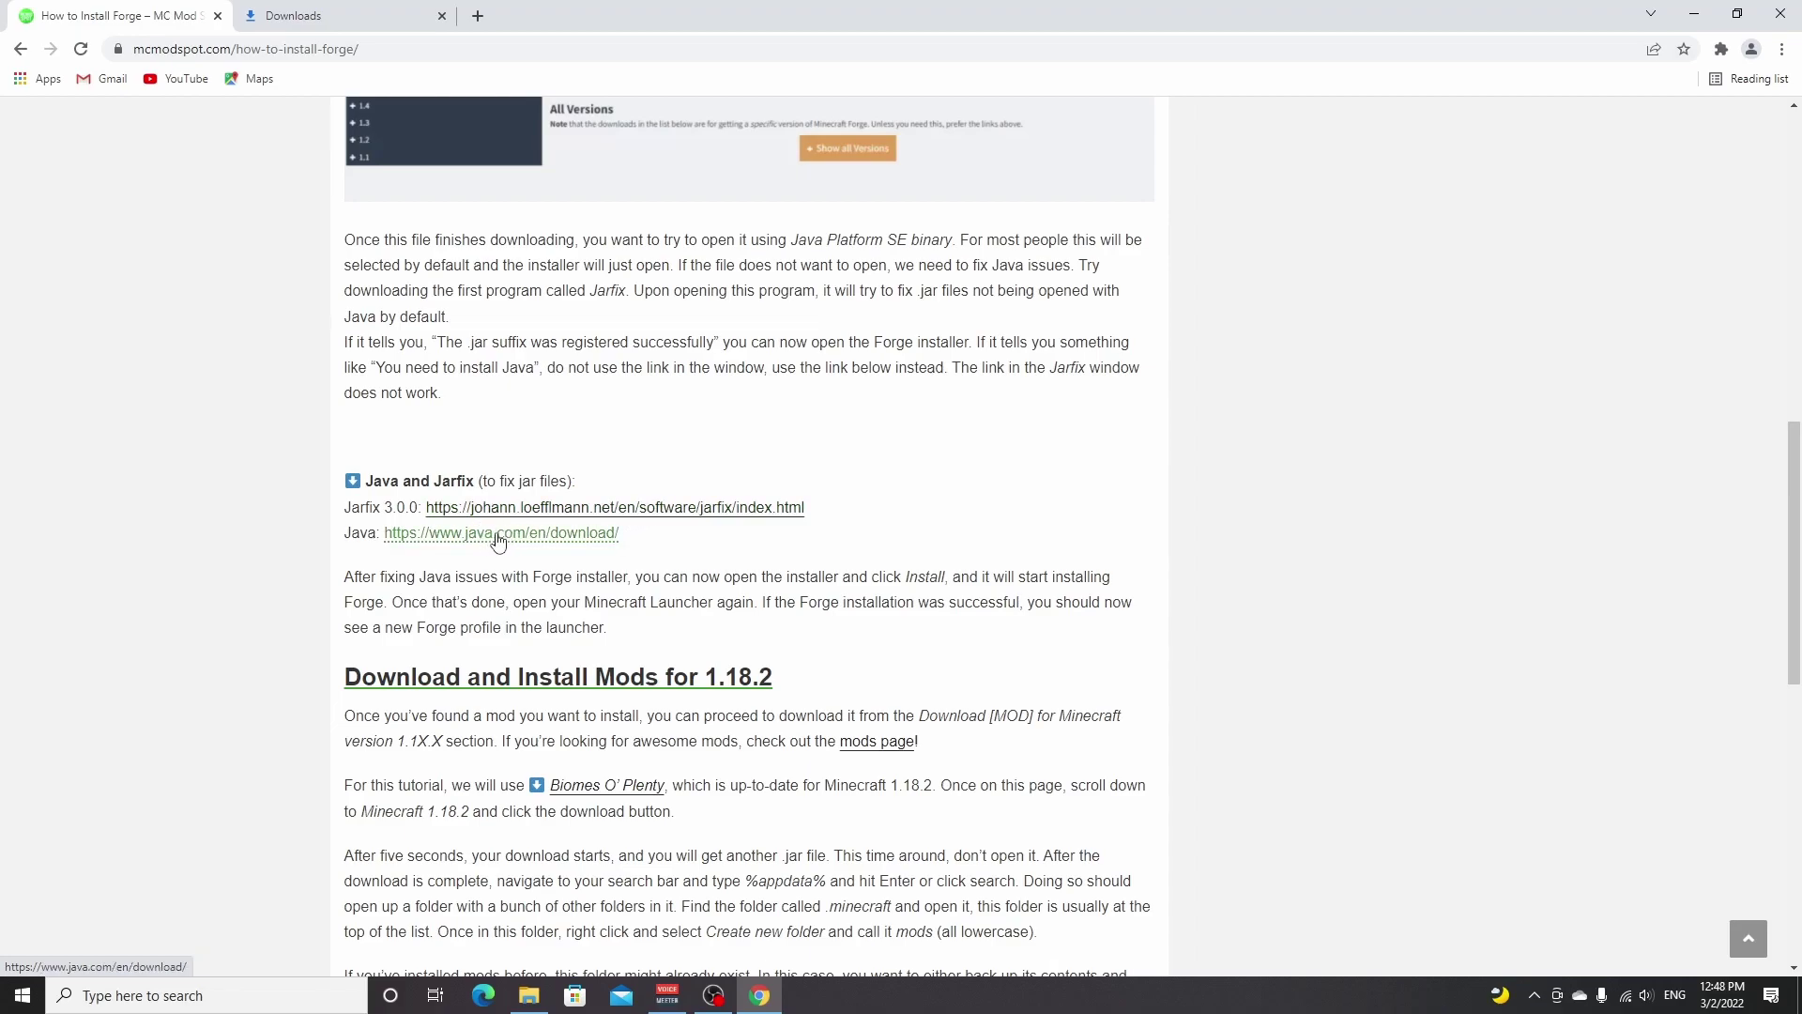
Step: Run forge-1.18.2-40.0.1-installer with Java(TM) Platform SE binary, install the Forge client in the default folder, and close the download folder
{"action": "key", "text": "ctrl+Tab"}
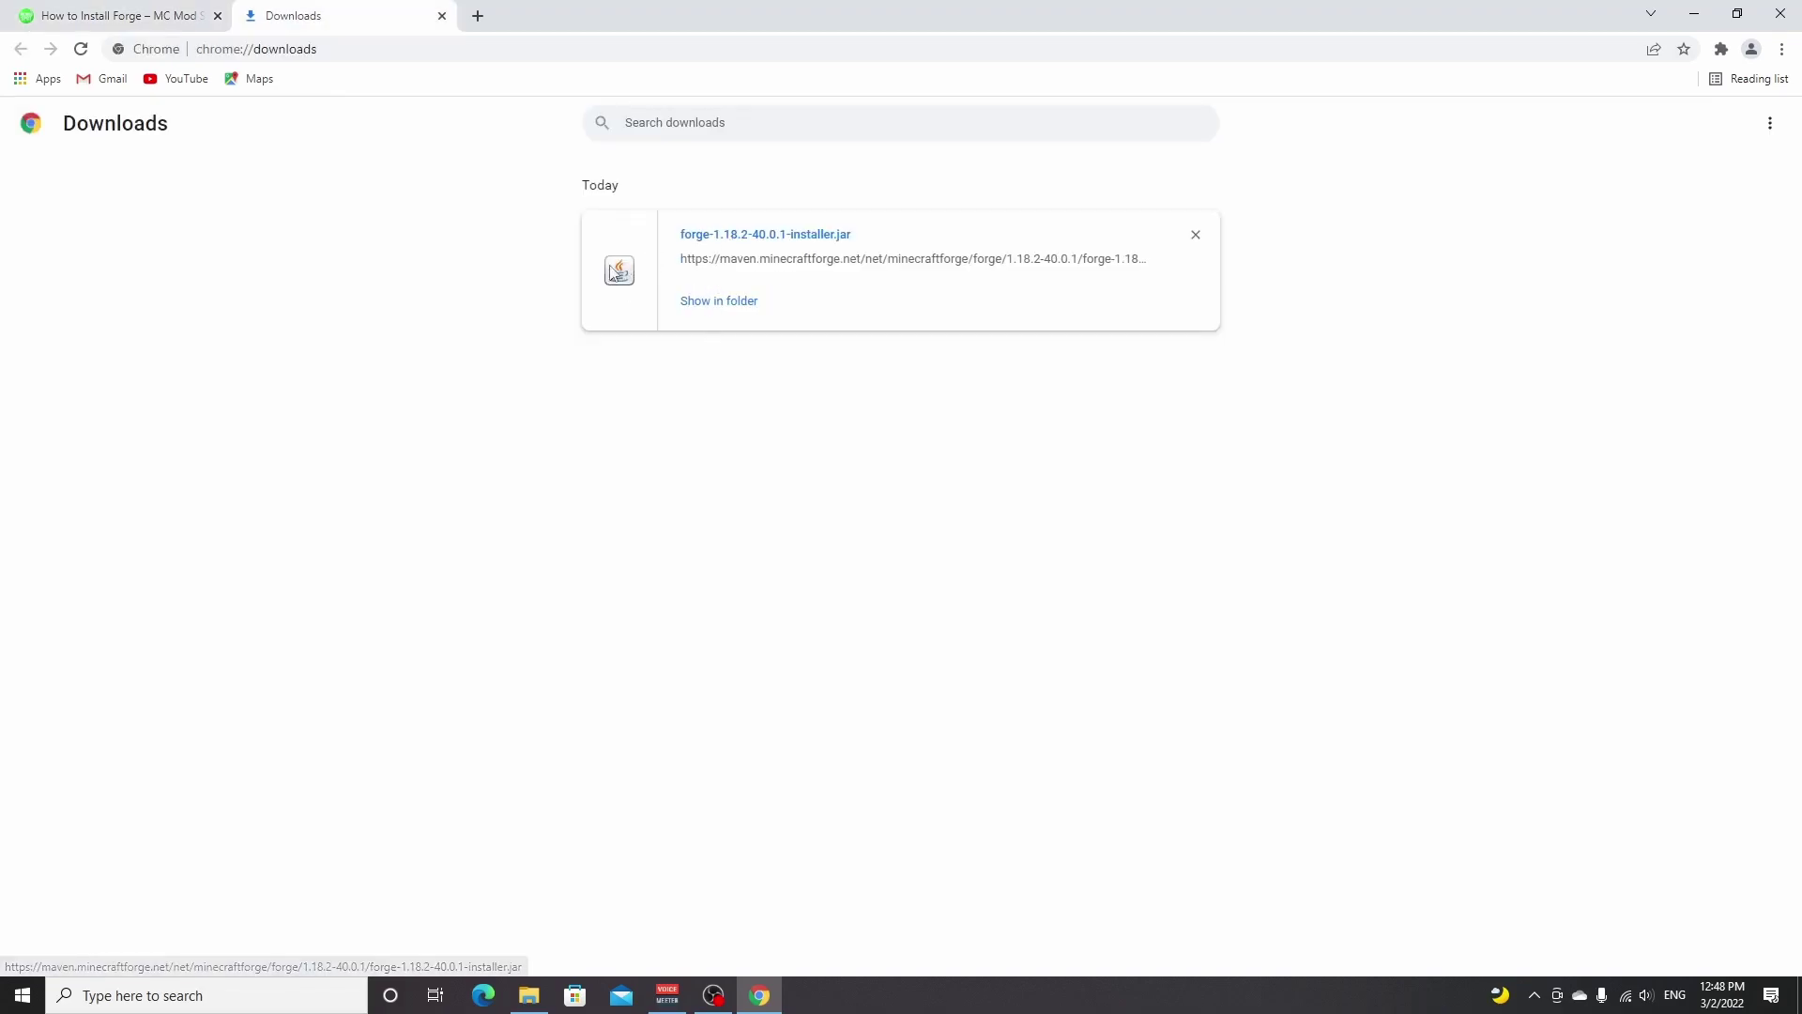
{"action": "left_click", "coordinate": [718, 300]}
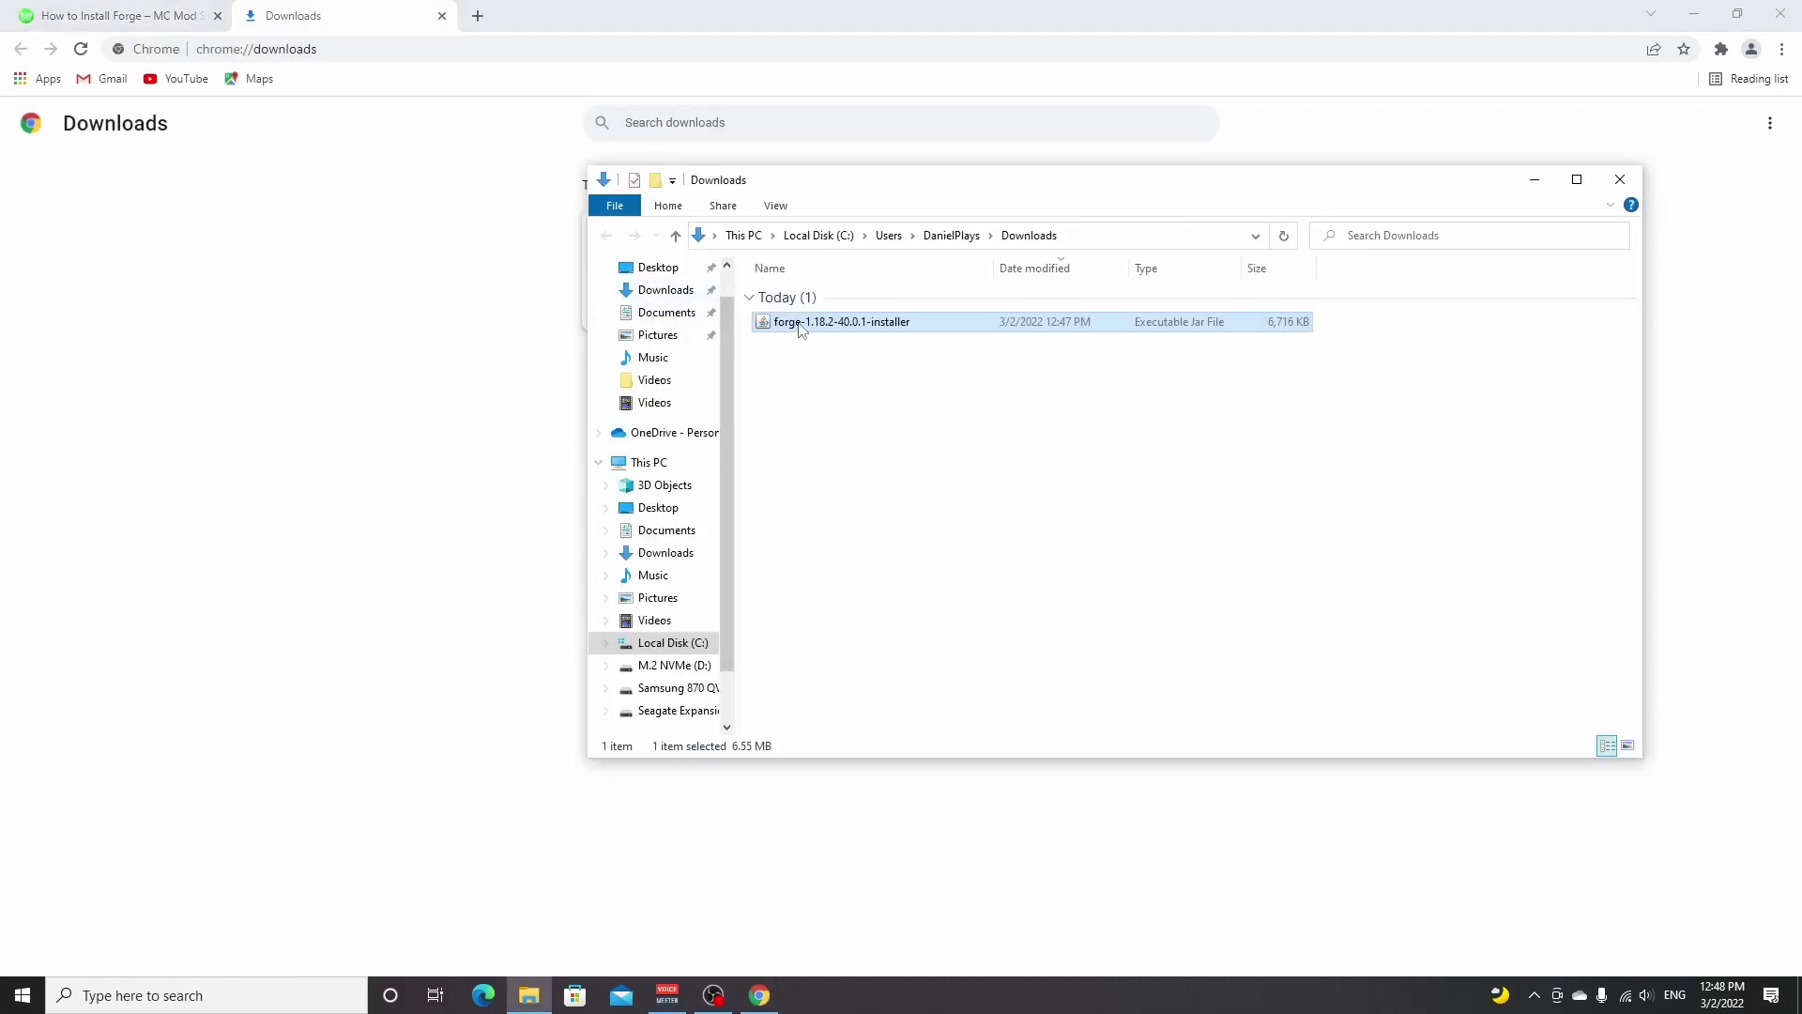
{"action": "right_click", "coordinate": [798, 323]}
{"action": "mouse_move", "coordinate": [873, 465]}
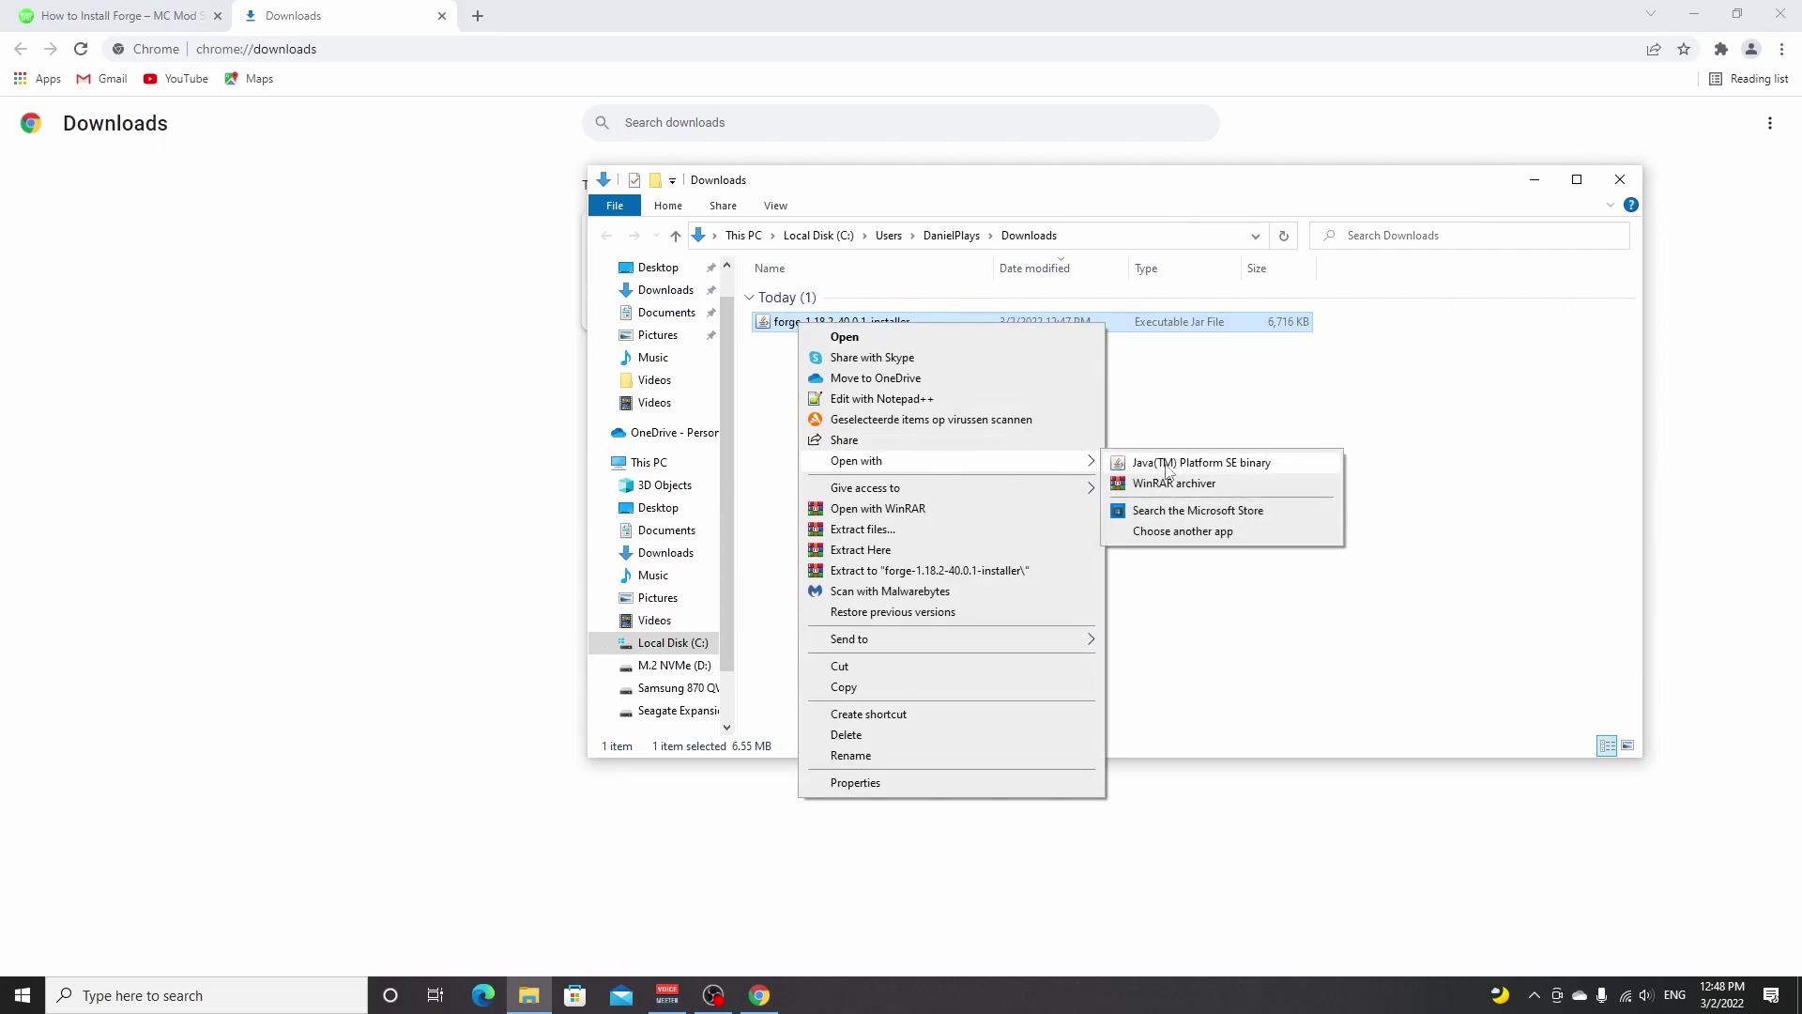
{"action": "left_click", "coordinate": [1168, 399]}
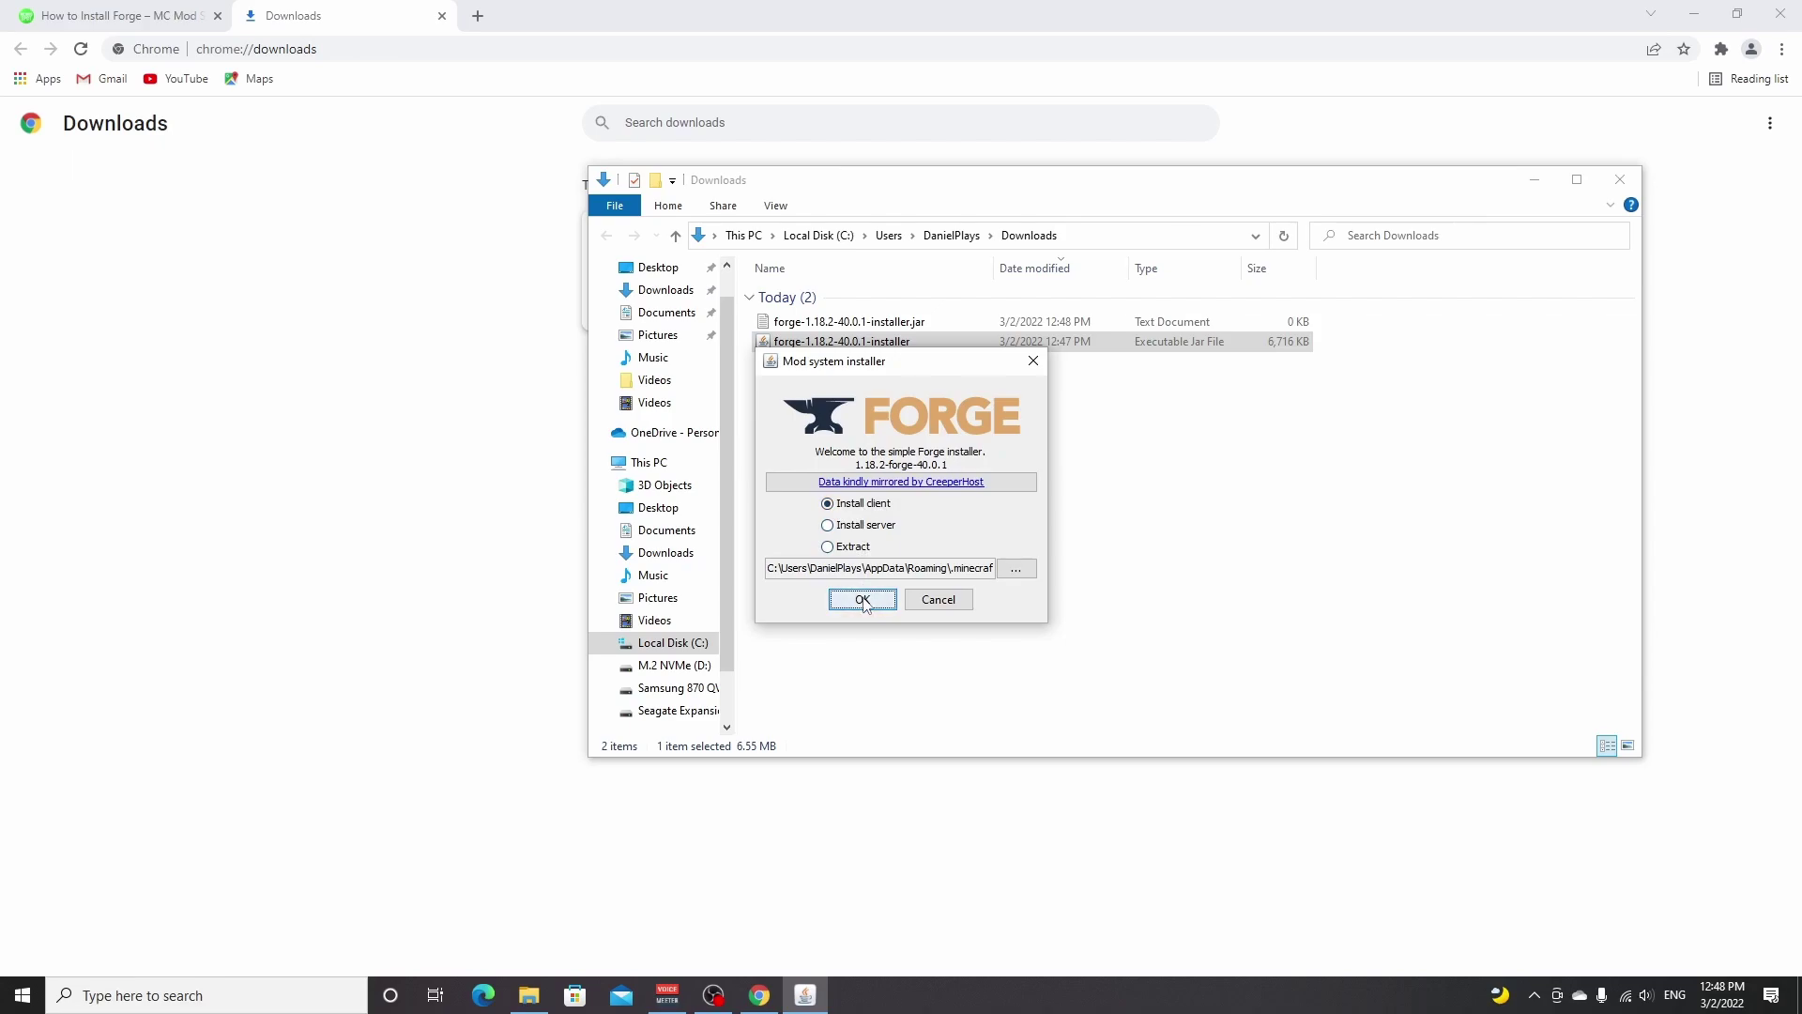
{"action": "left_click", "coordinate": [863, 601]}
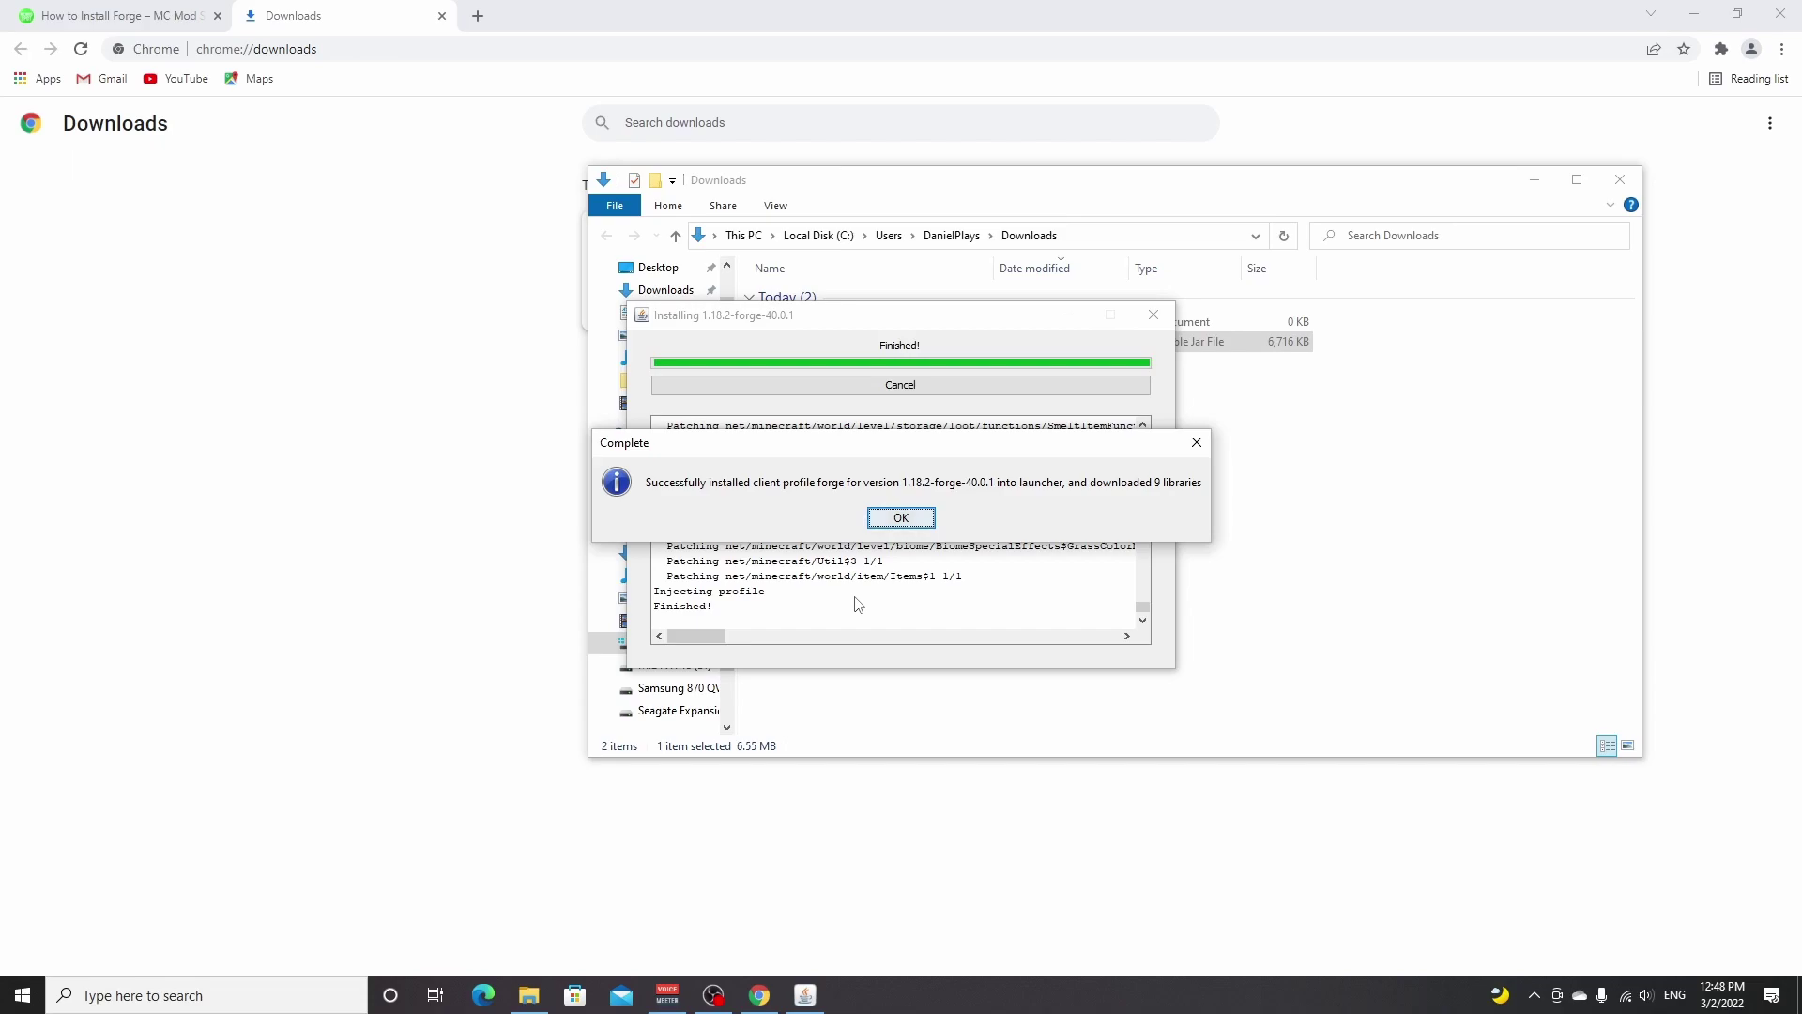
{"action": "left_click", "coordinate": [898, 522]}
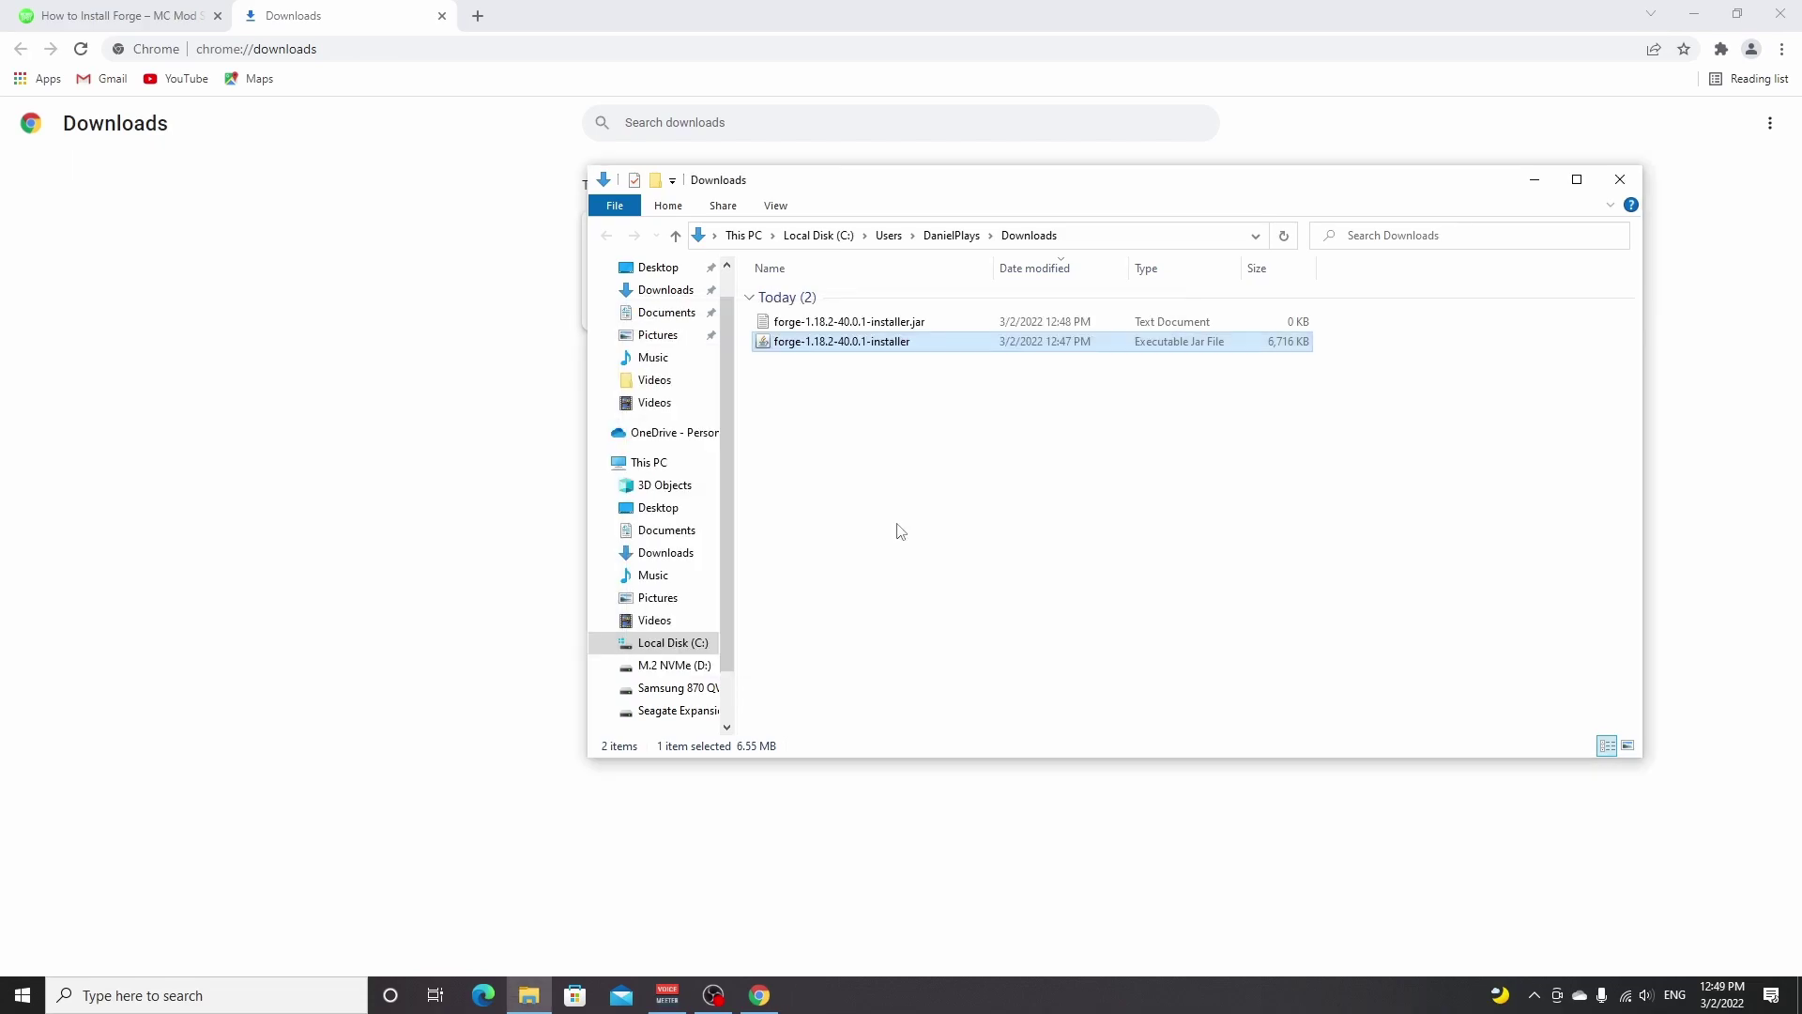
{"action": "left_click", "coordinate": [1620, 180]}
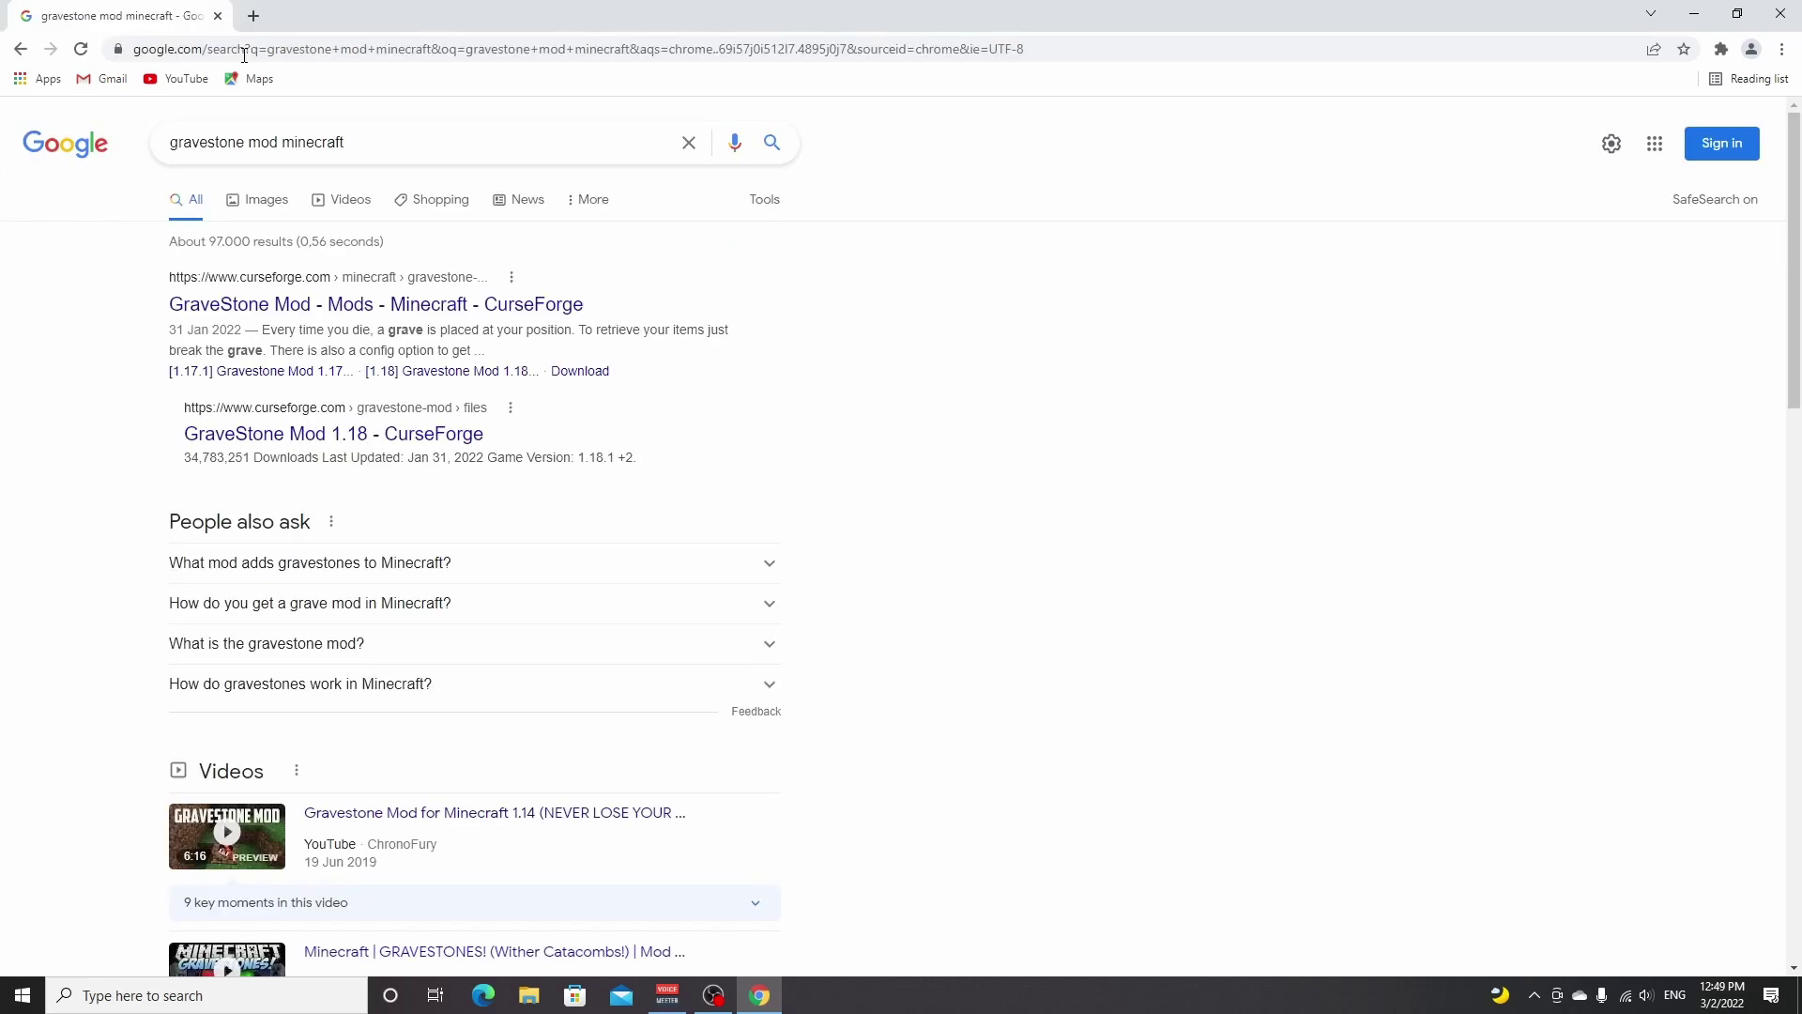
Step: Open the GraveStone Mod page on CurseForge from the search results and look through its description
{"action": "left_click", "coordinate": [265, 310]}
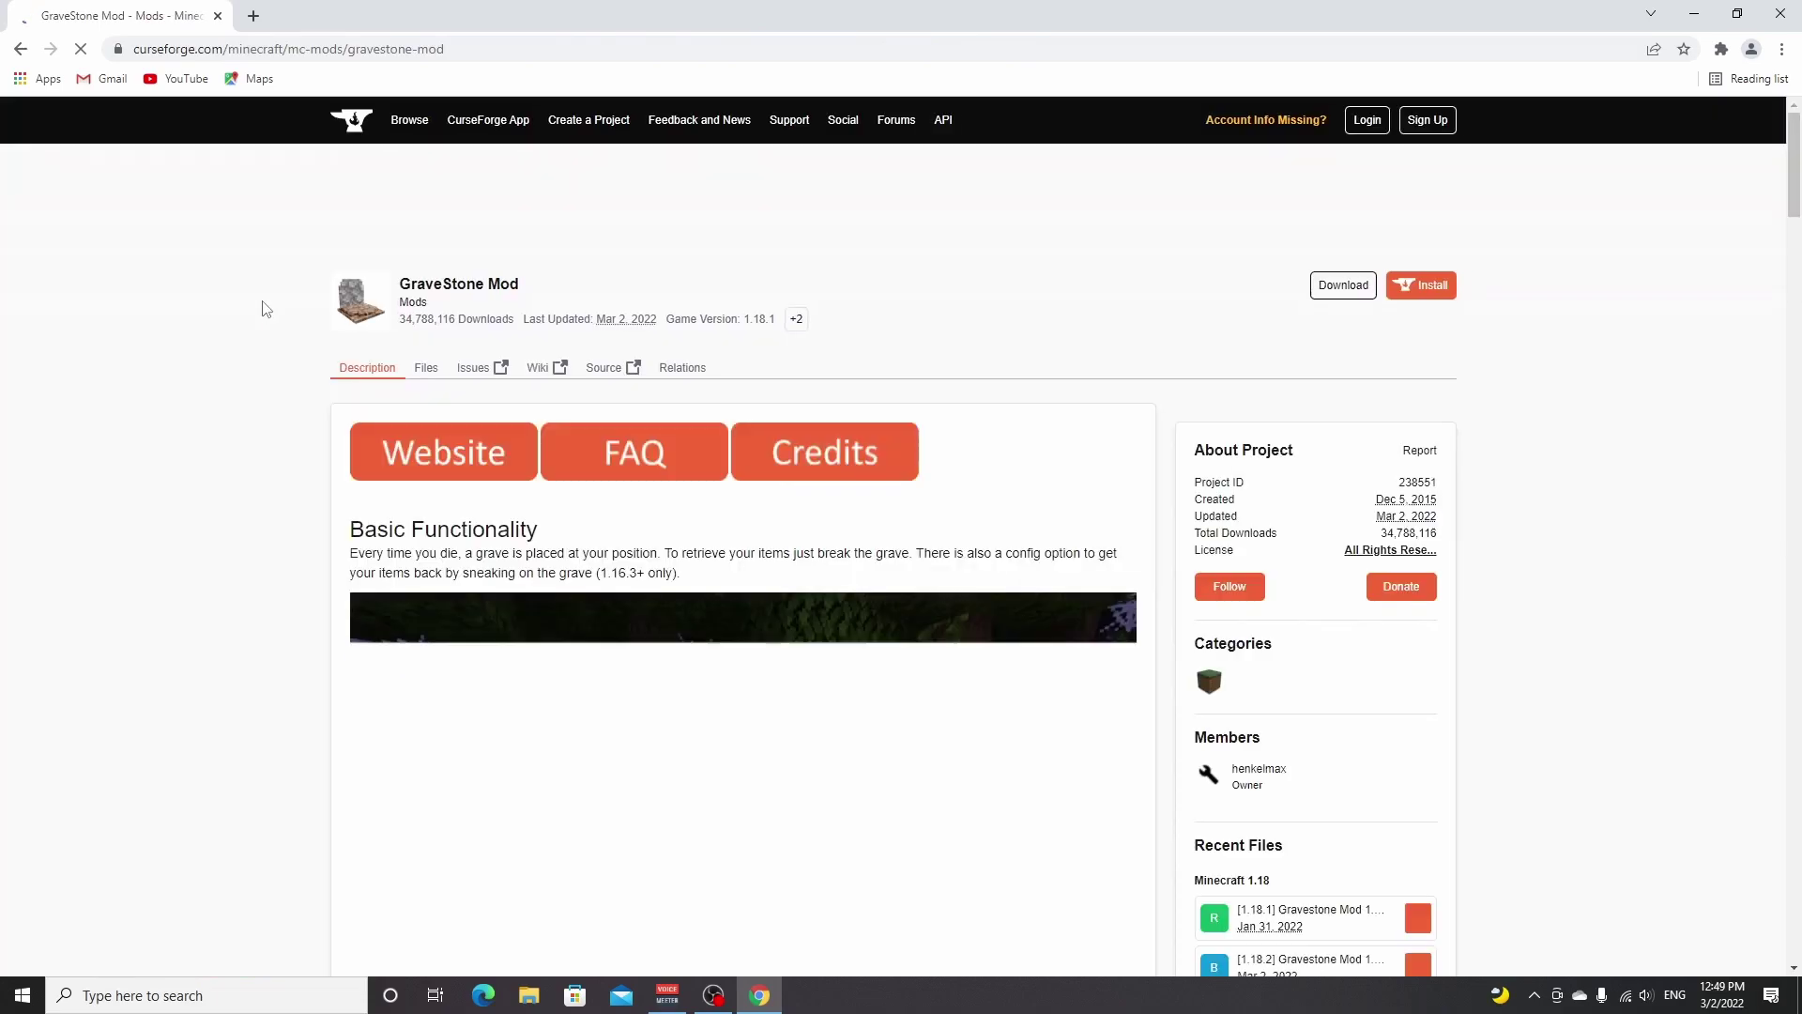
{"action": "scroll", "coordinate": [260, 319], "scroll_direction": "down", "scroll_amount": 6}
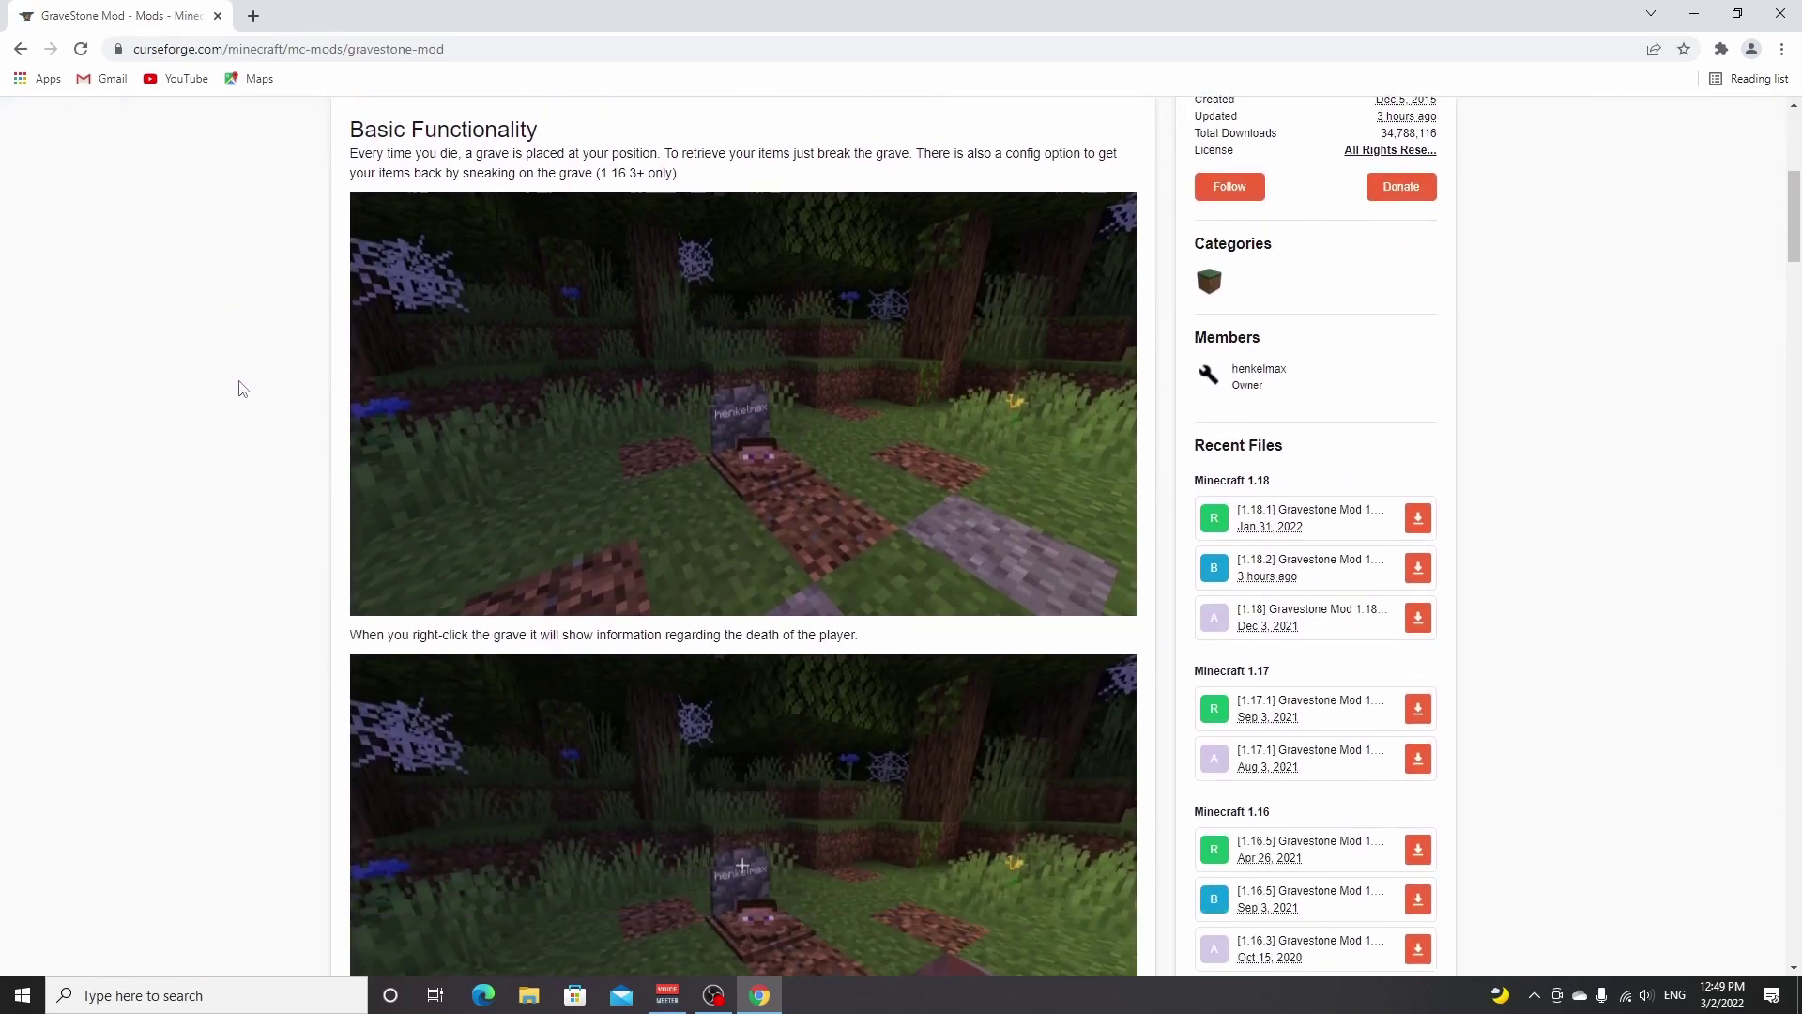
Step: Download the [1.18.2] Gravestone Mod file from the project's recent files and put the jar on the desktop
{"action": "scroll", "coordinate": [230, 414], "scroll_direction": "down", "scroll_amount": 1}
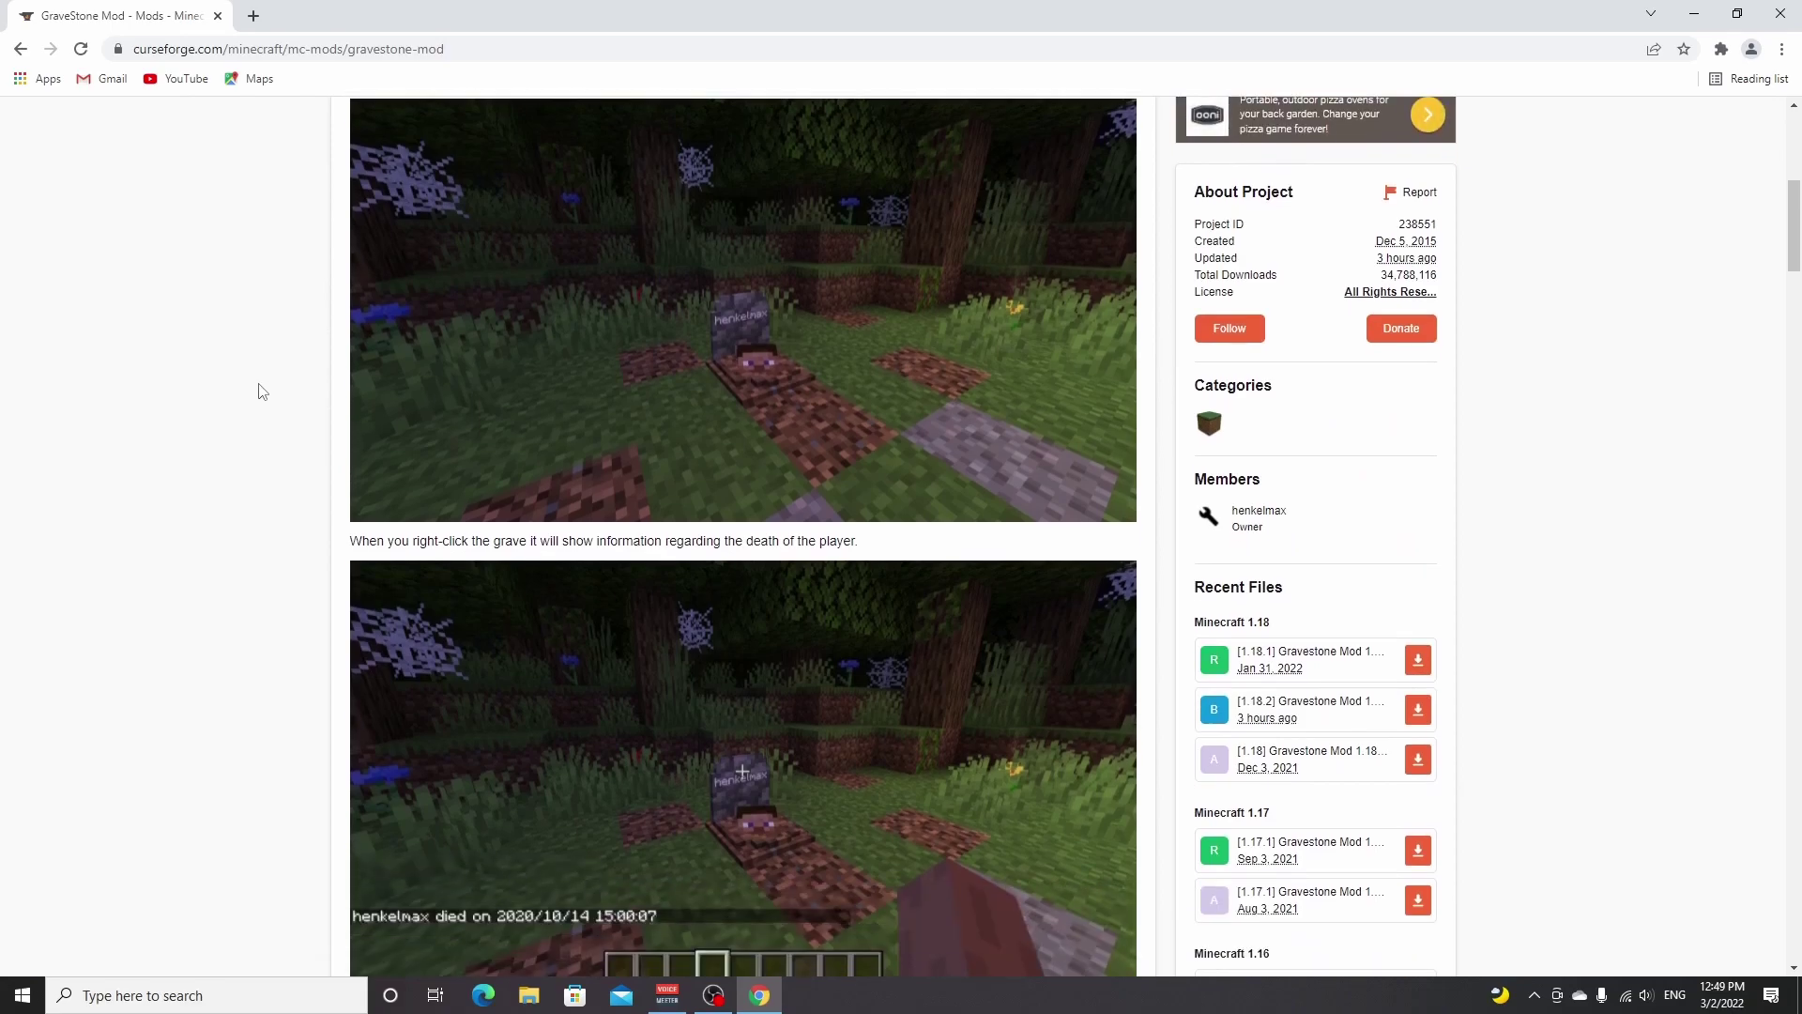
{"action": "scroll", "coordinate": [258, 395], "scroll_direction": "up", "scroll_amount": 6}
{"action": "scroll", "coordinate": [253, 399], "scroll_direction": "down", "scroll_amount": 1}
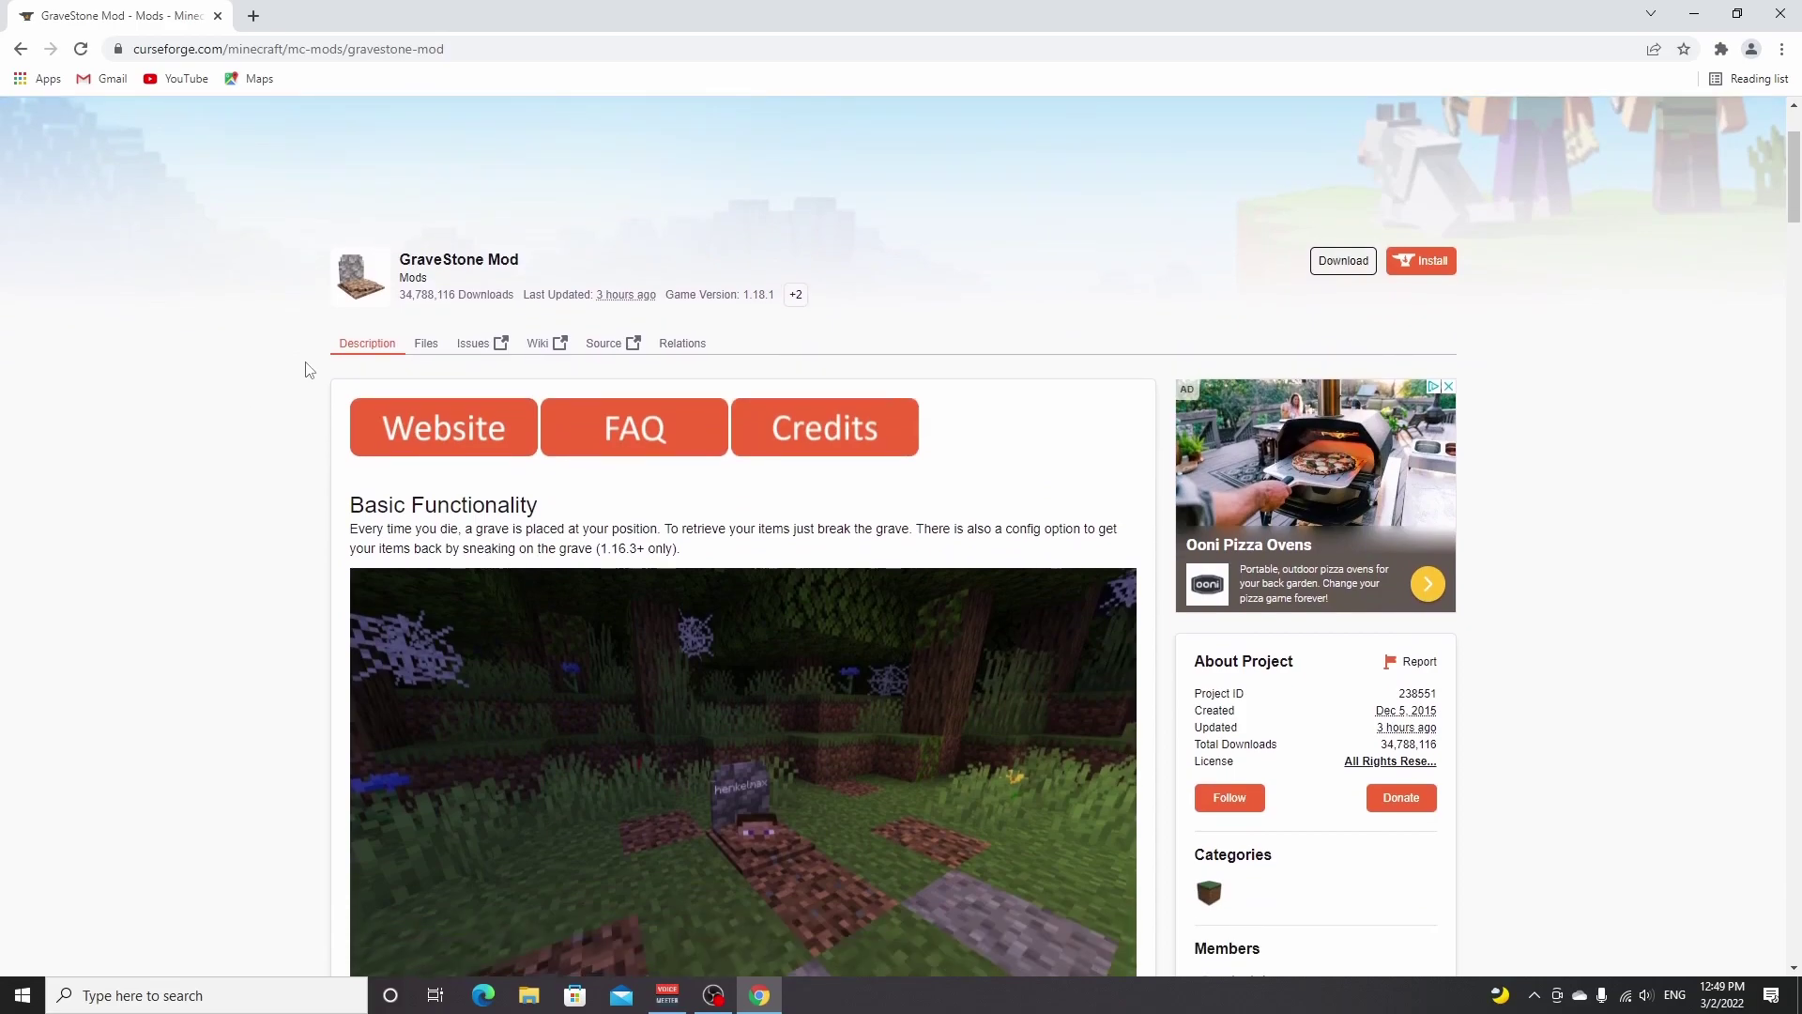
{"action": "scroll", "coordinate": [1130, 457], "scroll_direction": "down", "scroll_amount": 4}
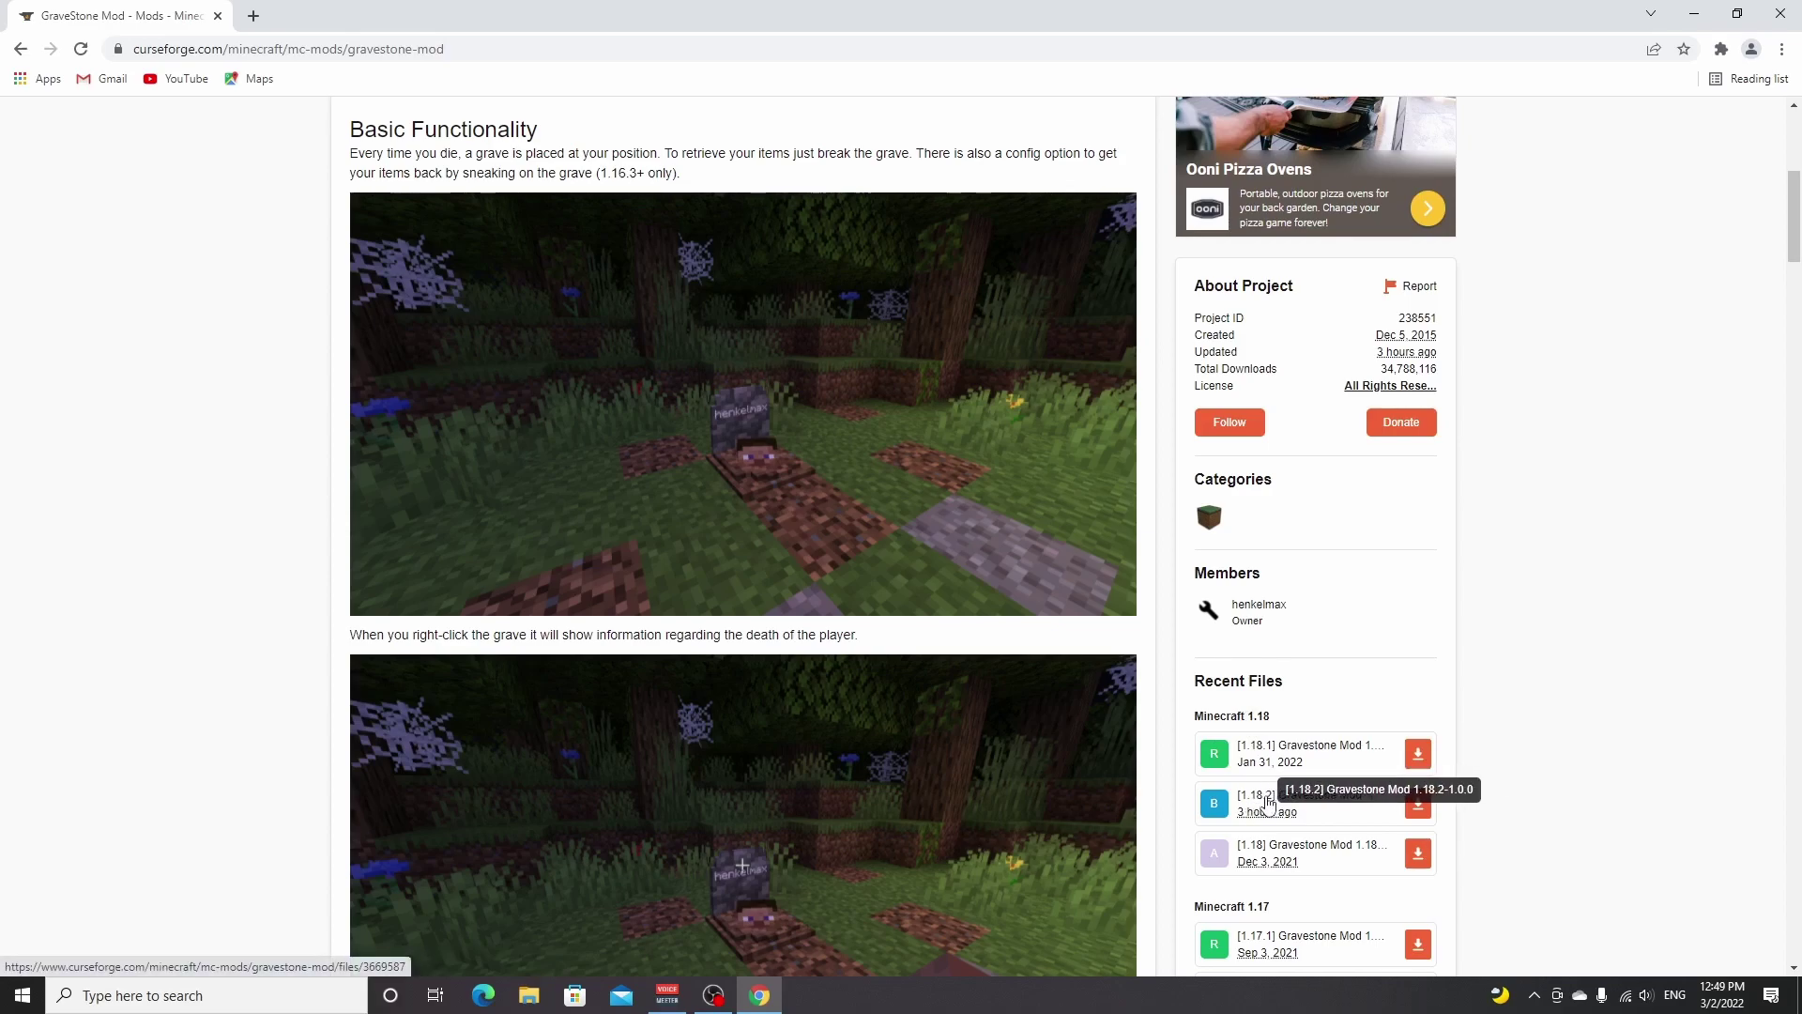
{"action": "left_click", "coordinate": [1419, 805]}
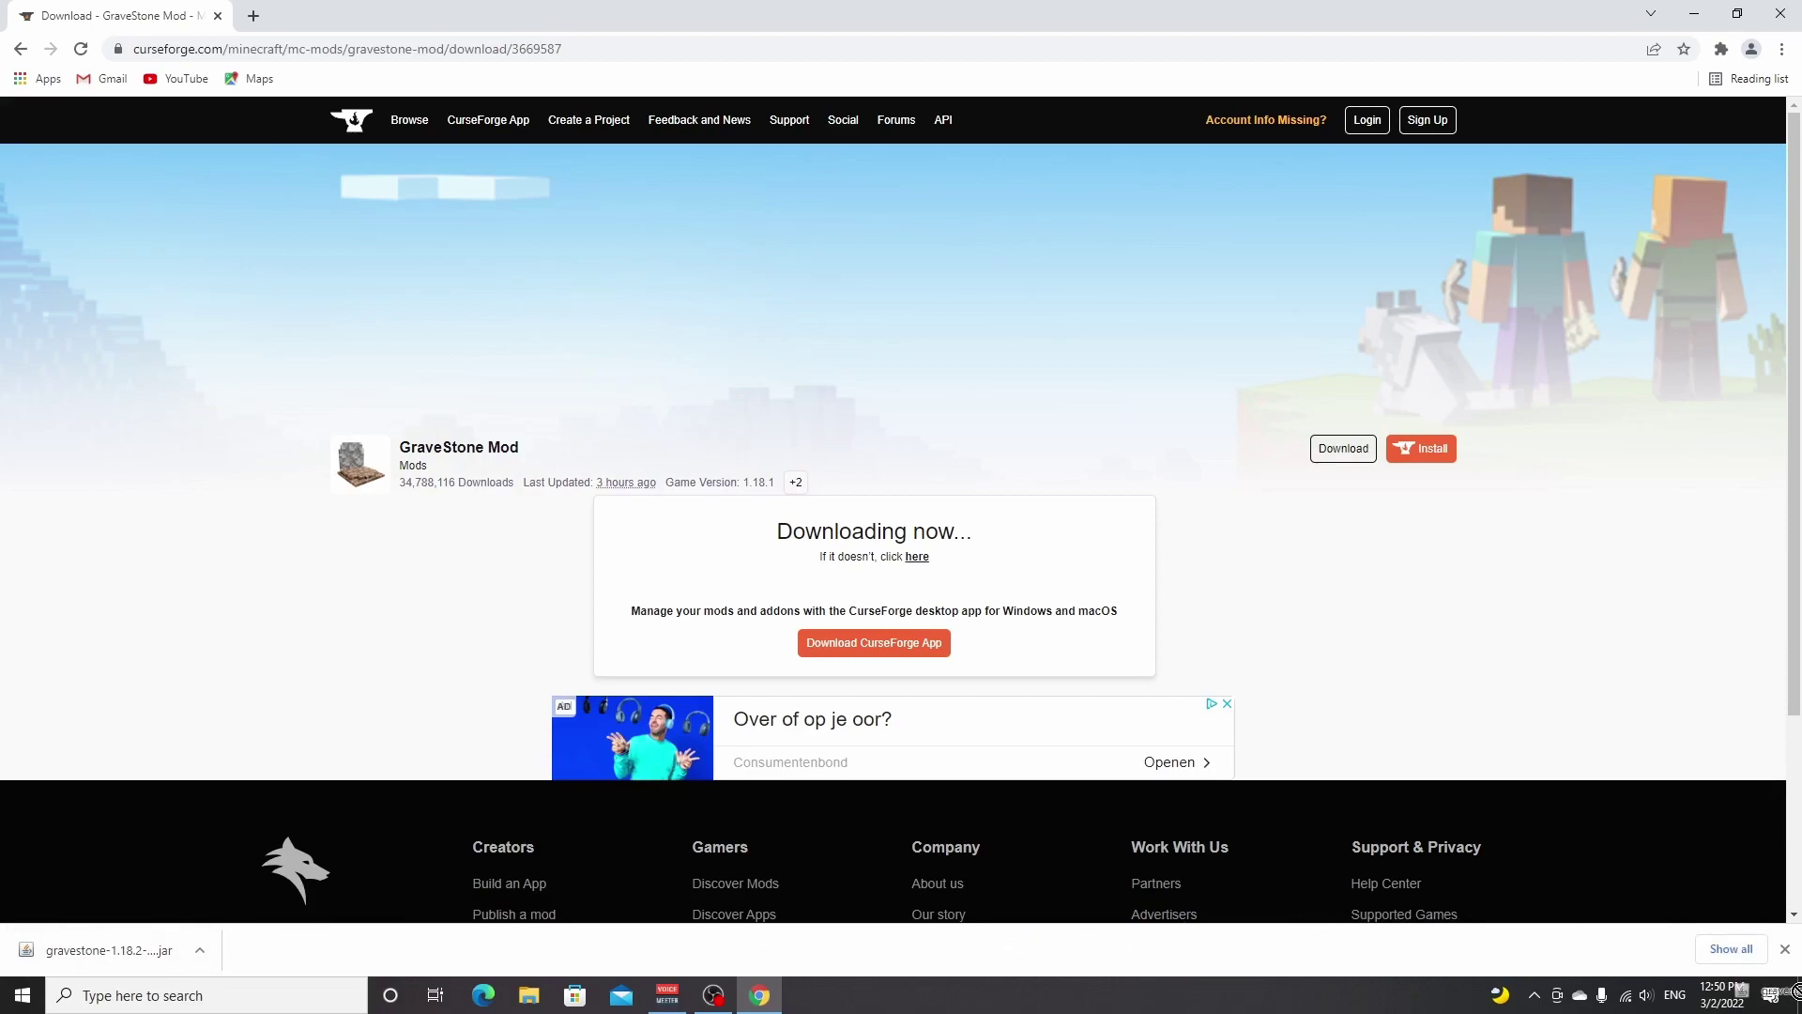
{"action": "left_click_drag", "start_coordinate": [1795, 992], "coordinate": [81, 122]}
{"action": "left_click", "coordinate": [290, 334]}
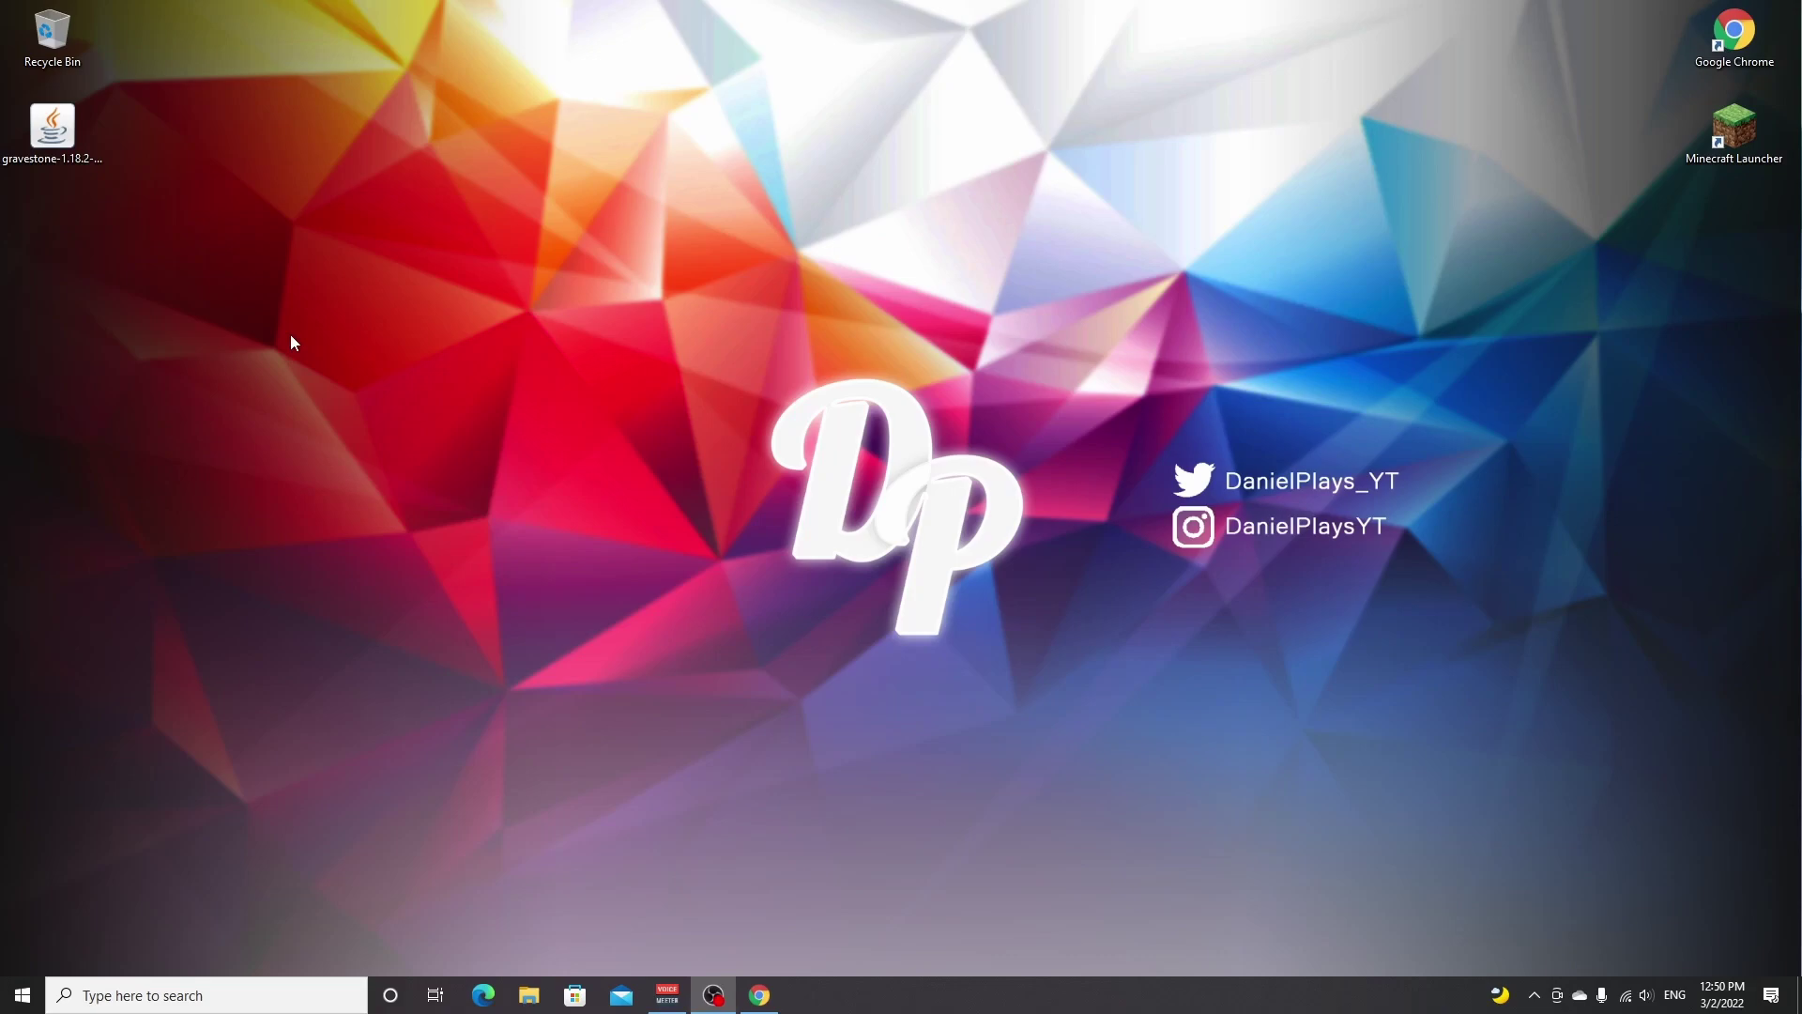
Step: Search Windows for %appdata% and open the .minecraft folder inside Roaming
{"action": "left_click", "coordinate": [215, 996]}
{"action": "type", "text": "%ap"}
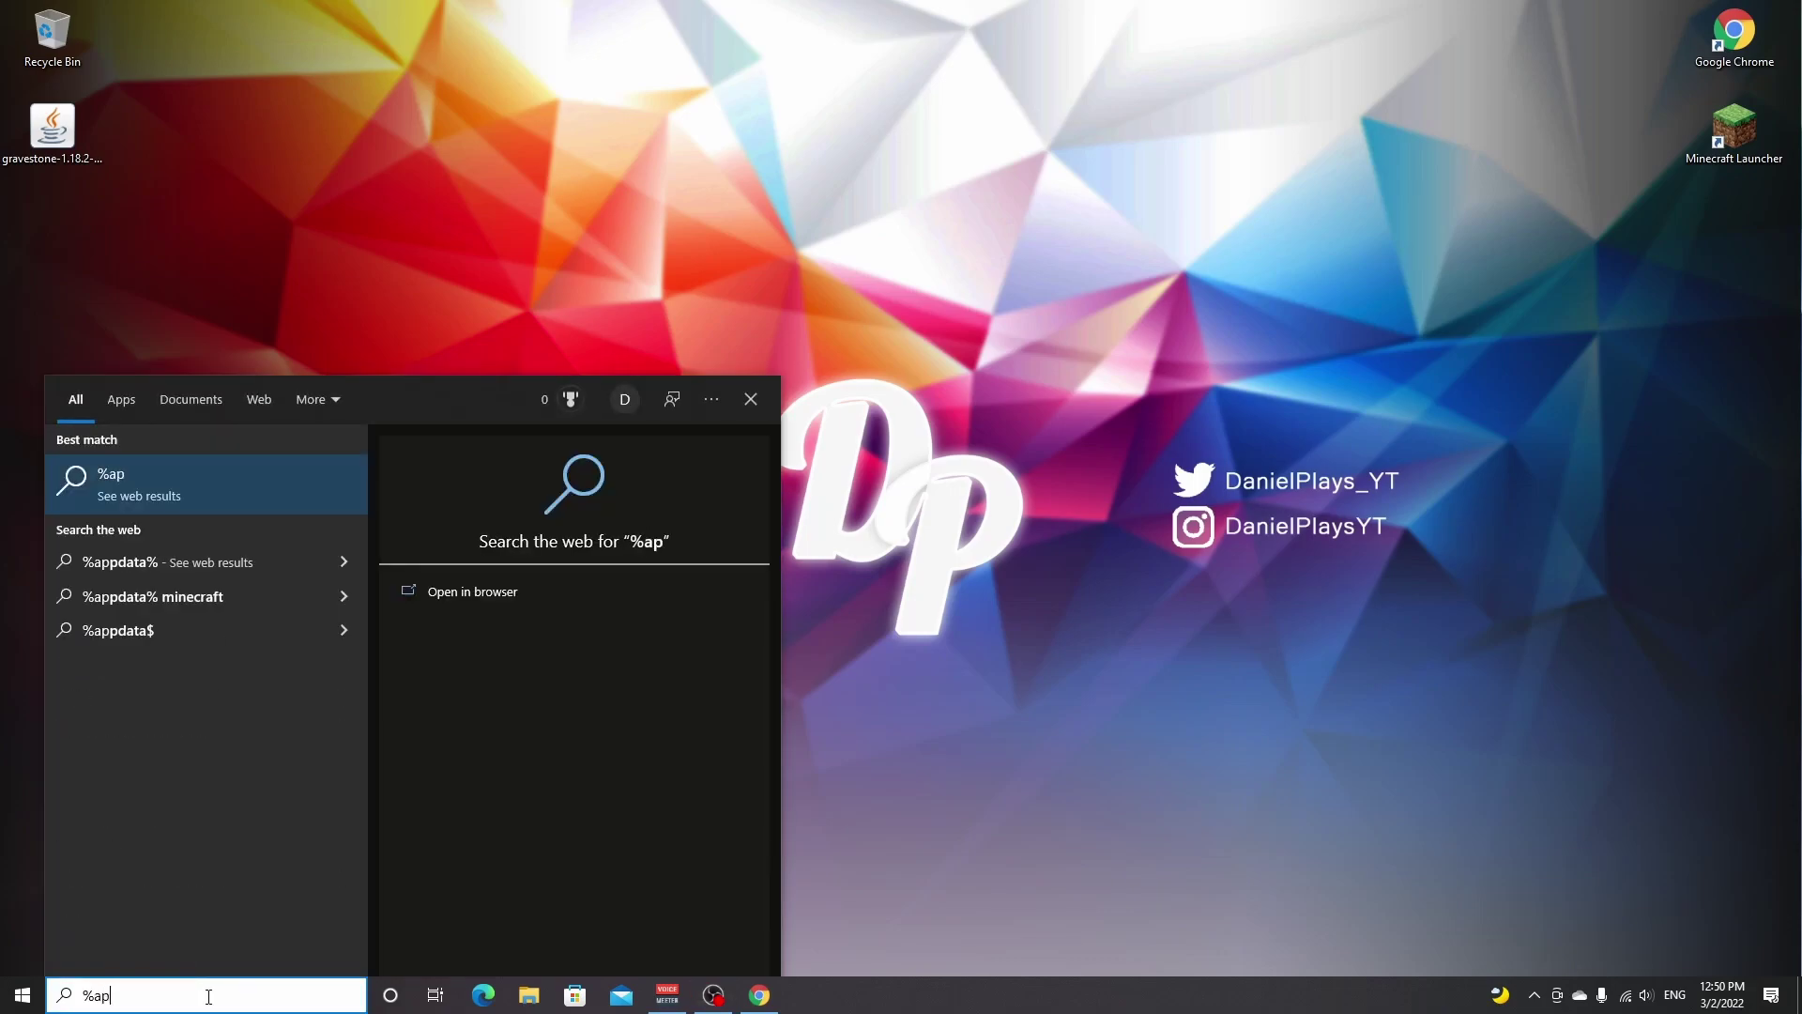
{"action": "type", "text": "pdata%"}
{"action": "key", "text": "Return"}
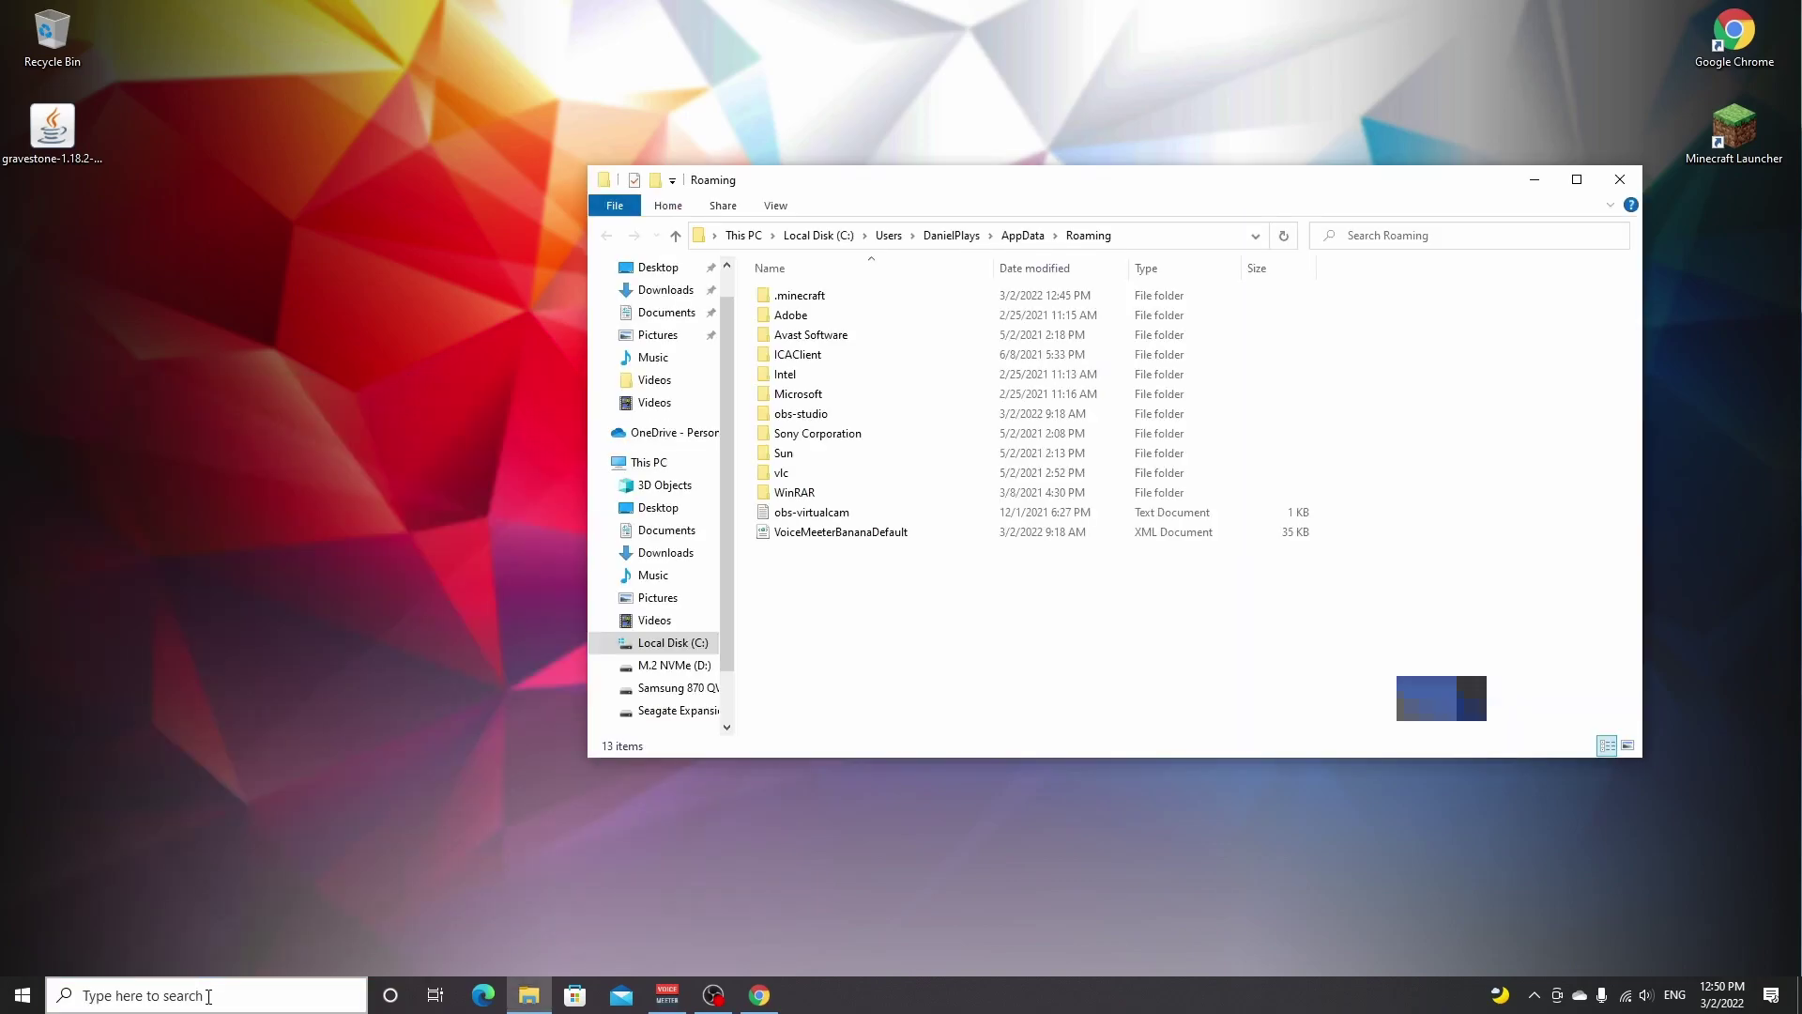
{"action": "double_click", "coordinate": [791, 296]}
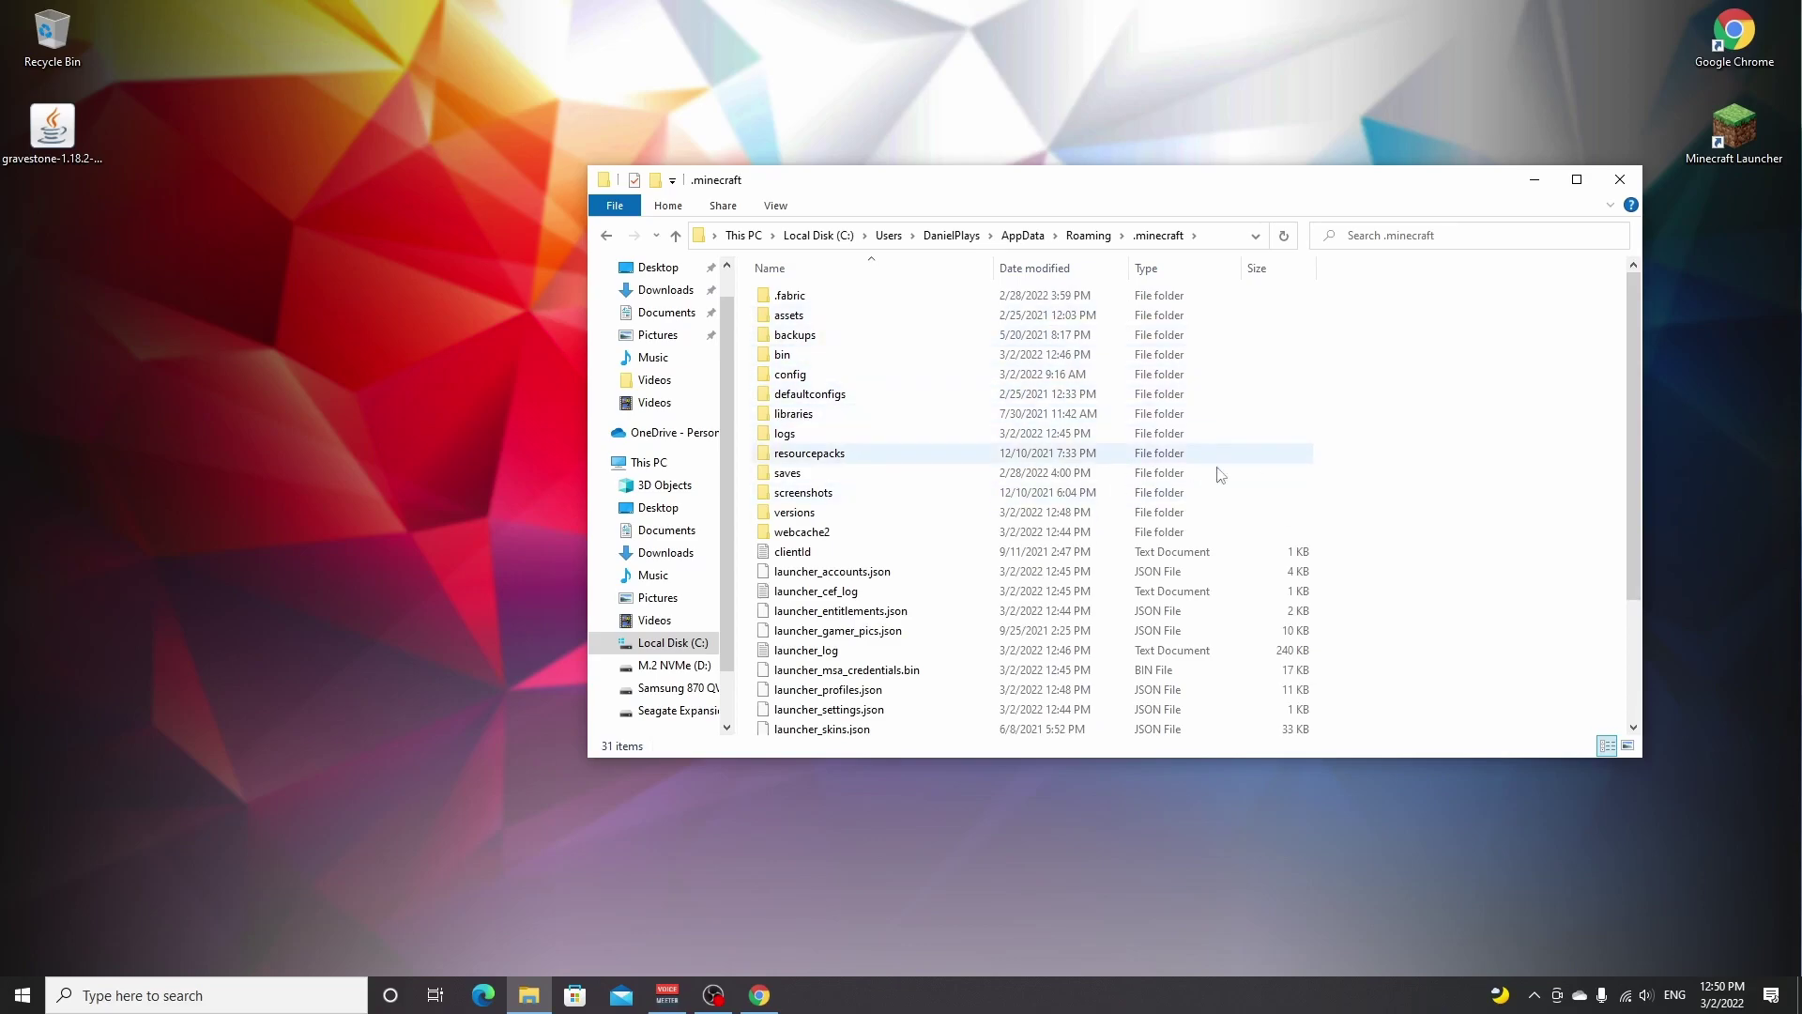
Step: Create a new folder named mods inside .minecraft and open it
{"action": "right_click", "coordinate": [1373, 438]}
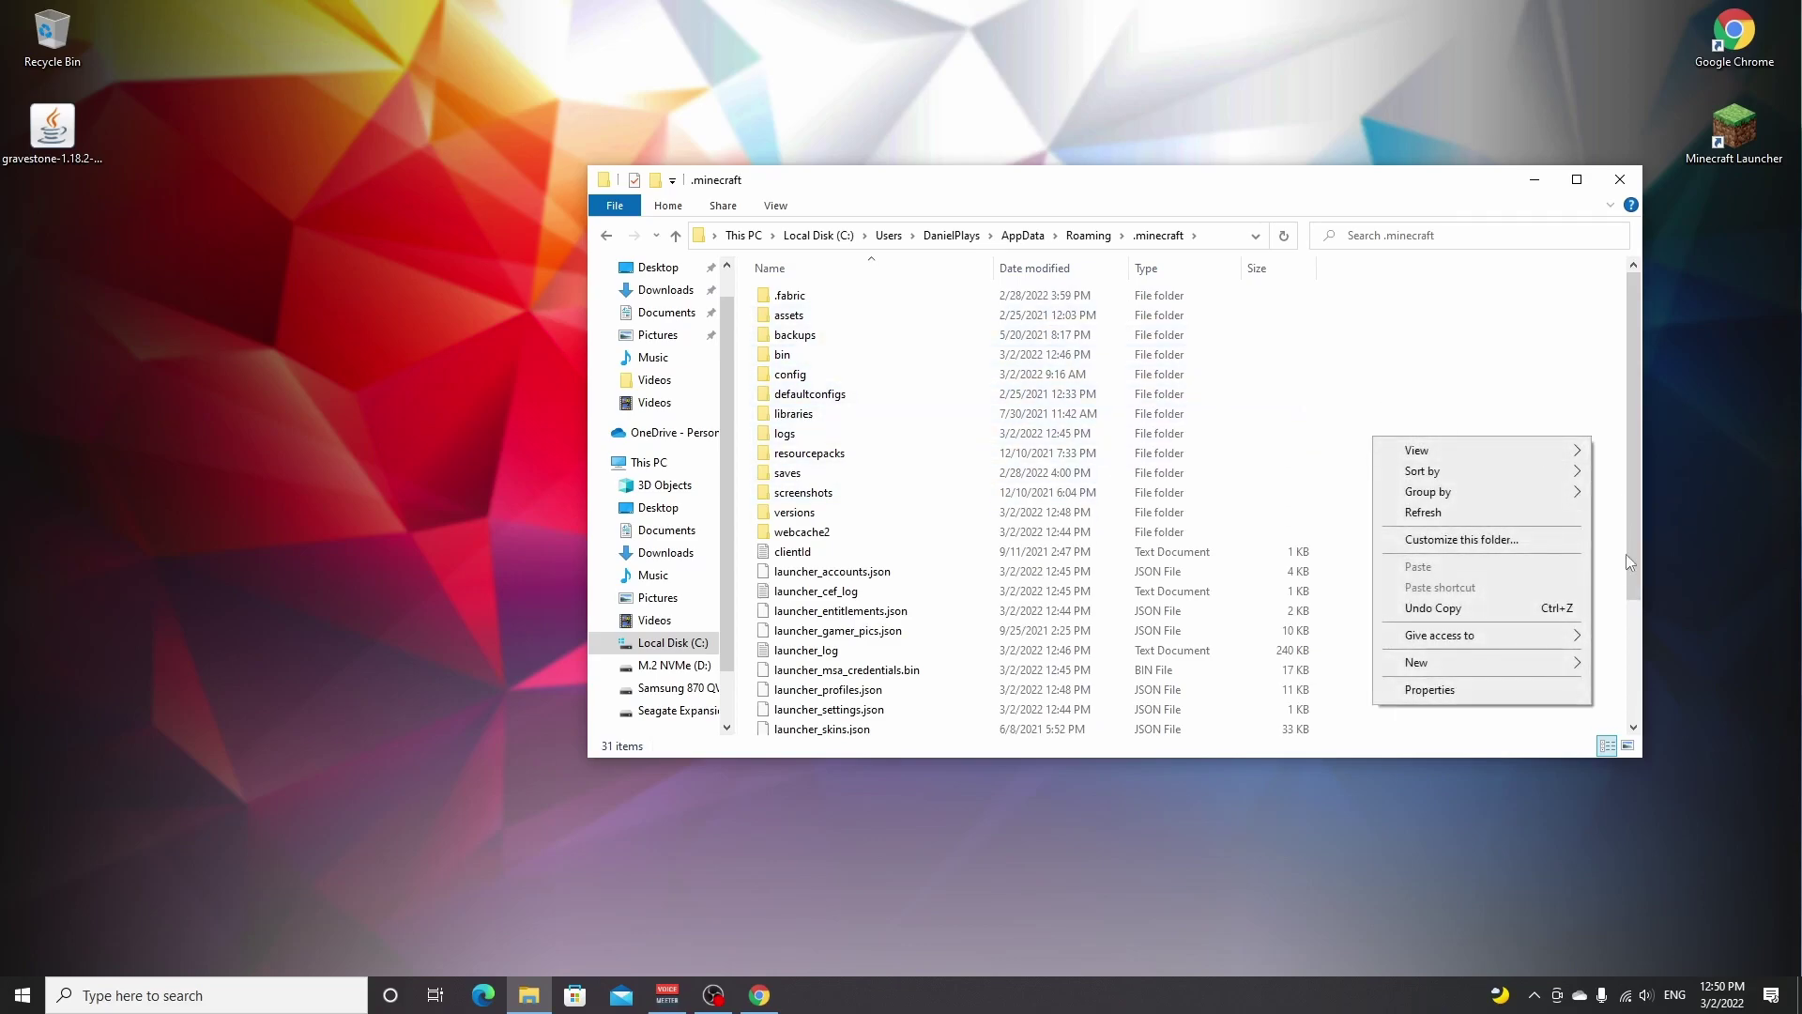
{"action": "mouse_move", "coordinate": [1526, 669]}
{"action": "left_click", "coordinate": [1328, 668]}
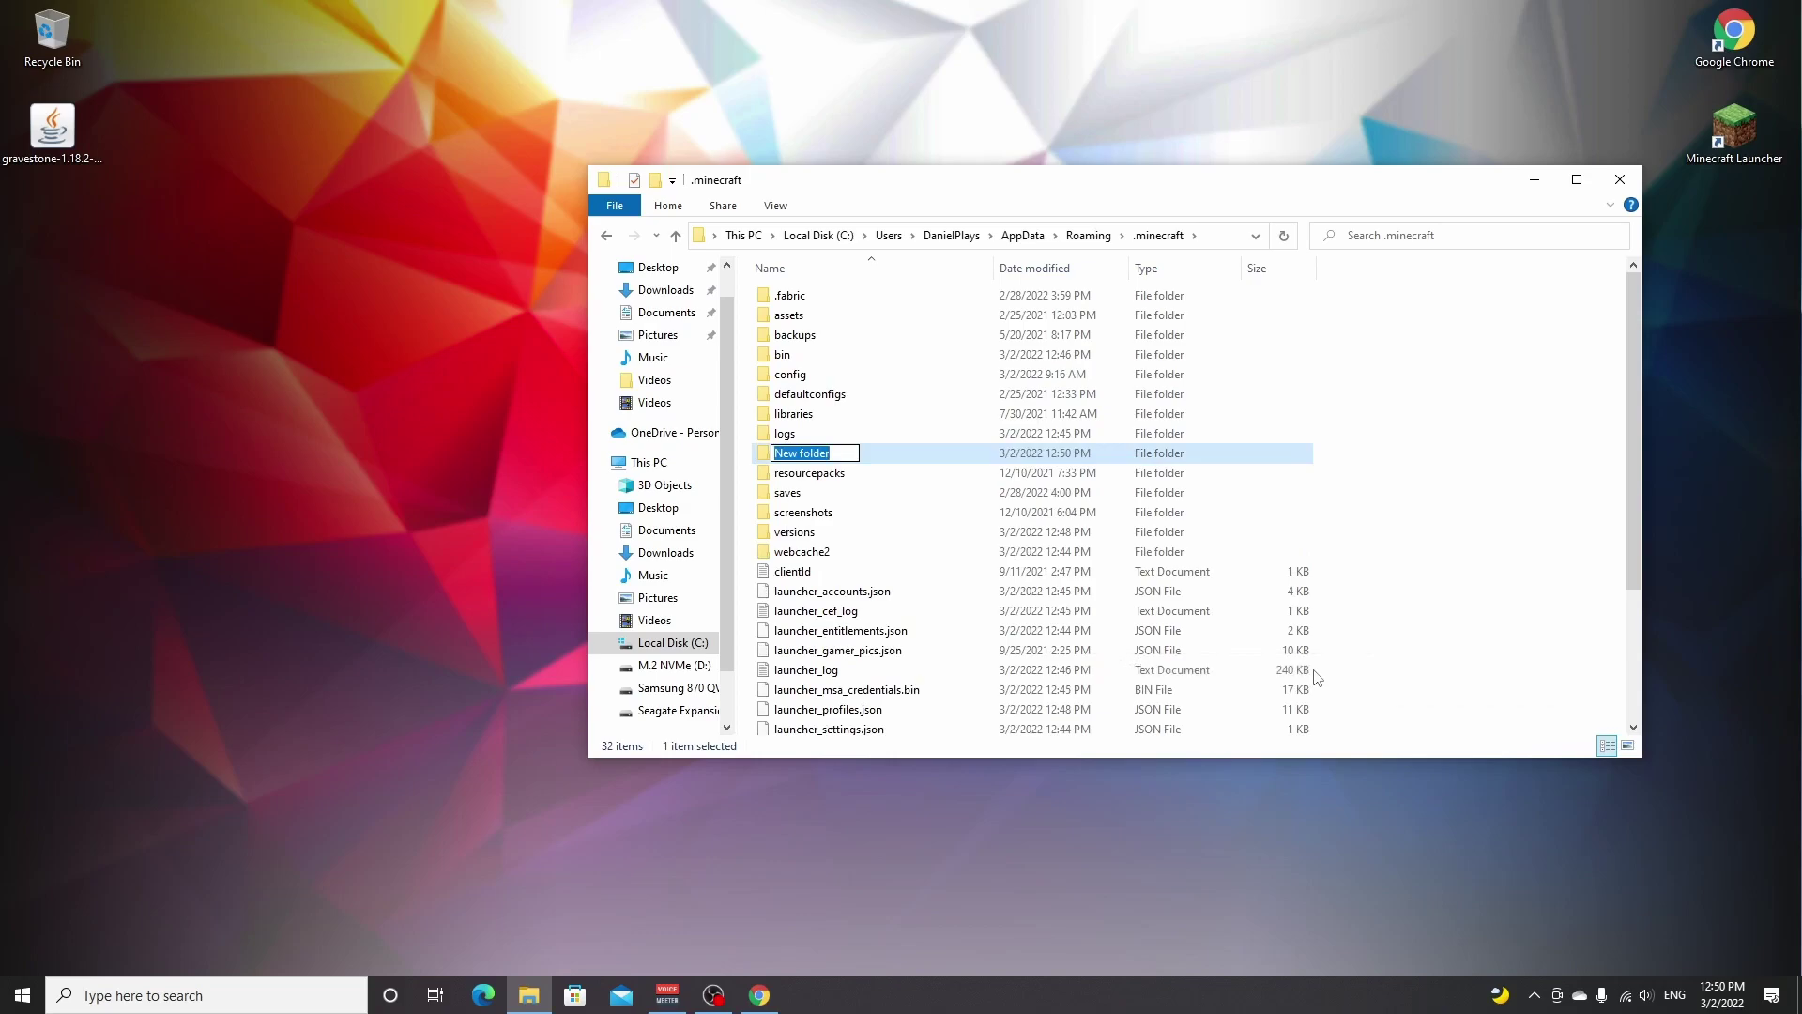
{"action": "type", "text": "mods"}
{"action": "key", "text": "Return"}
{"action": "double_click", "coordinate": [899, 456]}
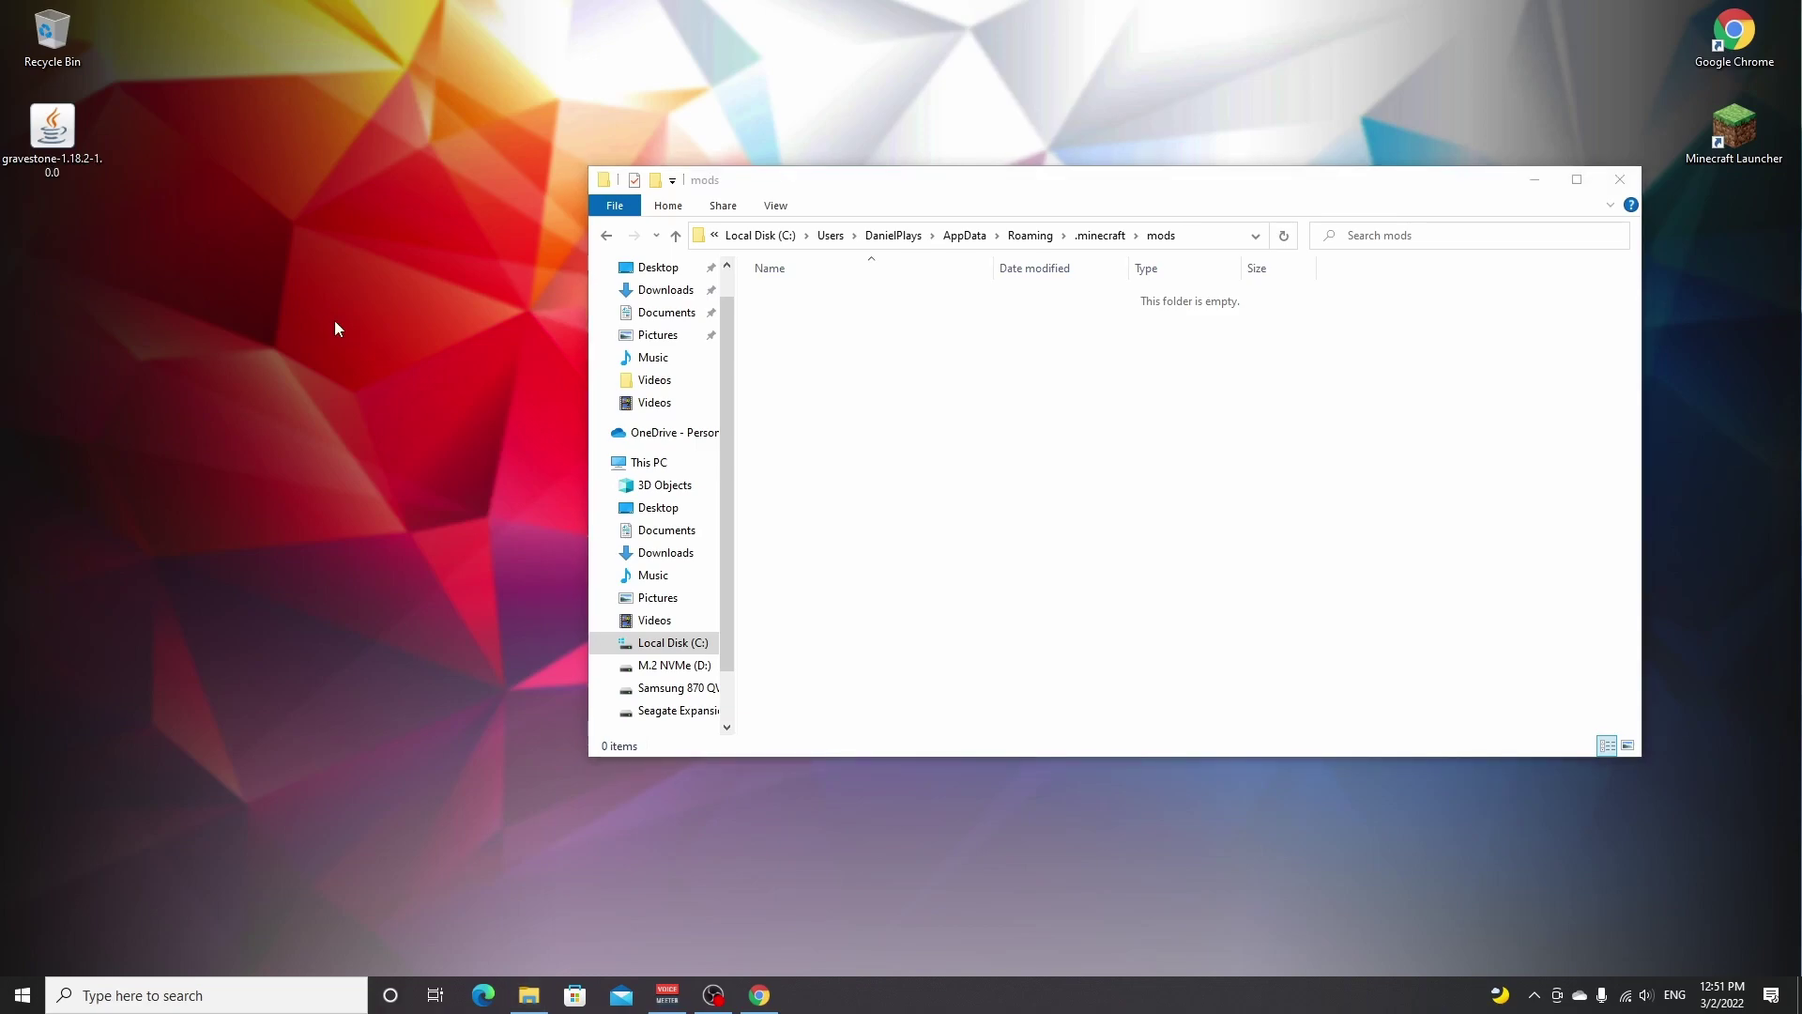
Step: Move the gravestone-1.18.2-1.0.0 jar from the desktop into the mods folder and close the folder window
{"action": "left_click_drag", "start_coordinate": [51, 131], "coordinate": [830, 368]}
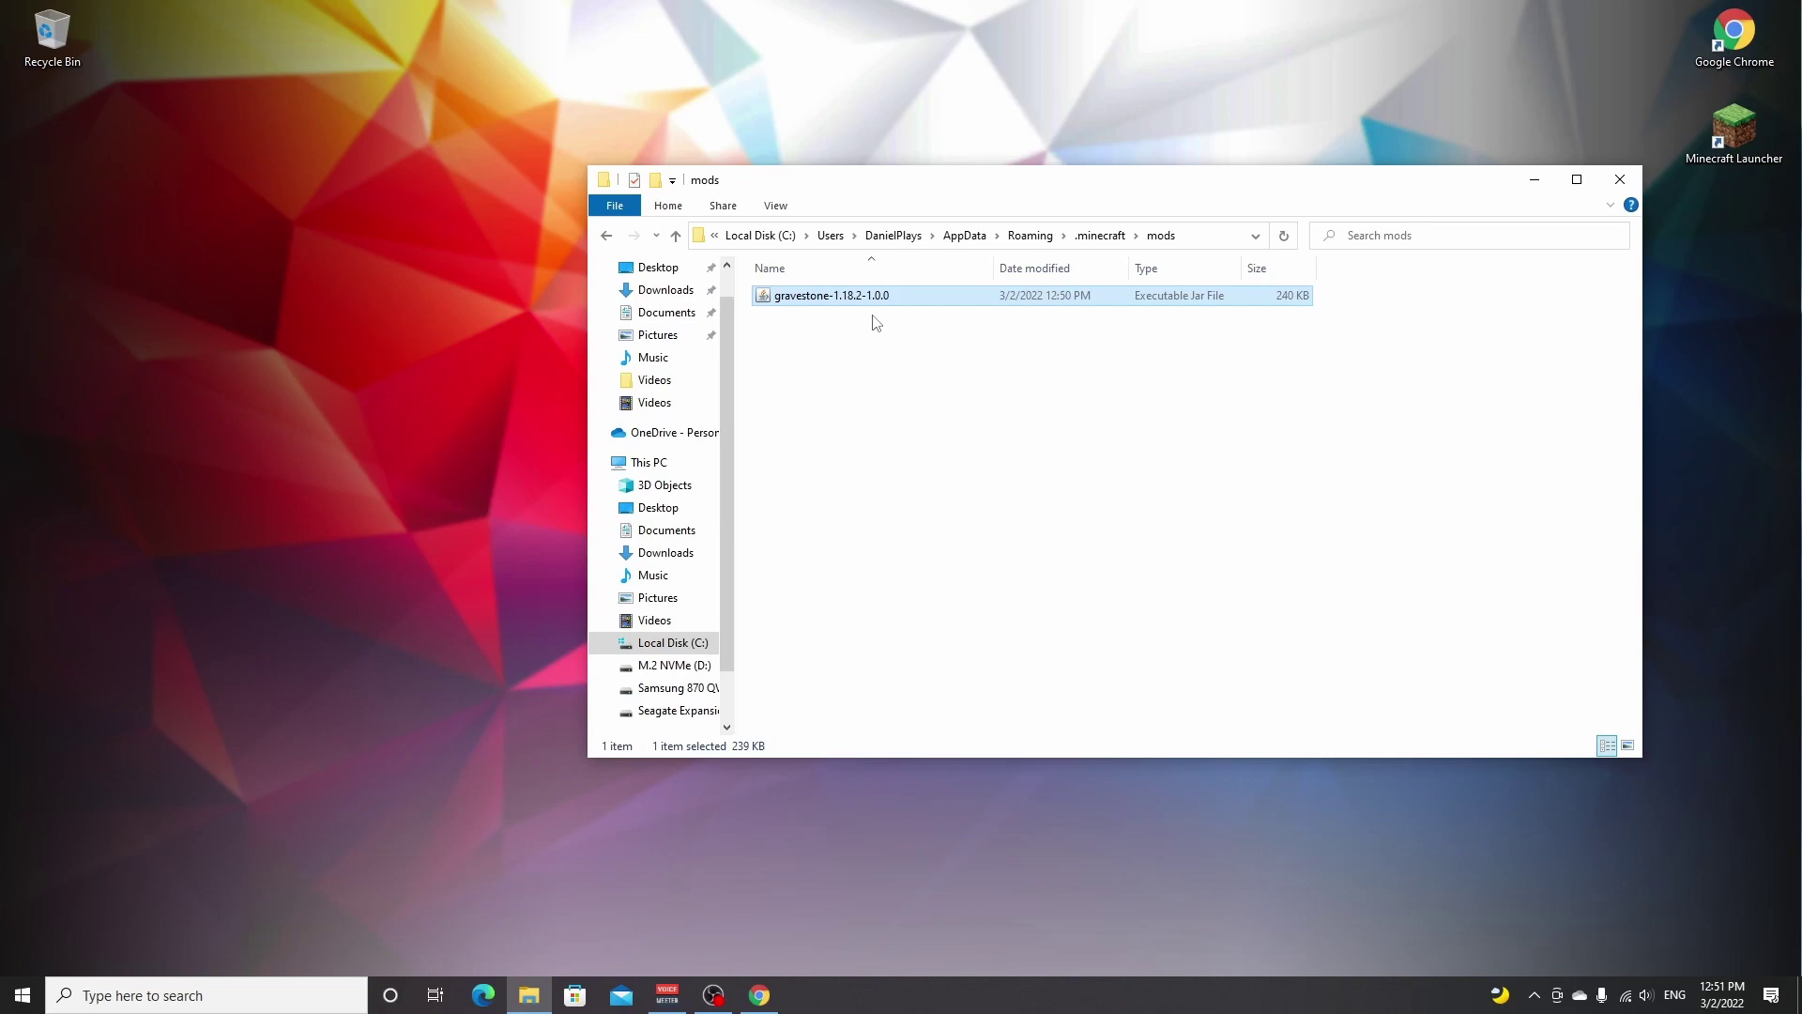
{"action": "left_click_drag", "start_coordinate": [1092, 186], "coordinate": [899, 262]}
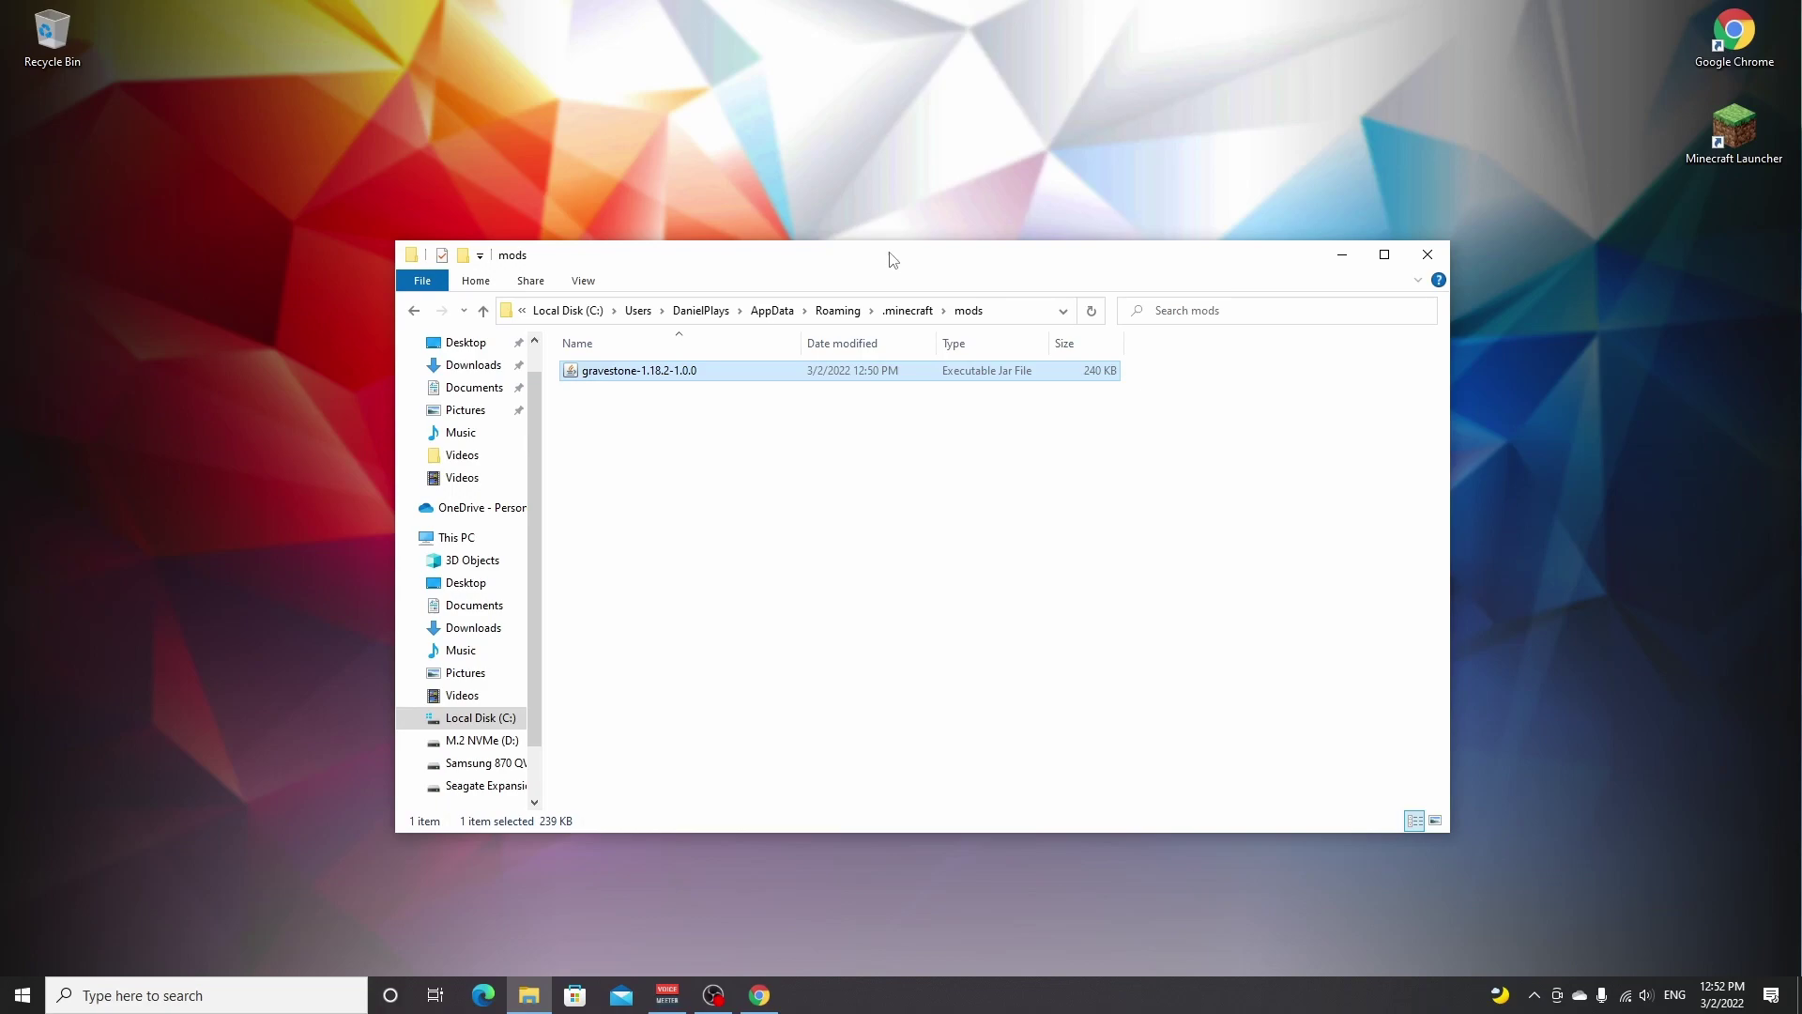
{"action": "left_click", "coordinate": [1428, 259]}
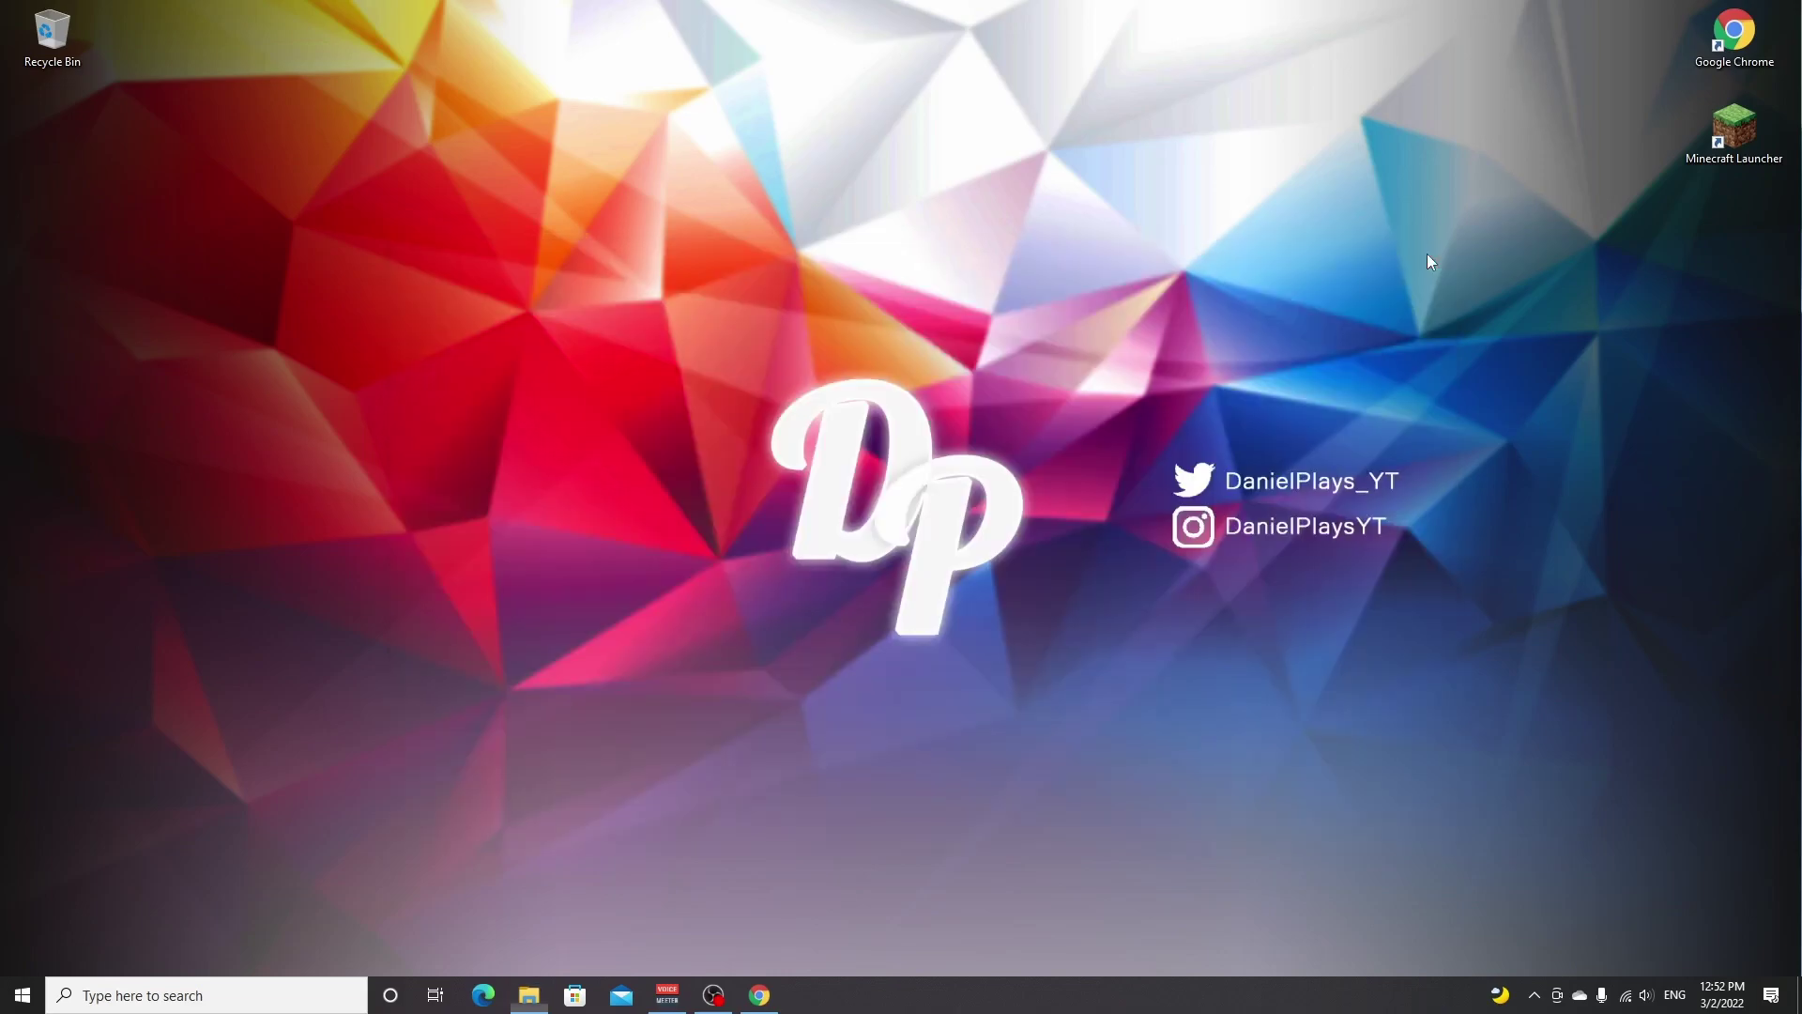
Step: Start Minecraft Launcher and open the forge 1.18.2-forge-40.0.1 installation for editing with its additional options expanded
{"action": "double_click", "coordinate": [1735, 130]}
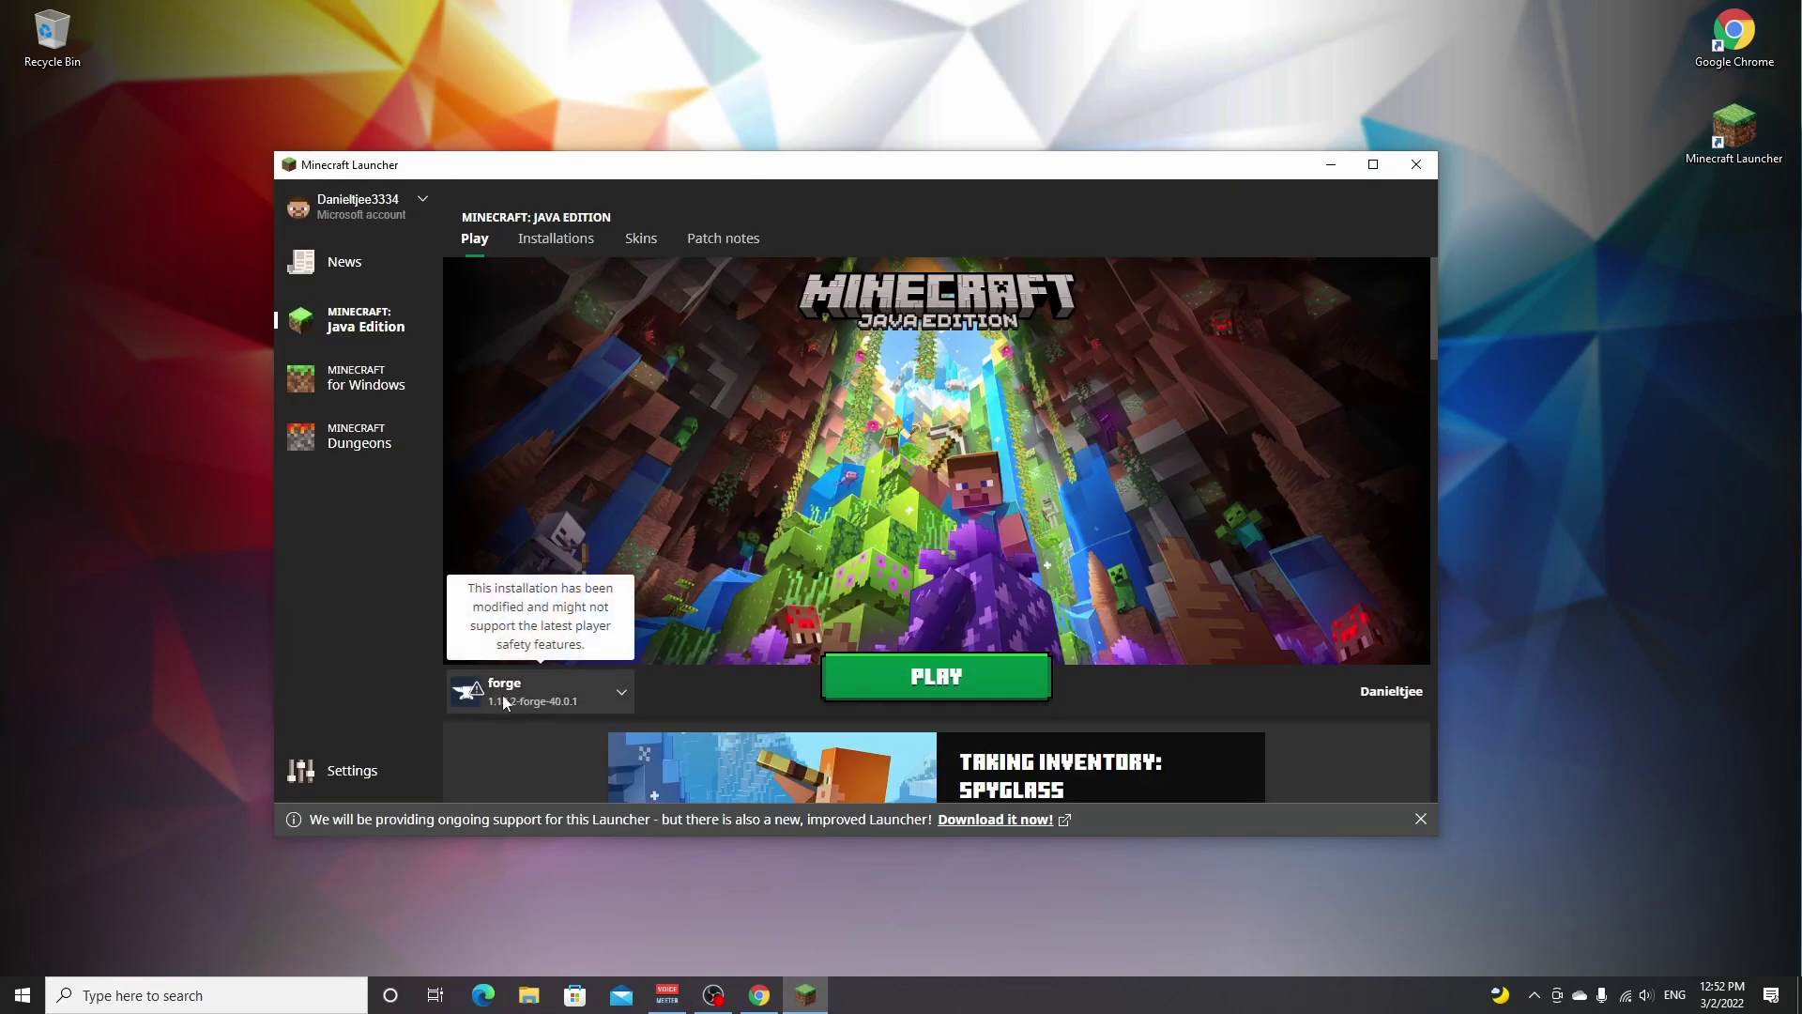
{"action": "left_click", "coordinate": [557, 239]}
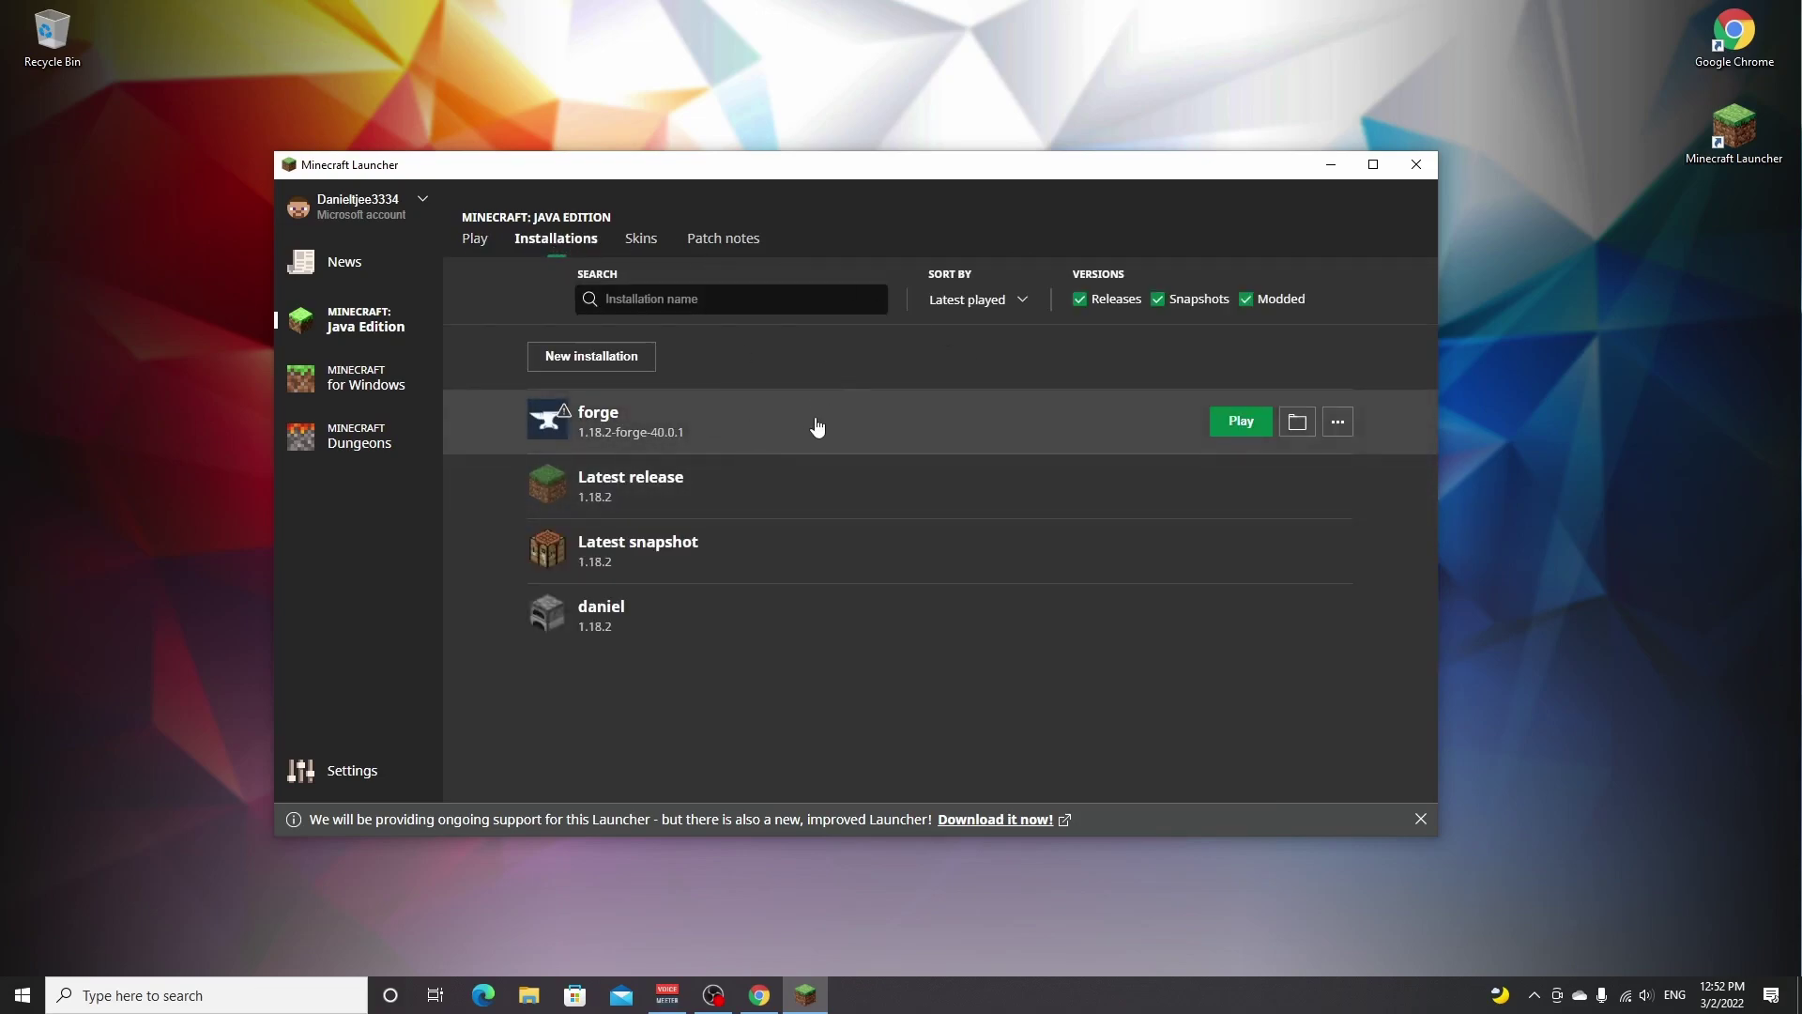
{"action": "left_click", "coordinate": [1339, 424]}
{"action": "left_click", "coordinate": [1318, 464]}
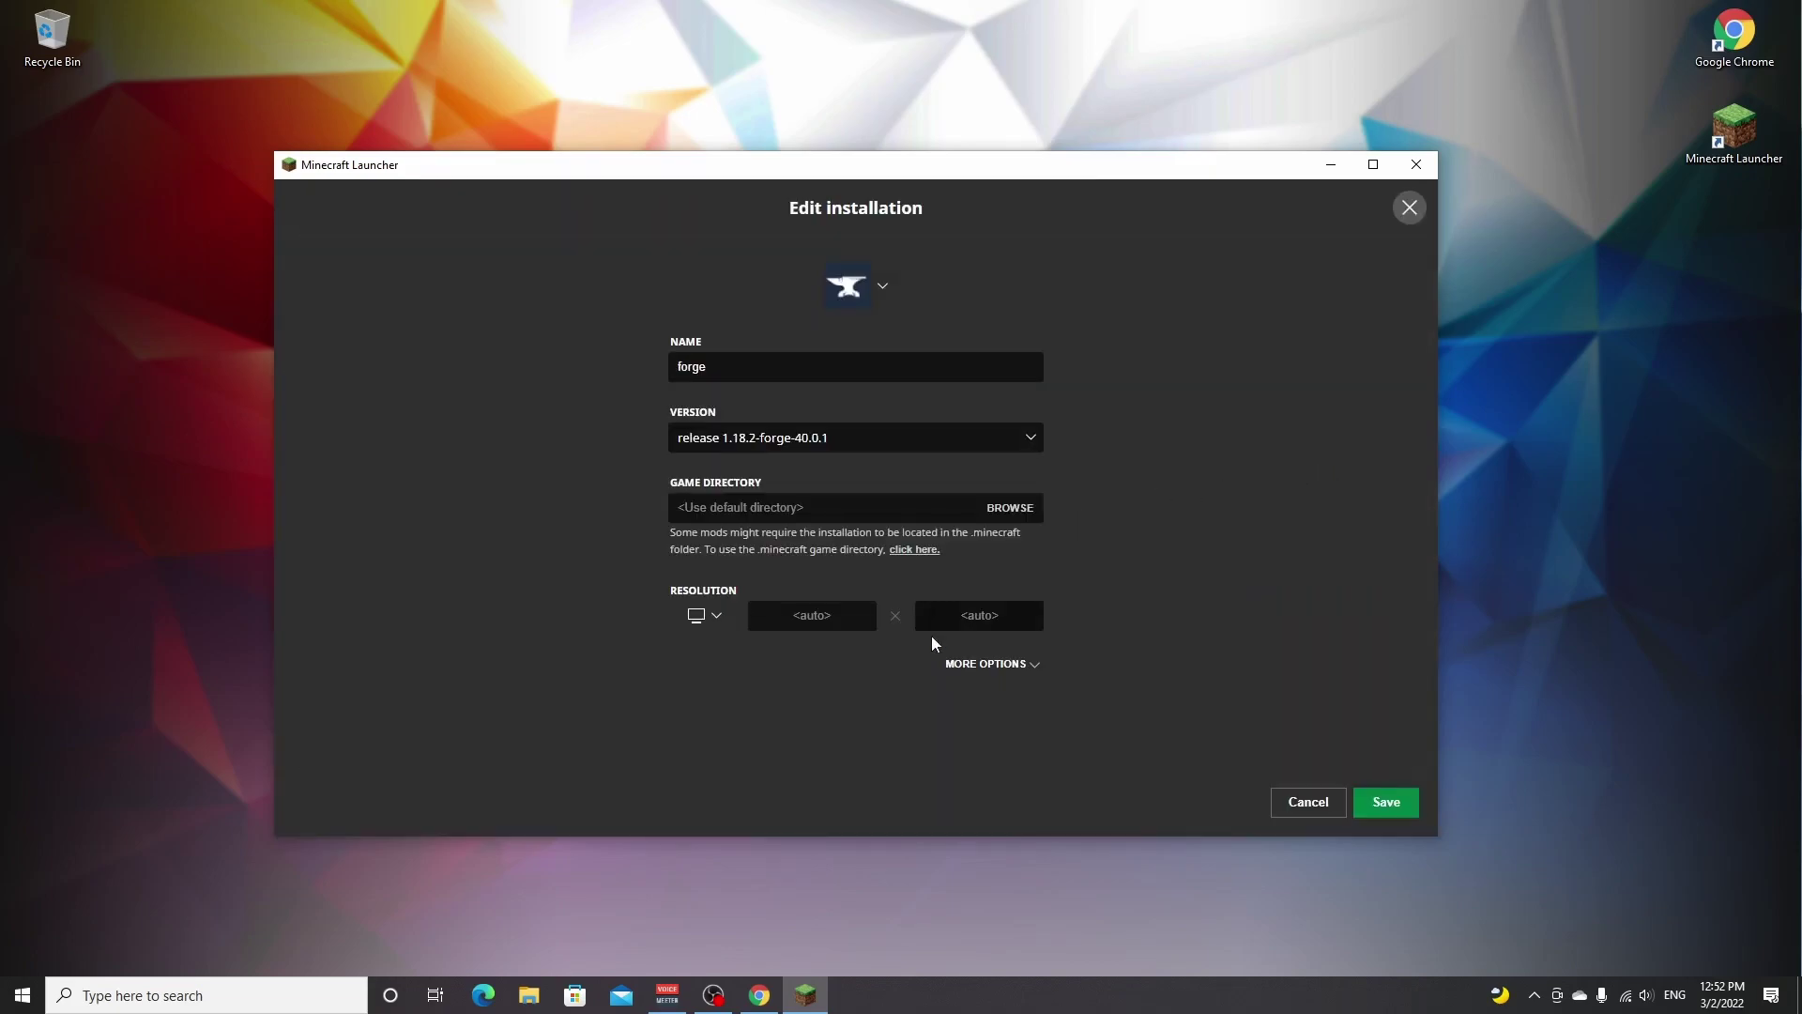
{"action": "left_click", "coordinate": [985, 667]}
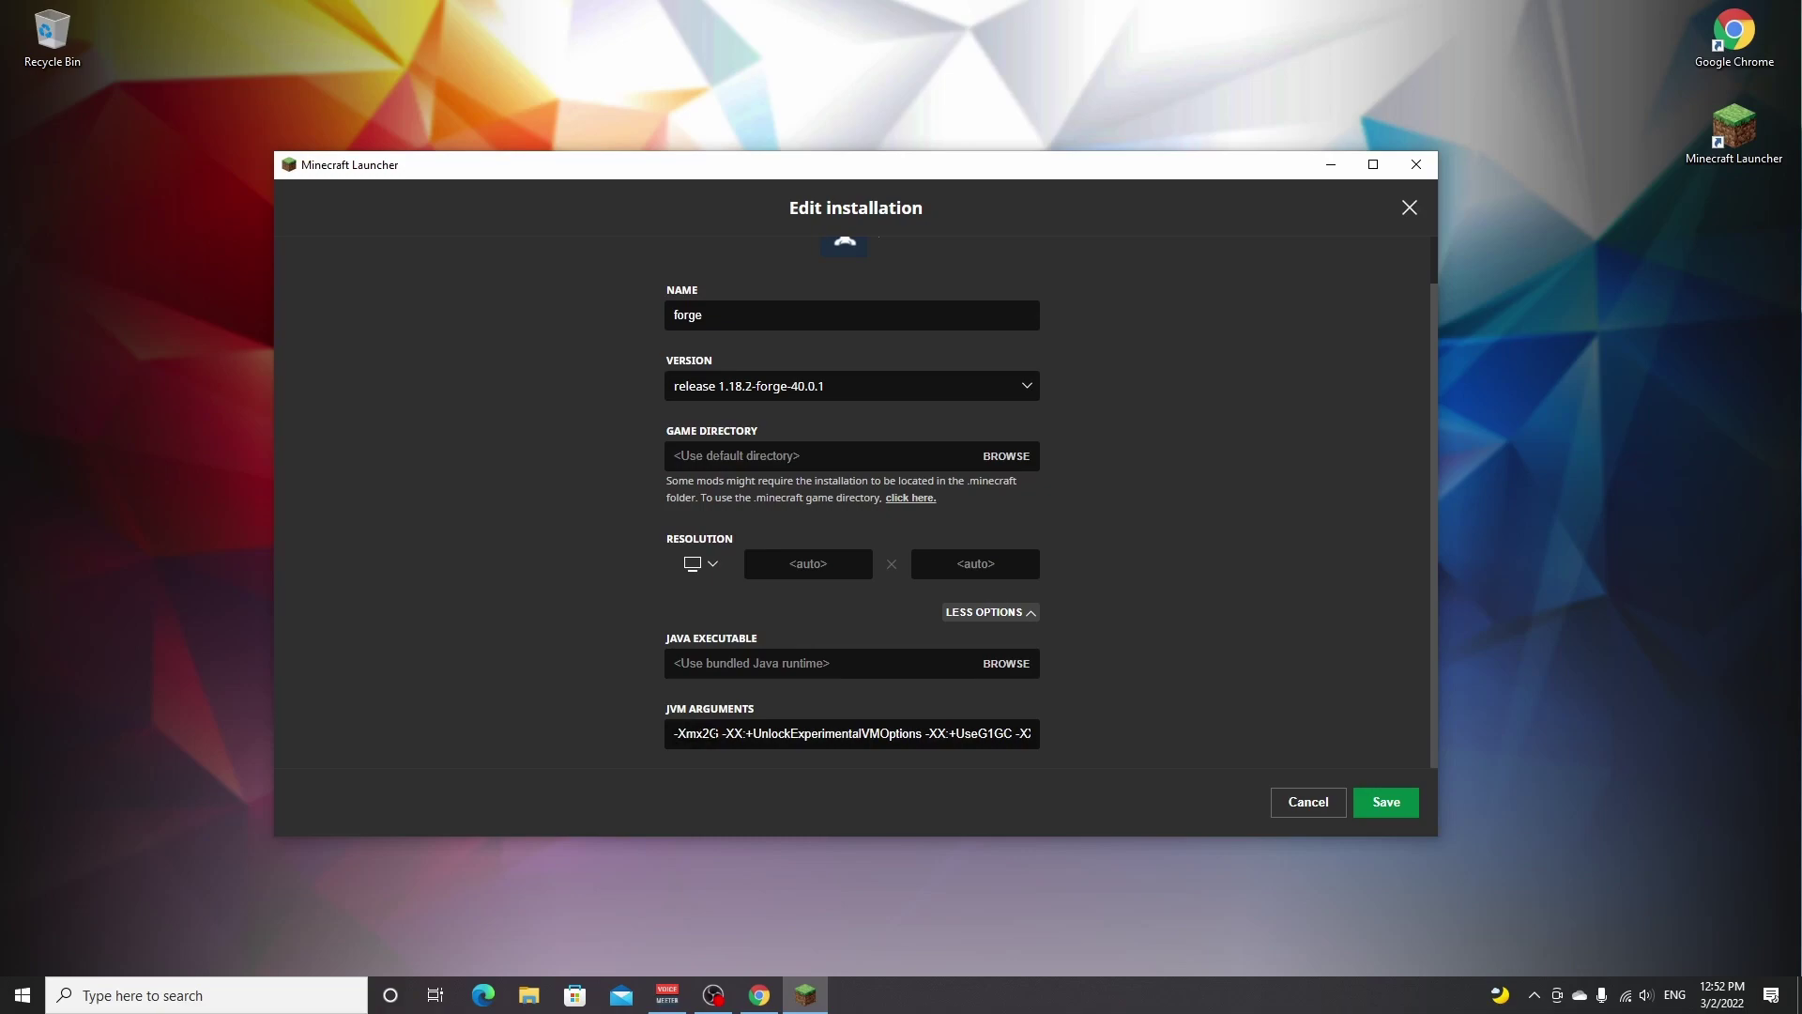
Step: Set the maximum memory in the forge installation's JVM arguments to -Xmx6G and save the installation
{"action": "left_click", "coordinate": [712, 733]}
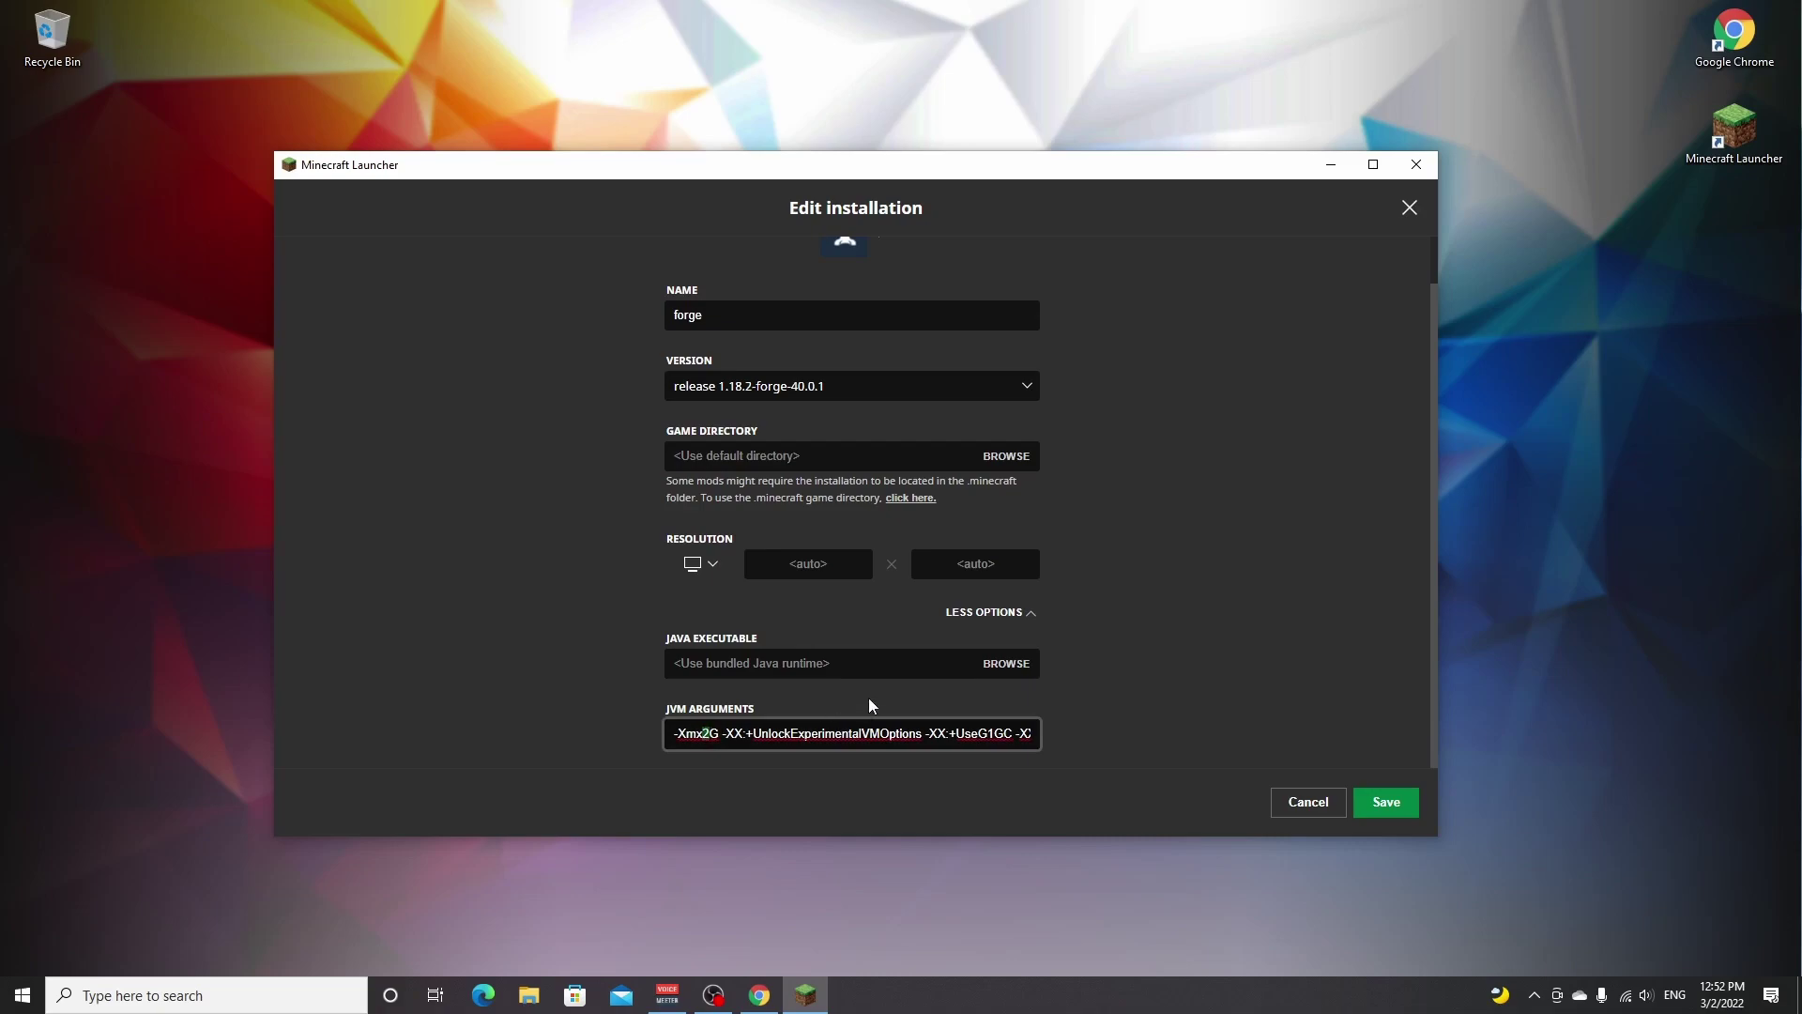
{"action": "type", "text": "4"}
{"action": "key", "text": "BackSpace"}
{"action": "type", "text": "6"}
{"action": "key", "text": "BackSpace"}
{"action": "type", "text": "6"}
{"action": "left_click", "coordinate": [1387, 803]}
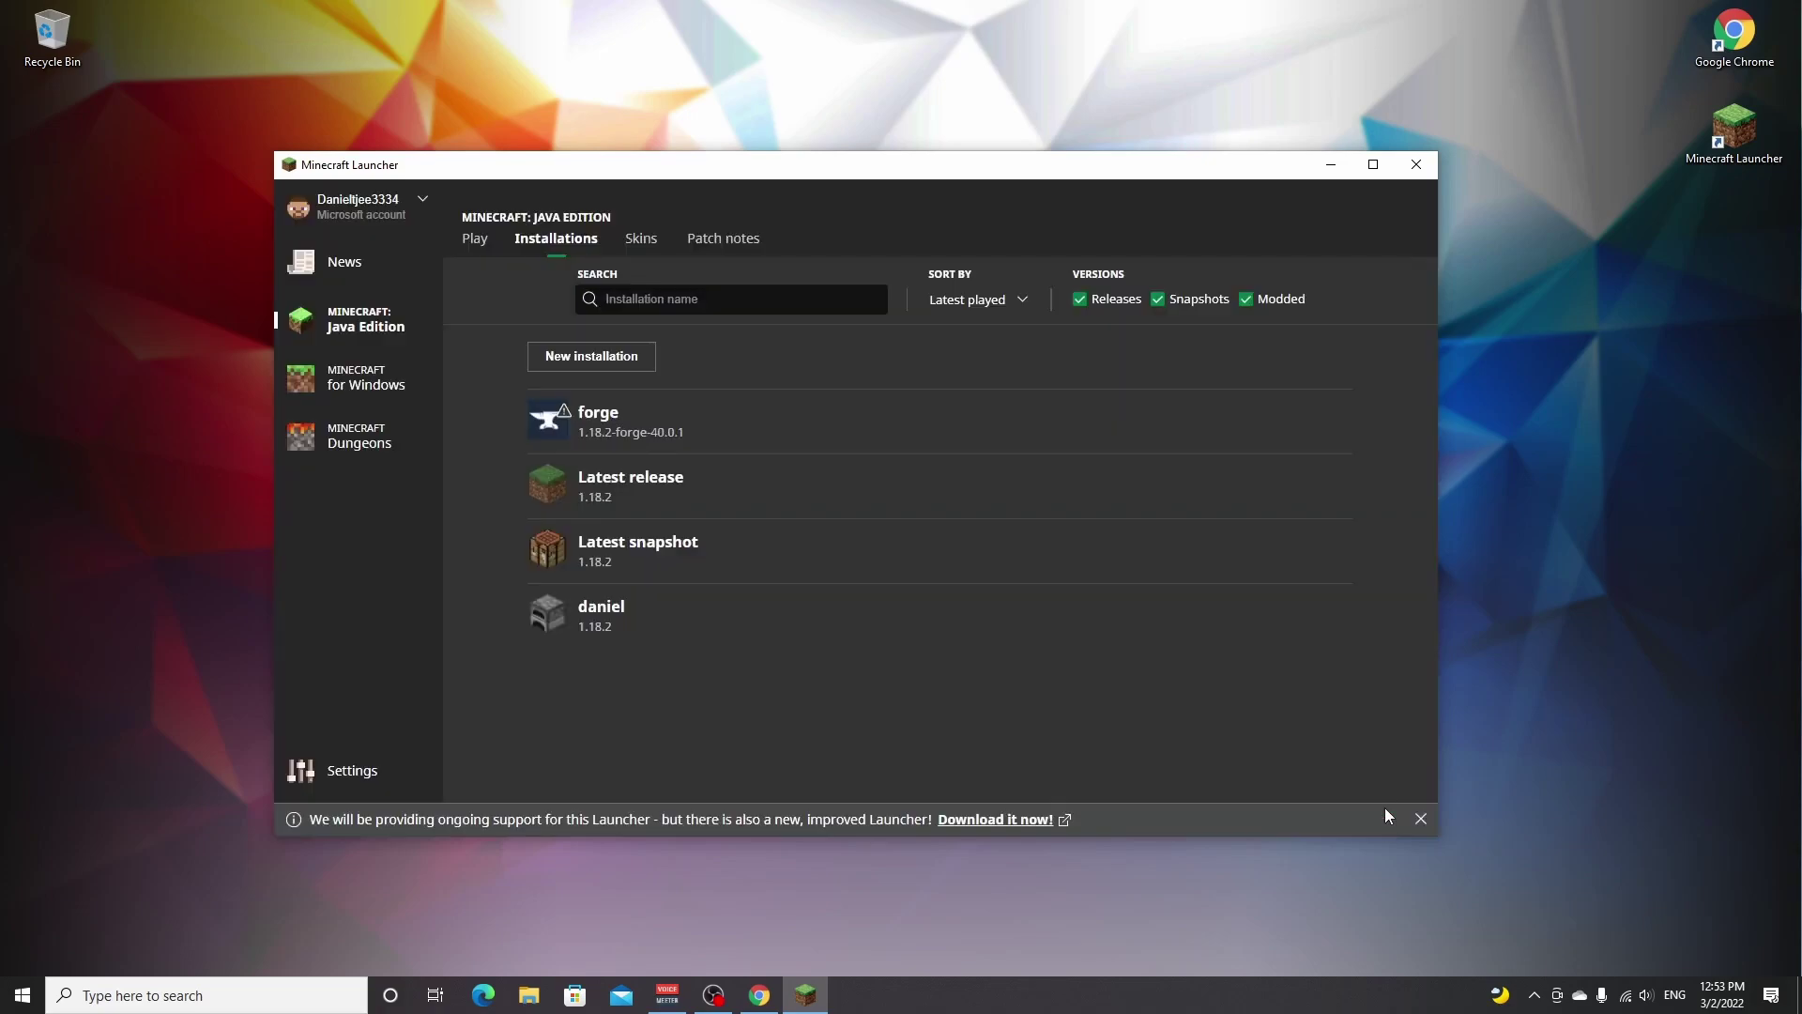
Step: Launch the forge installation, accepting the modified-installation risks and turning off further warnings for it
{"action": "mouse_move", "coordinate": [885, 432]}
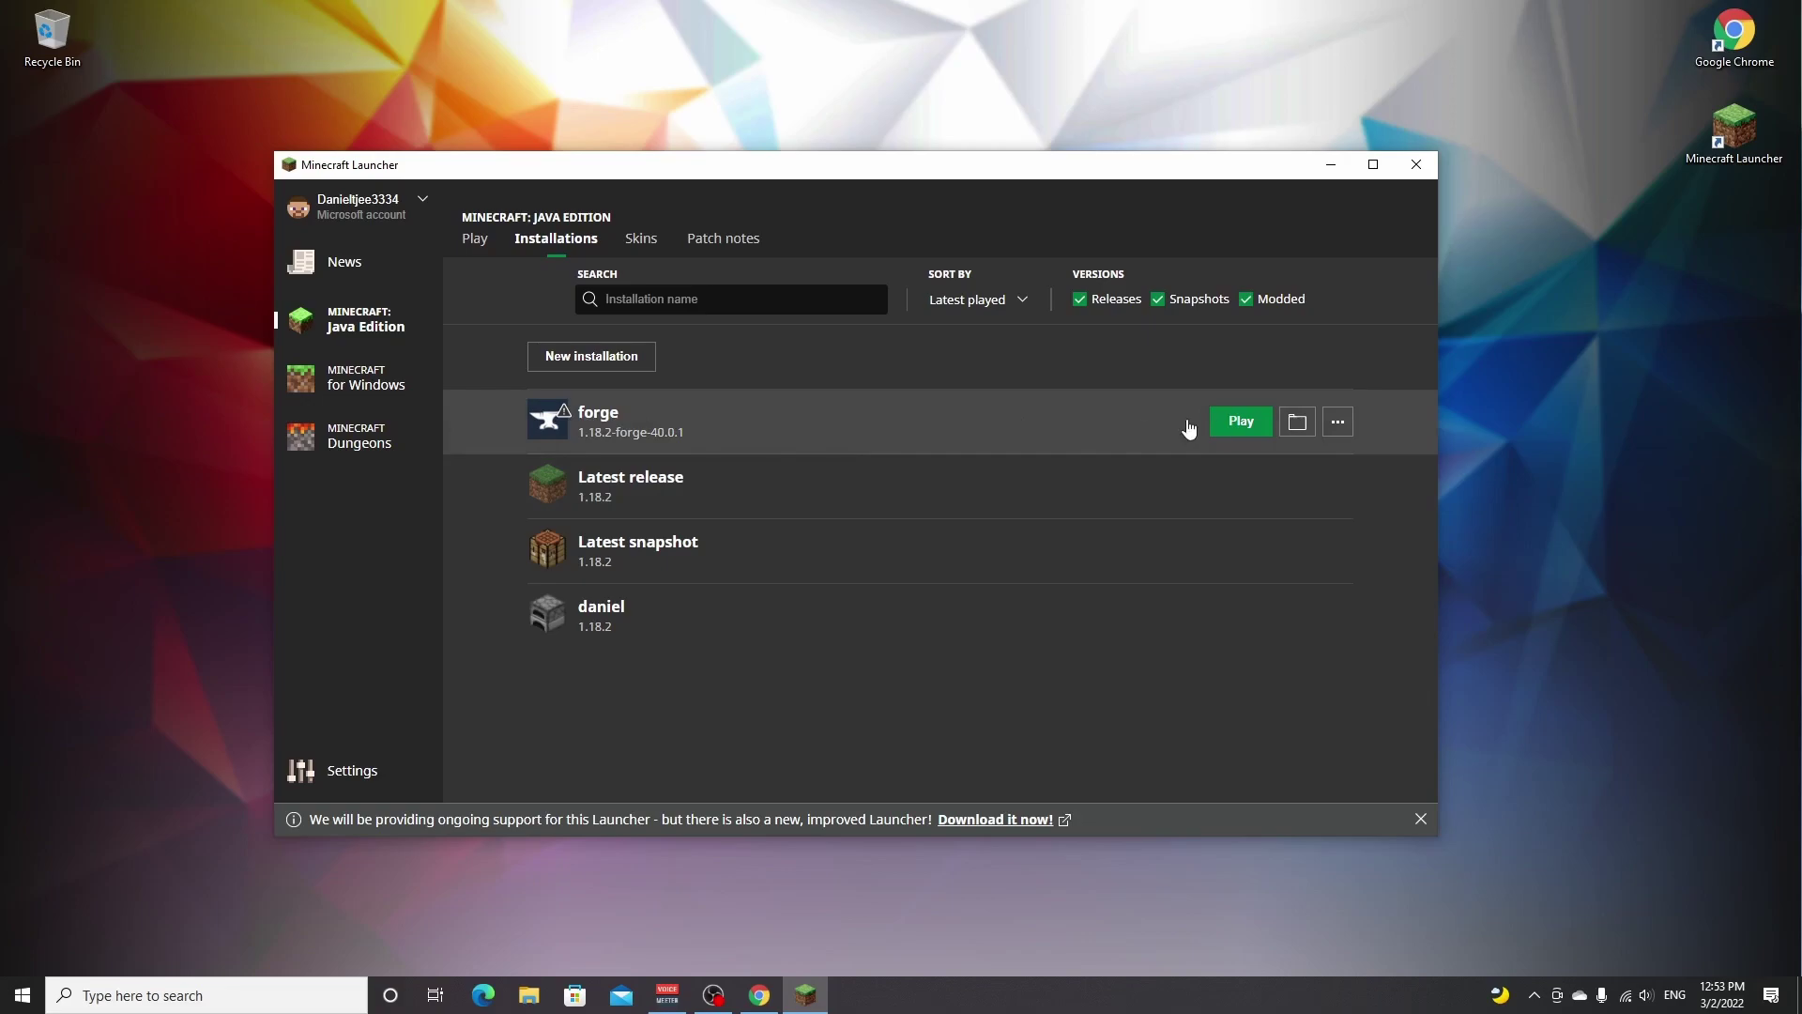
{"action": "left_click", "coordinate": [1241, 425]}
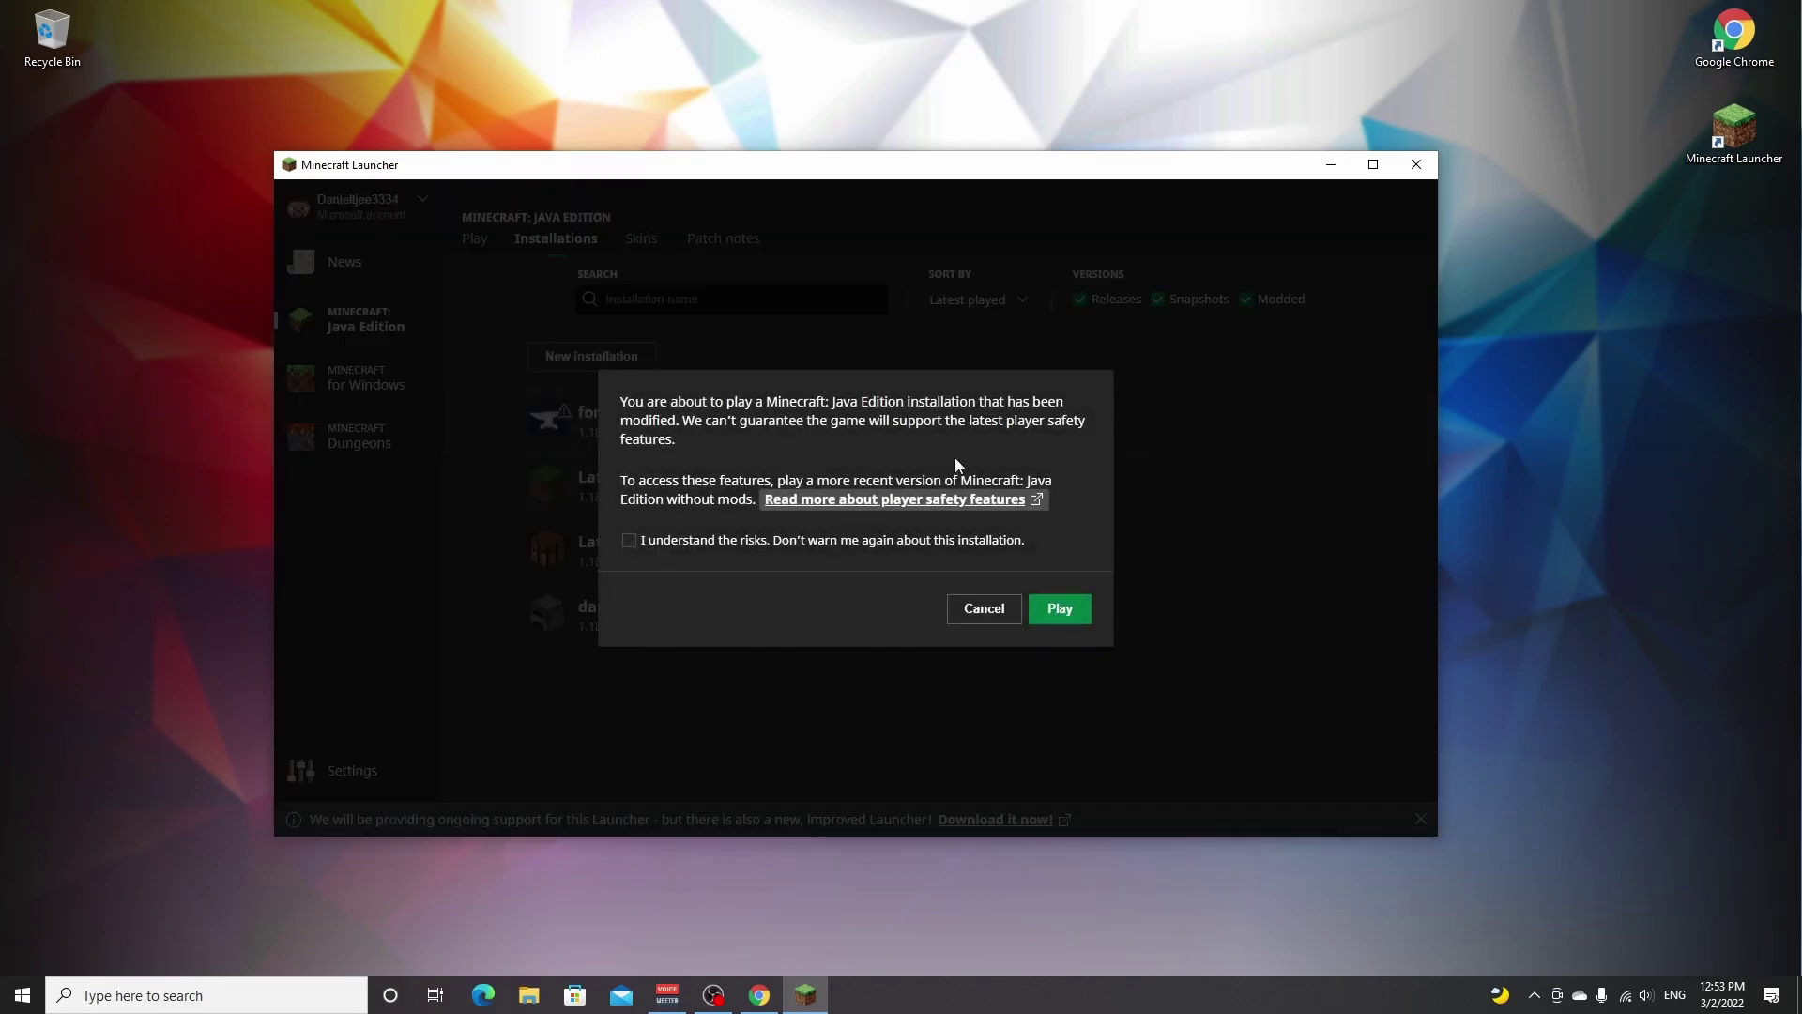
{"action": "left_click", "coordinate": [629, 542]}
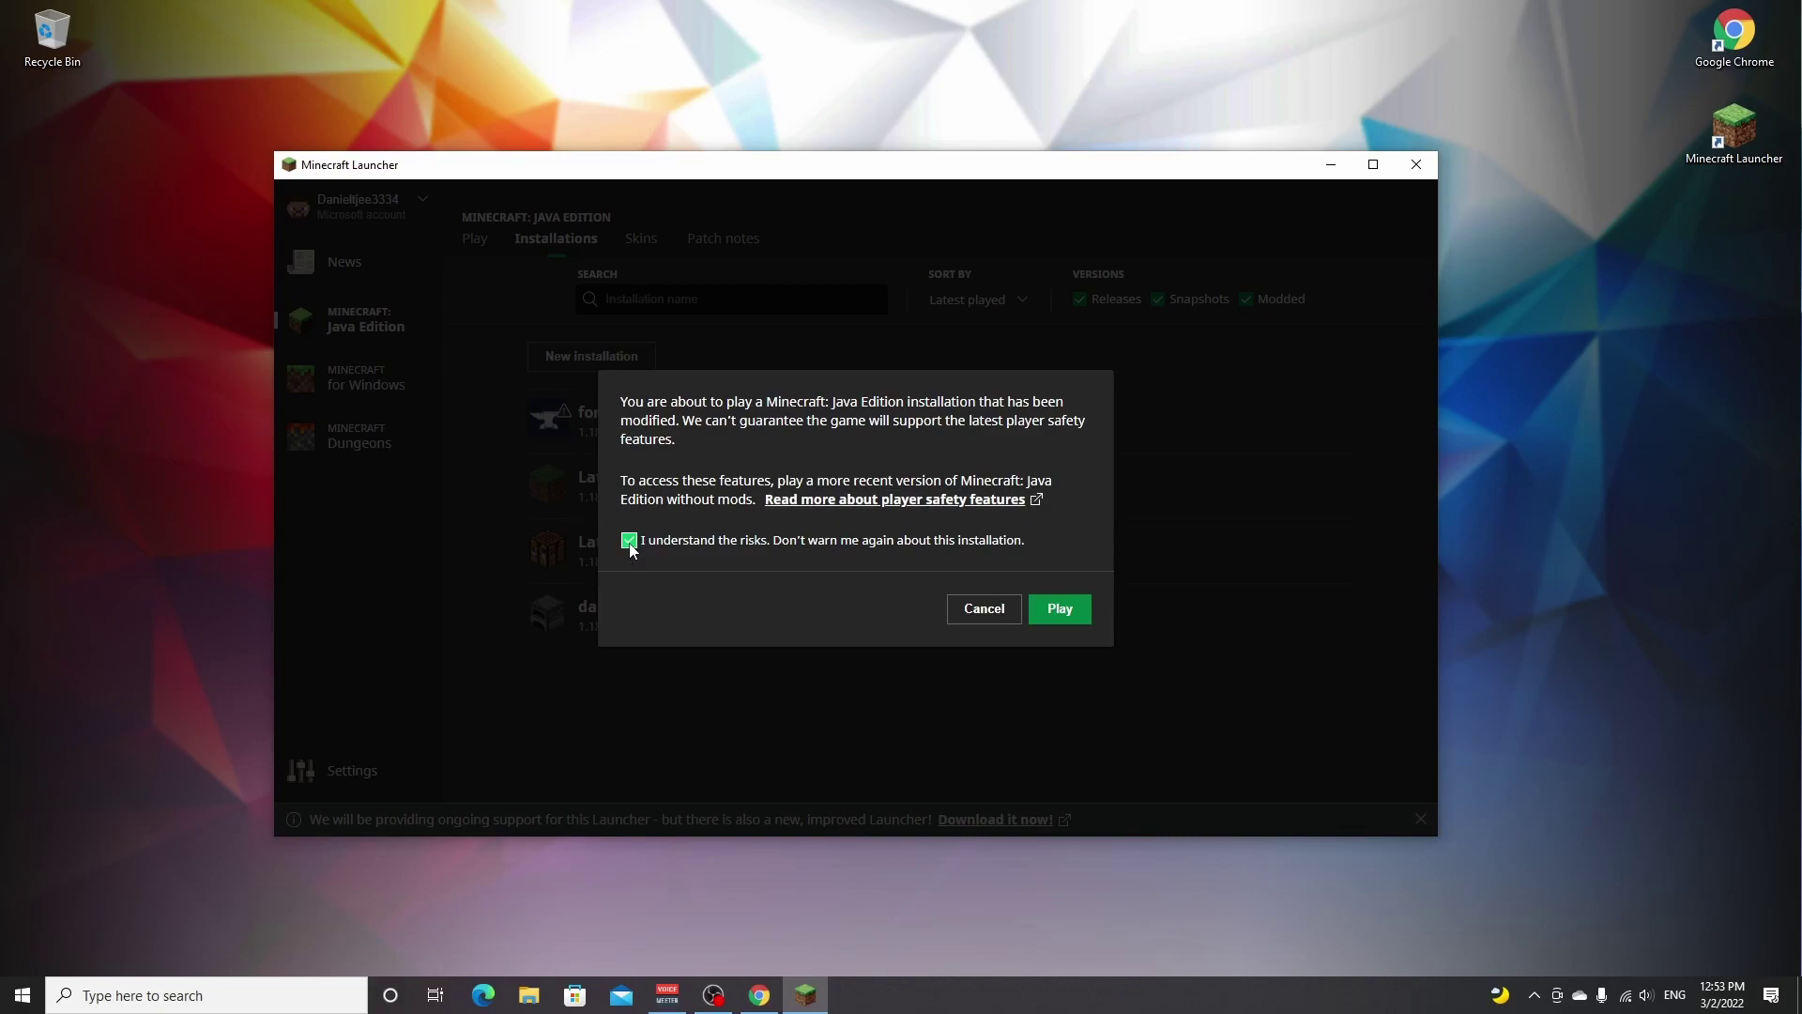
{"action": "left_click", "coordinate": [1058, 608]}
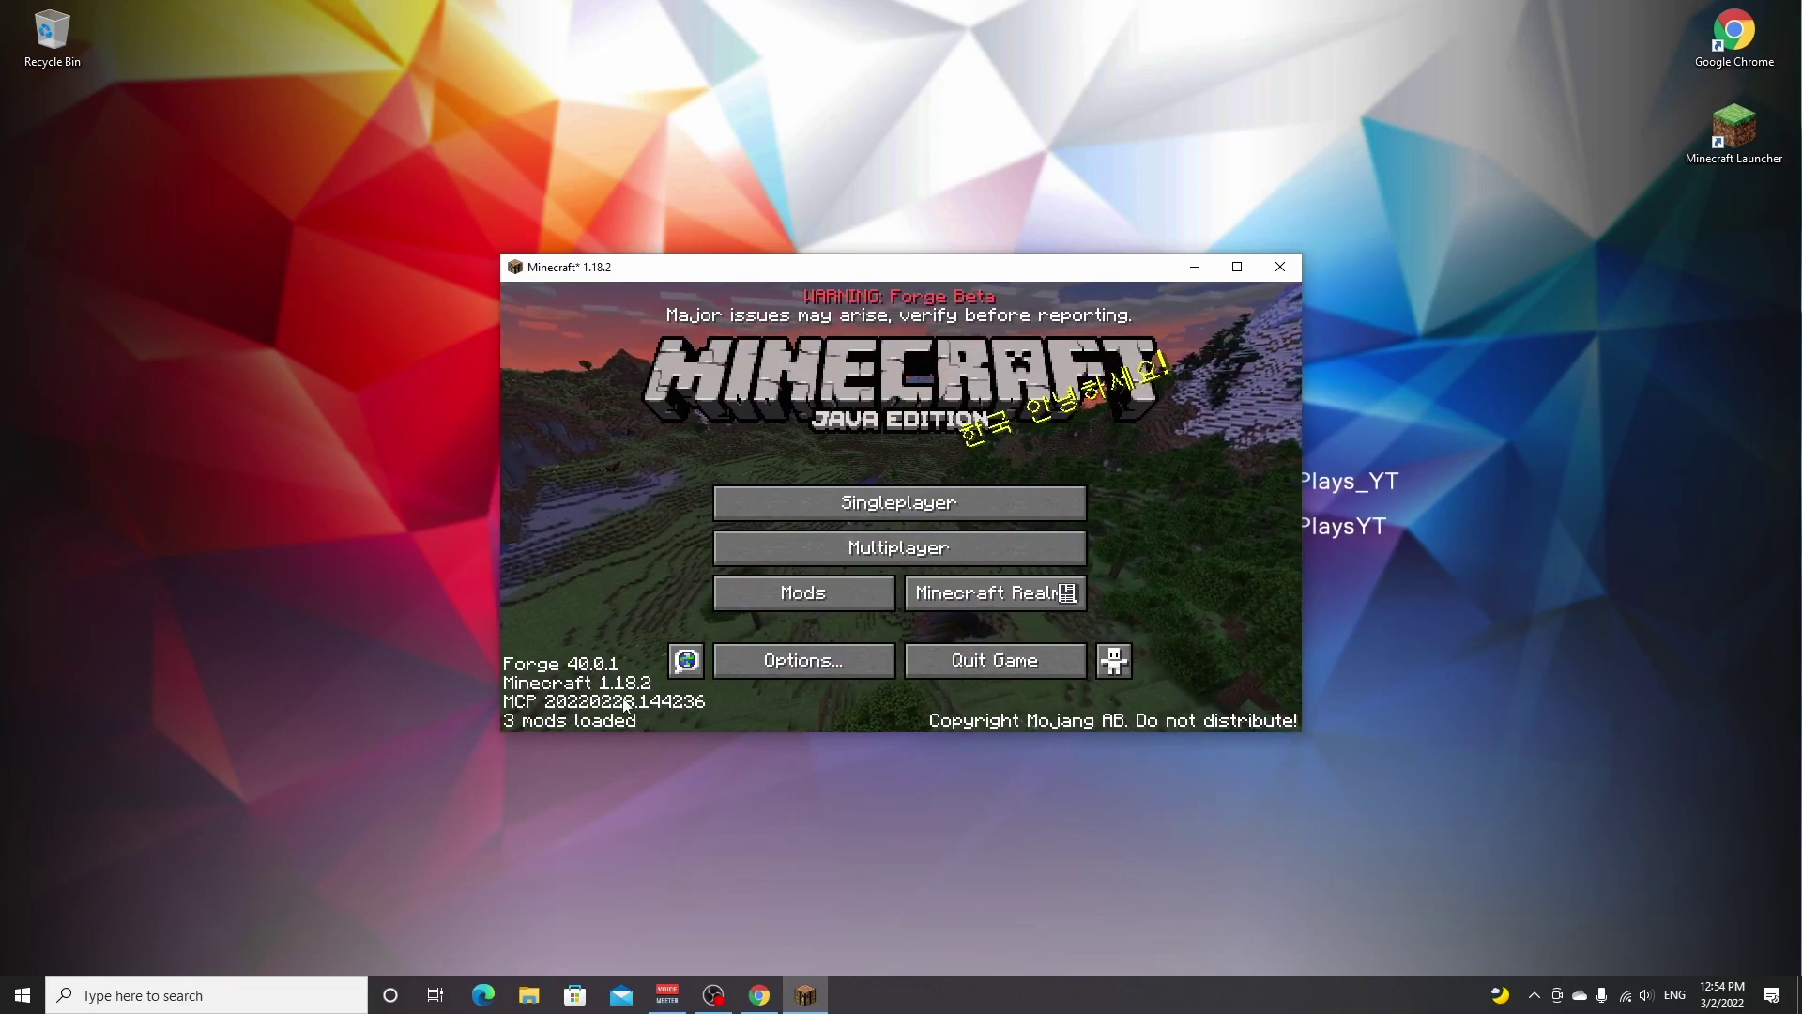
Step: Check the loaded mods list in the game, viewing the Forge and Gravestone Mod details, and return to the title screen
{"action": "left_click", "coordinate": [803, 593]}
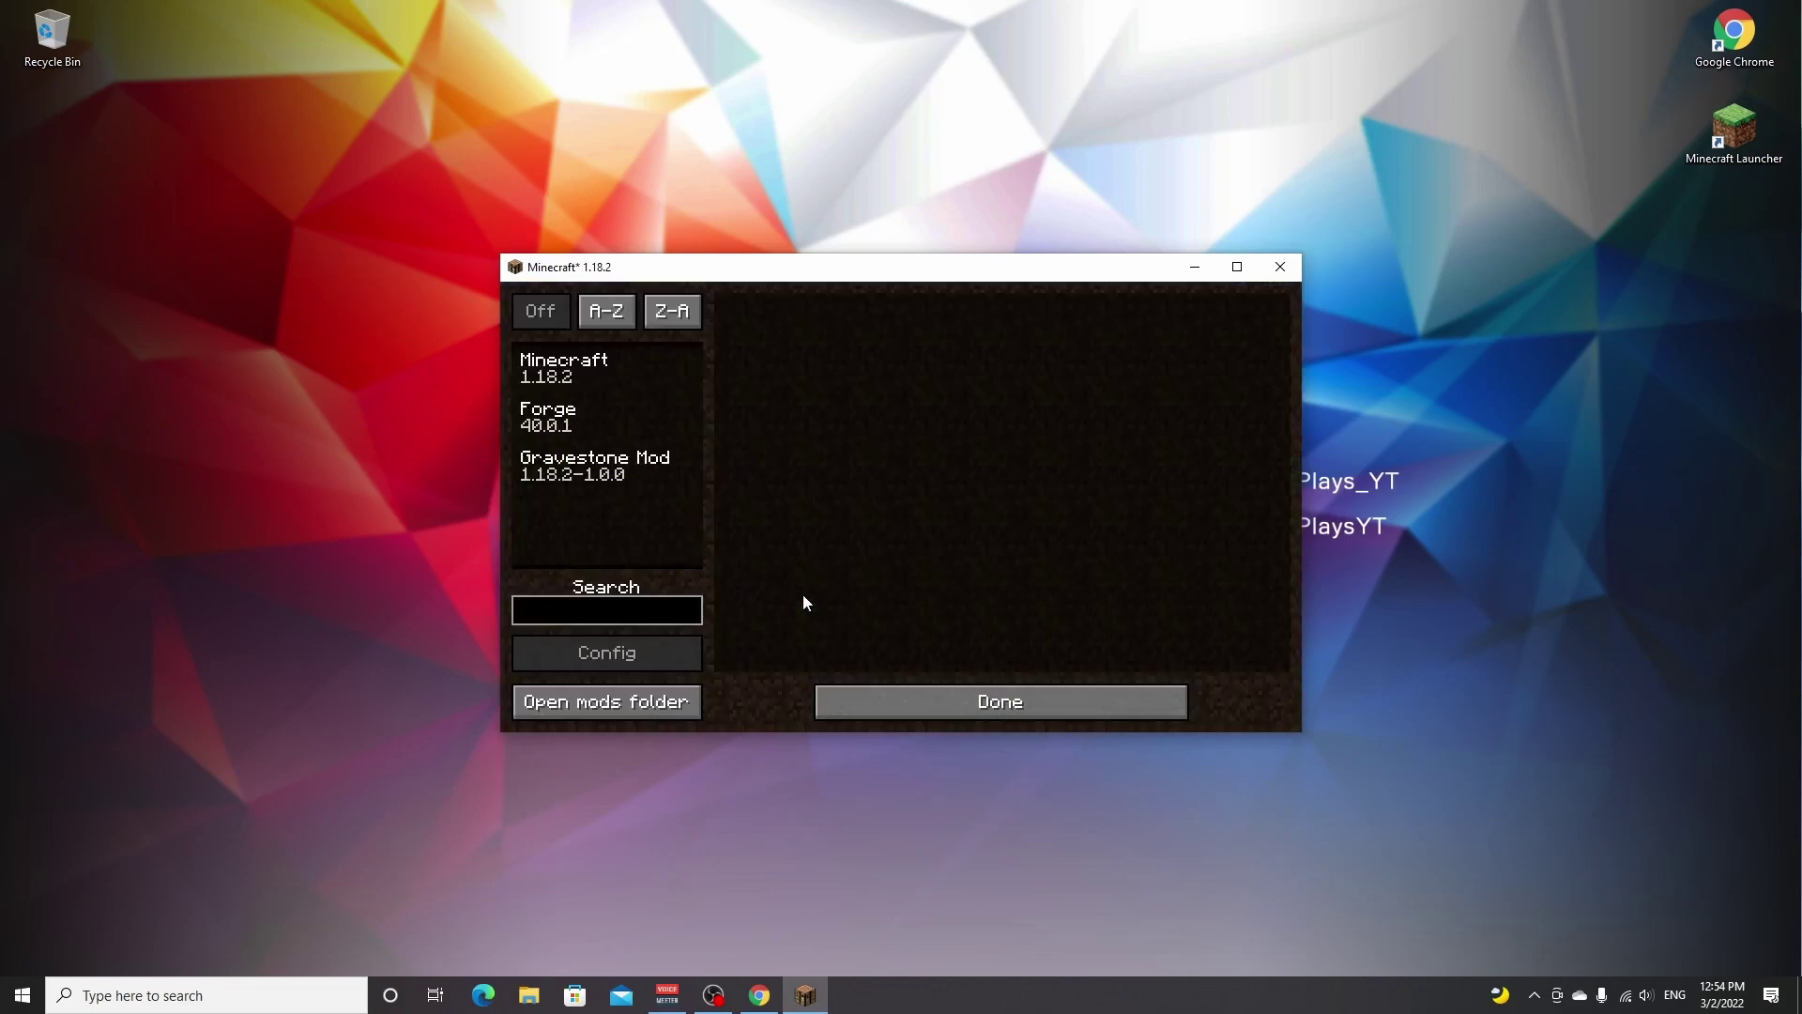
{"action": "left_click", "coordinate": [600, 381]}
{"action": "left_click", "coordinate": [578, 414]}
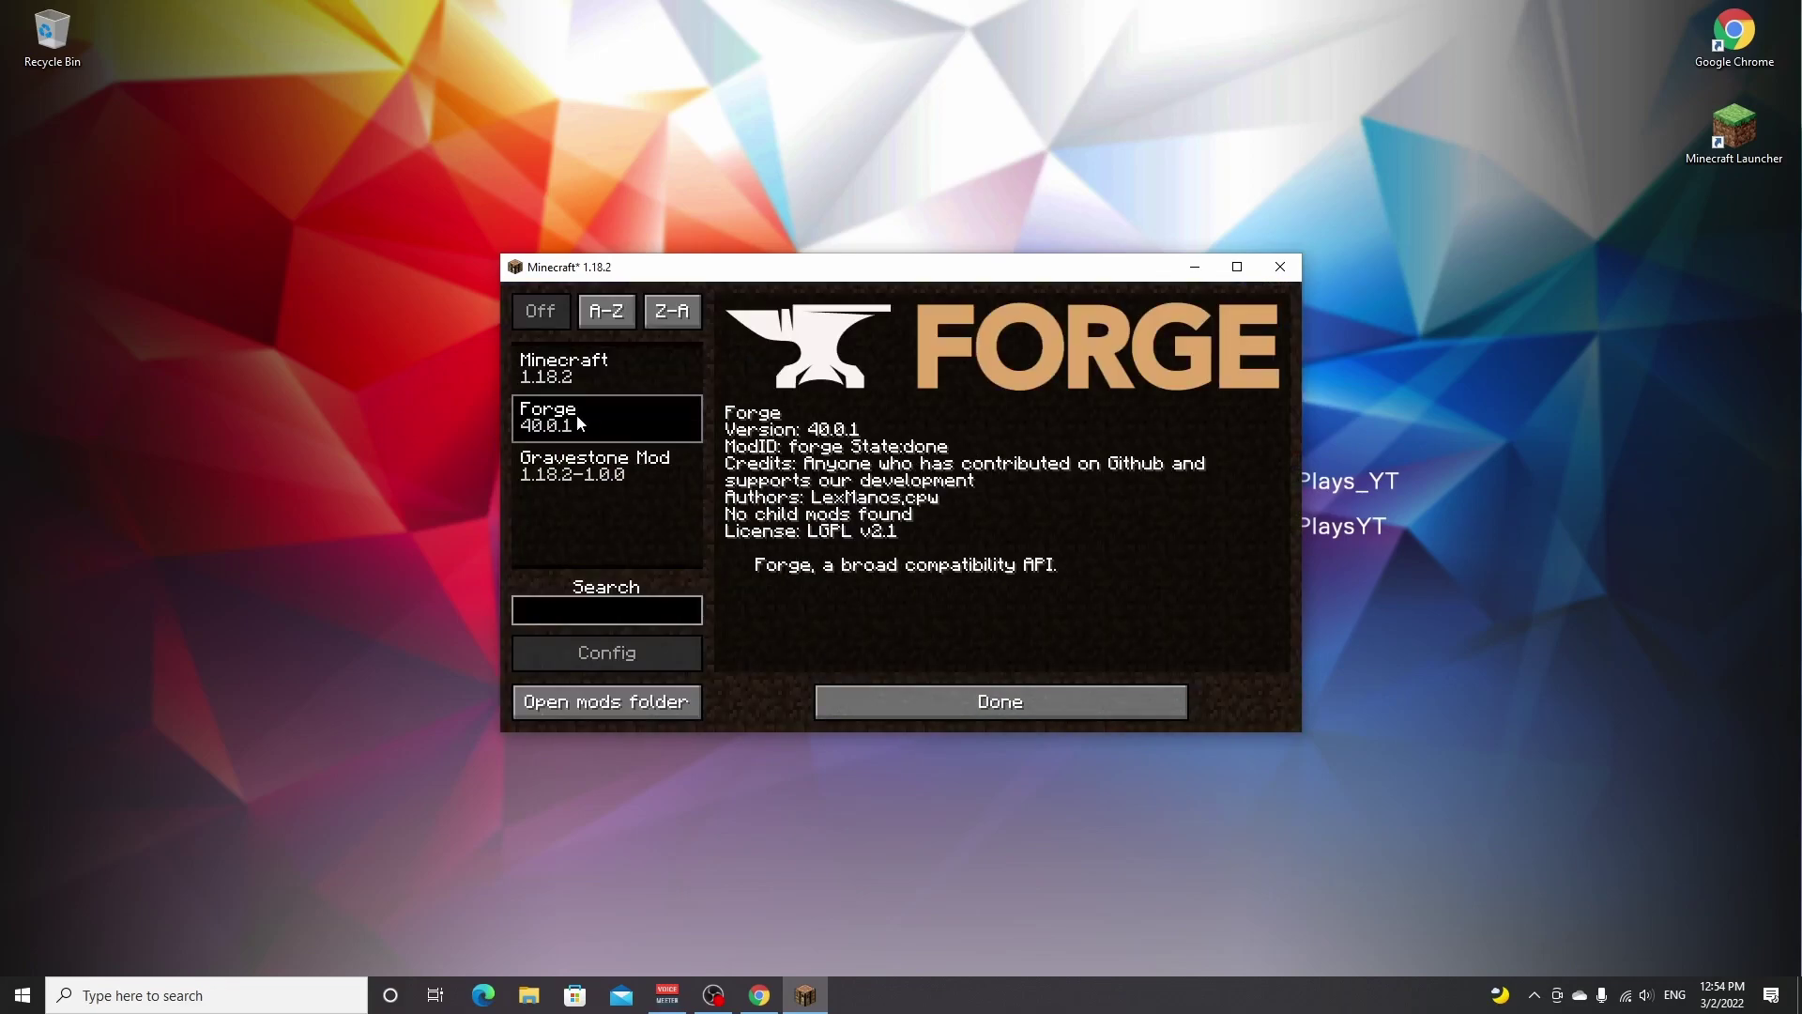
{"action": "left_click", "coordinate": [616, 480]}
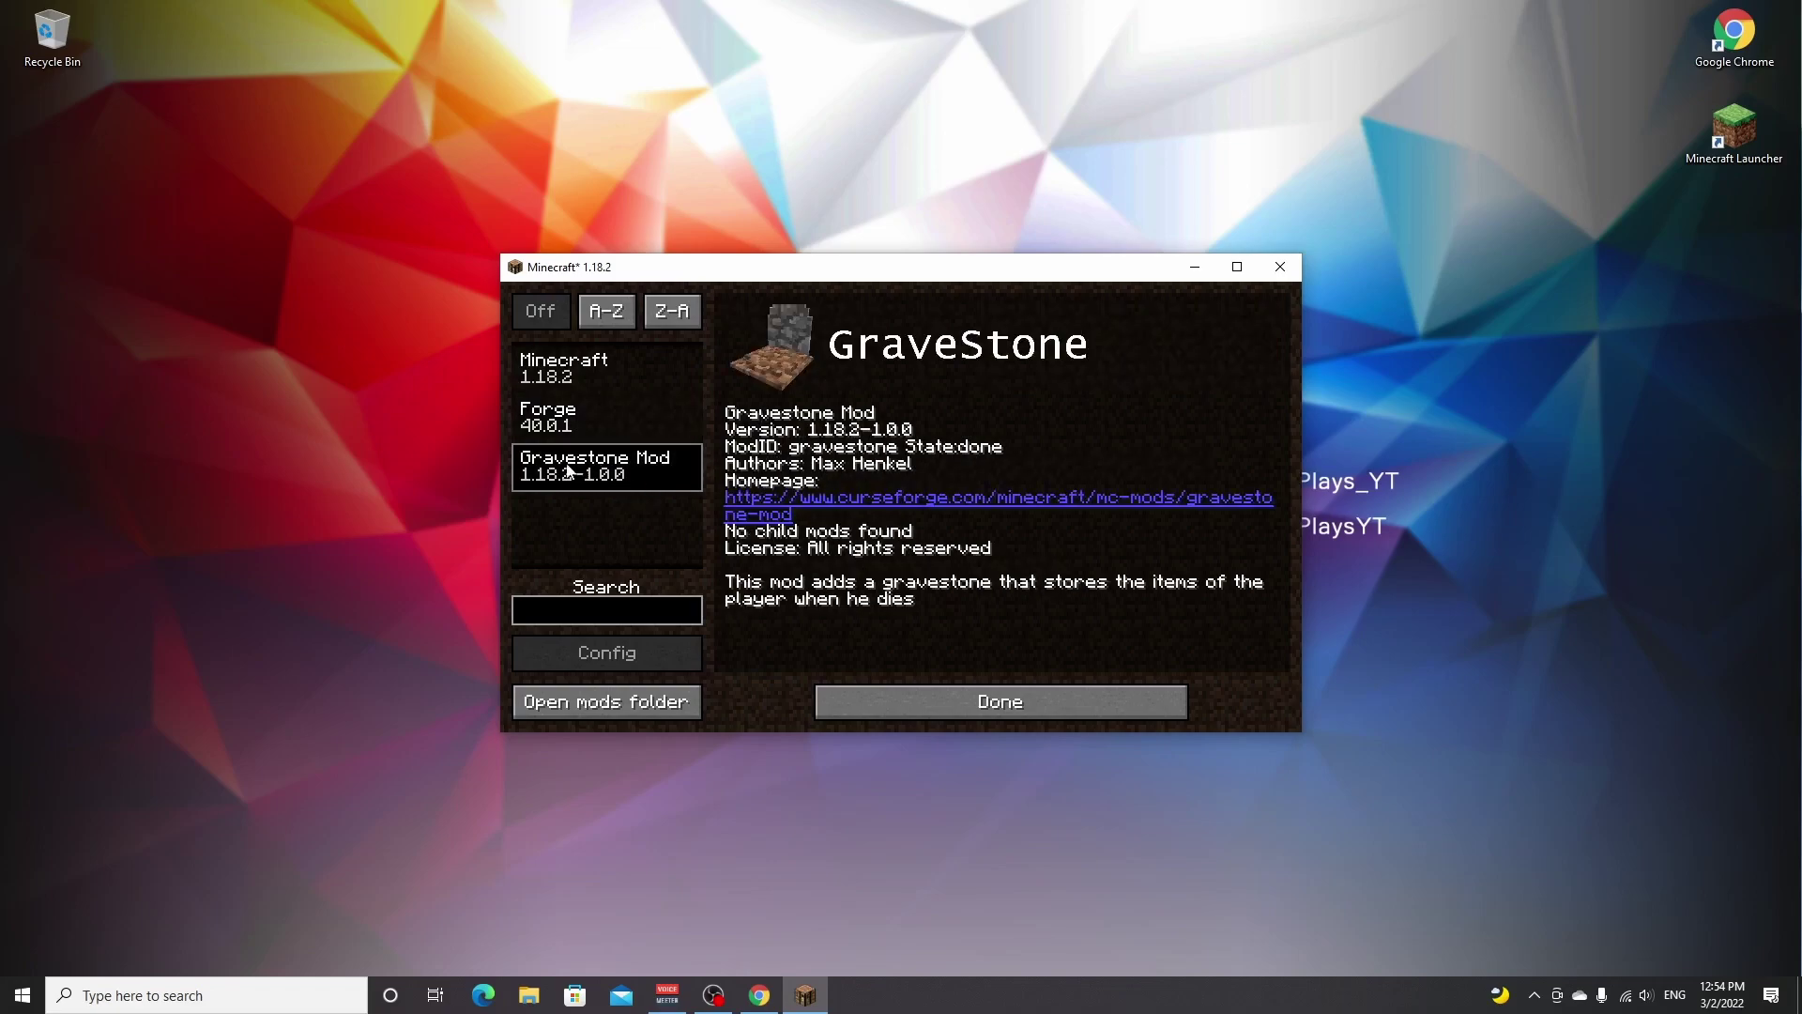
{"action": "left_click", "coordinate": [987, 698]}
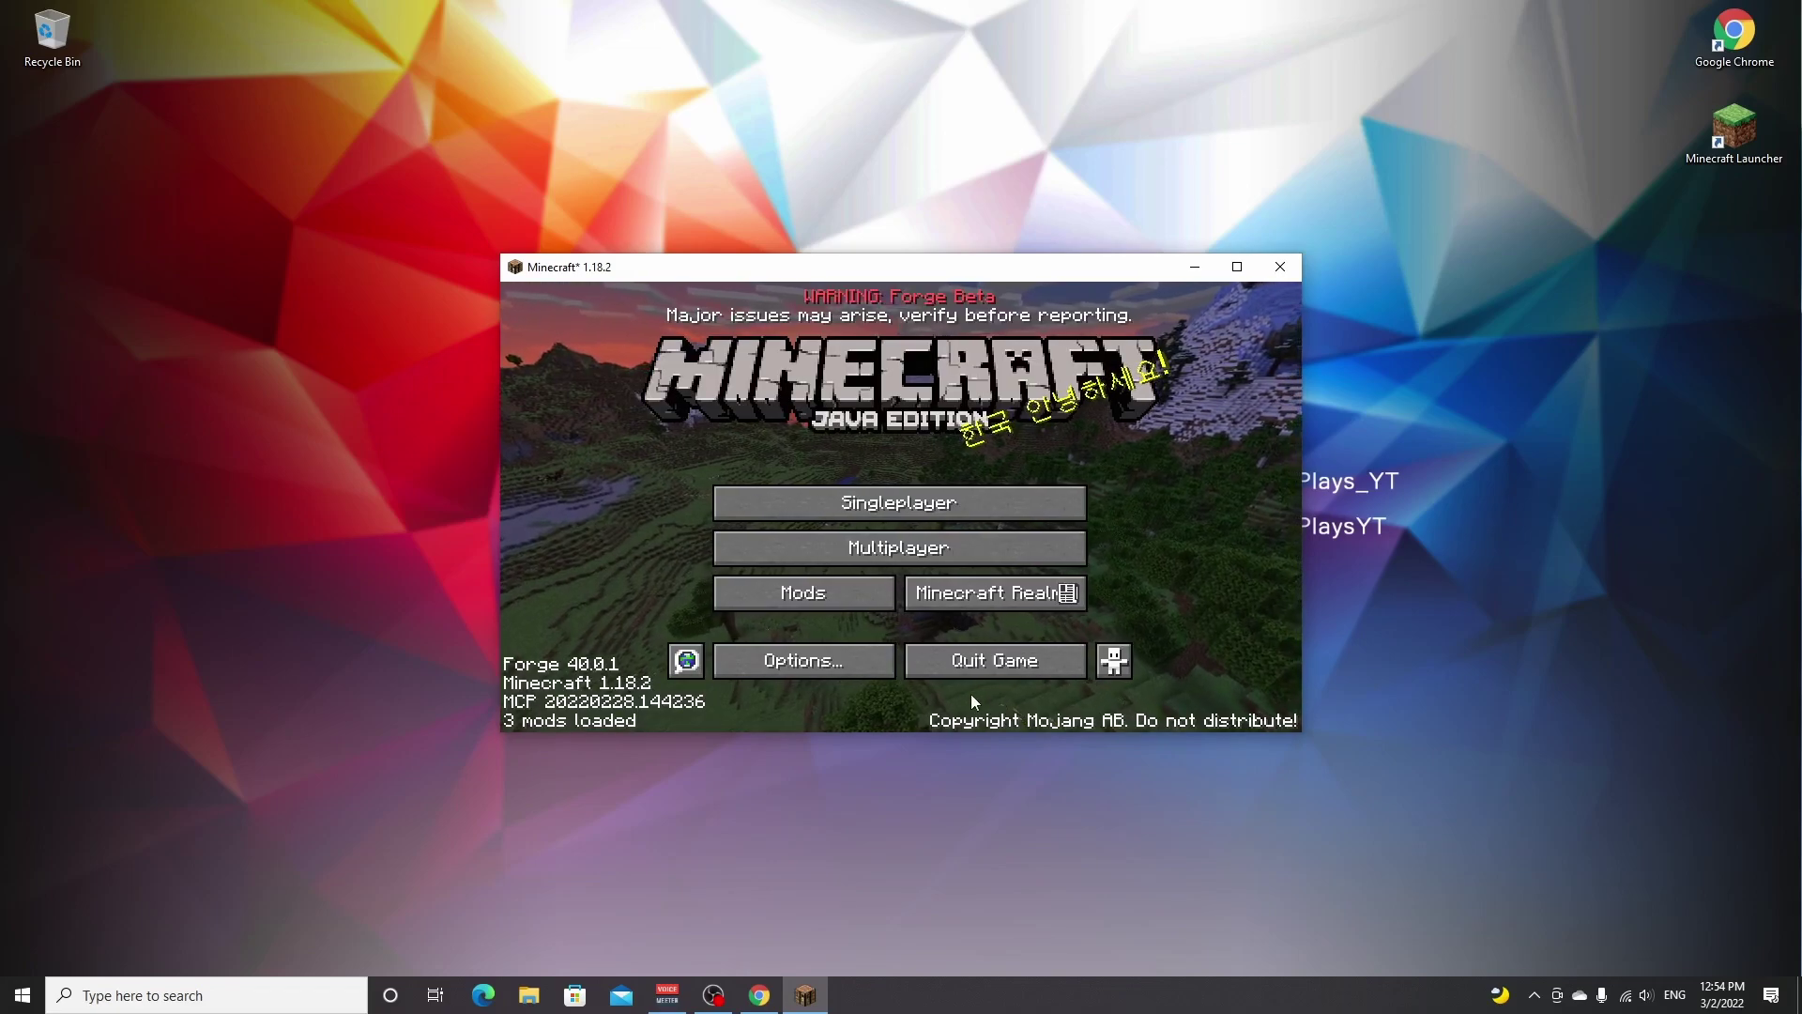